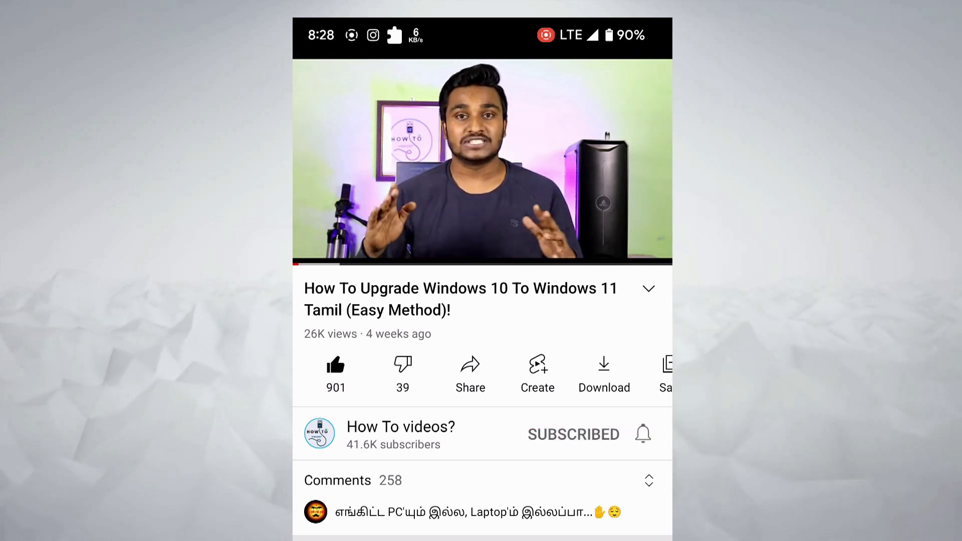
Set the notifications for the How To videos? channel to All.
{"action": "left_click", "coordinate": [642, 434]}
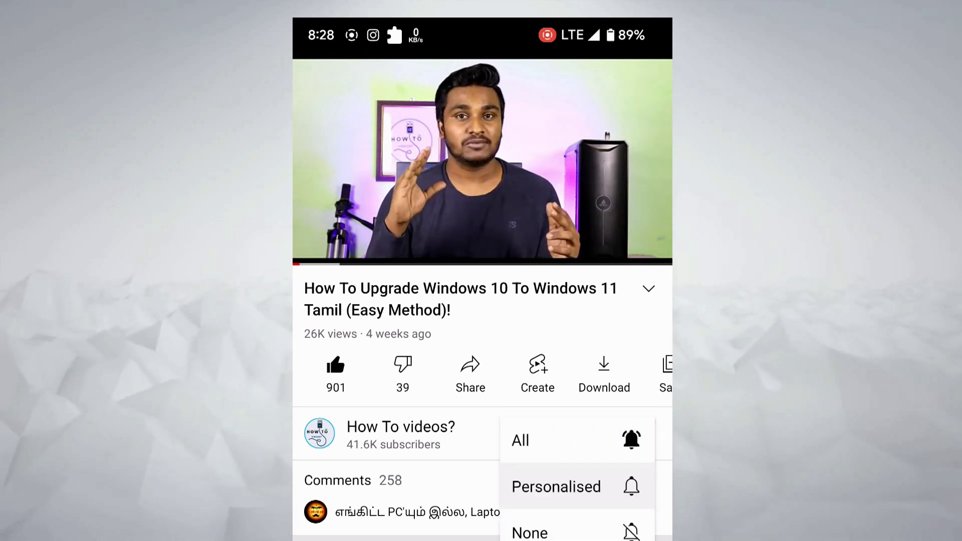
{"action": "left_click", "coordinate": [551, 439]}
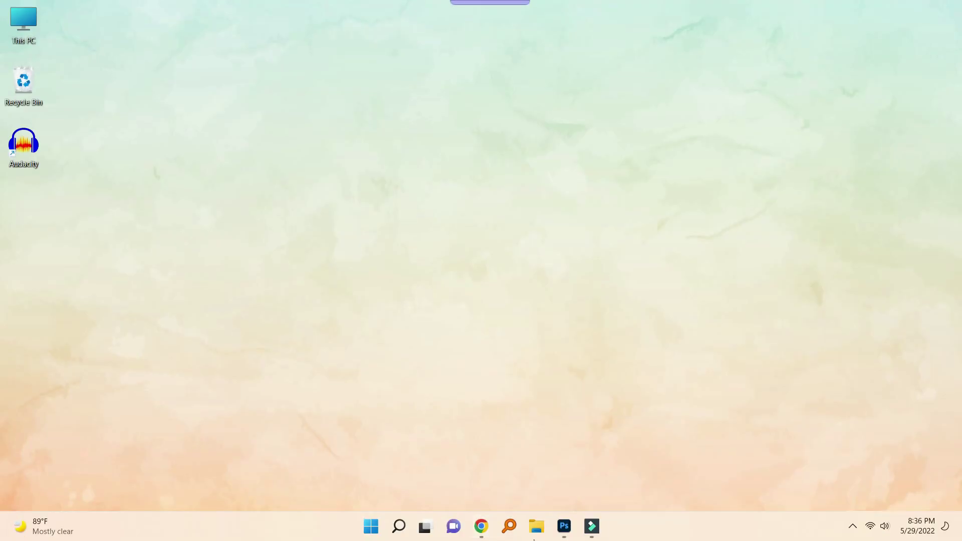
Switch to Chrome and open the canva.com home page.
{"action": "left_click", "coordinate": [480, 524]}
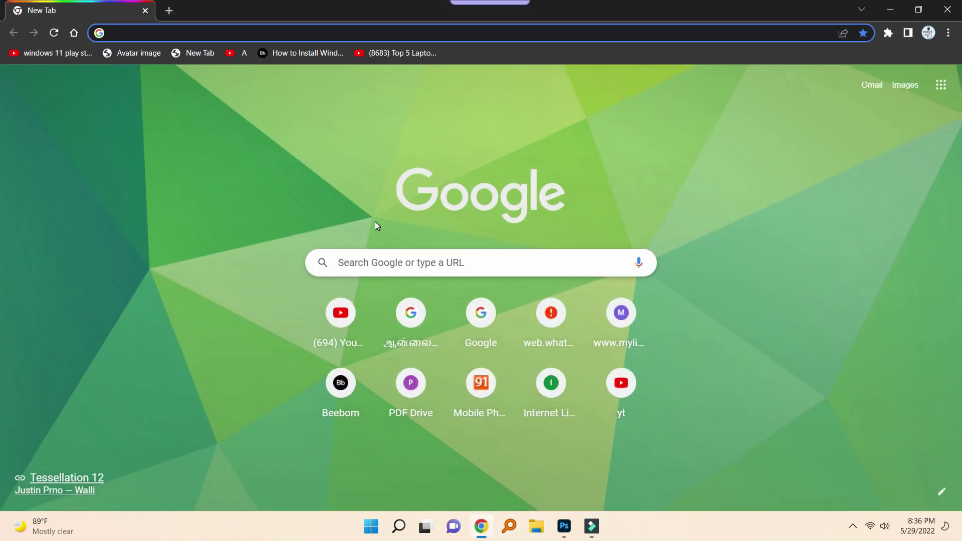
{"action": "type", "text": "canva"}
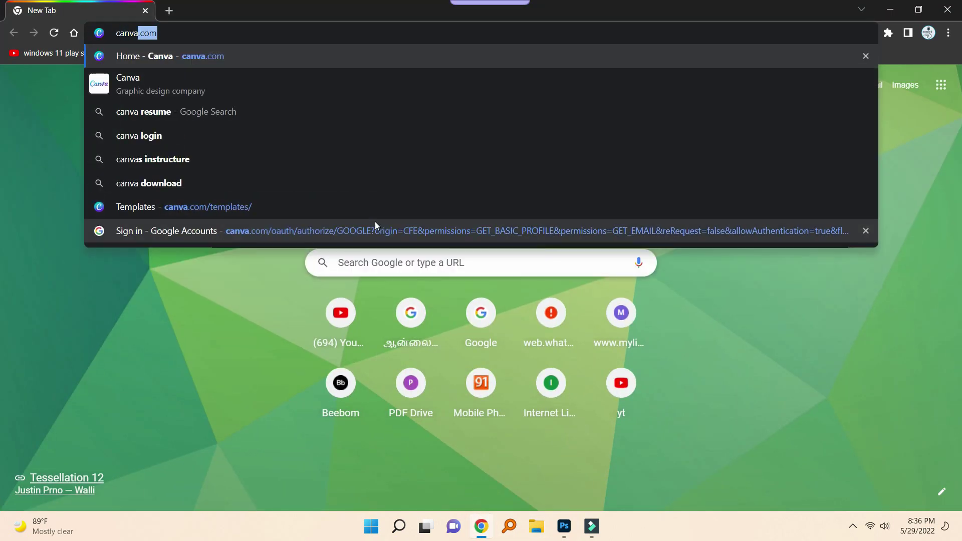
{"action": "key", "text": "Return"}
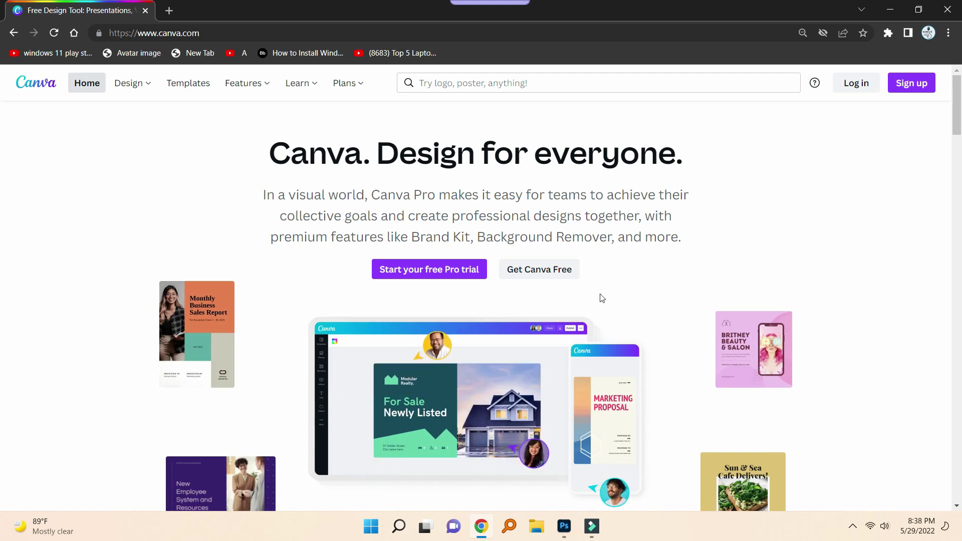
Get Canva Free by continuing with Google and choosing an existing Google account.
{"action": "left_click", "coordinate": [555, 269]}
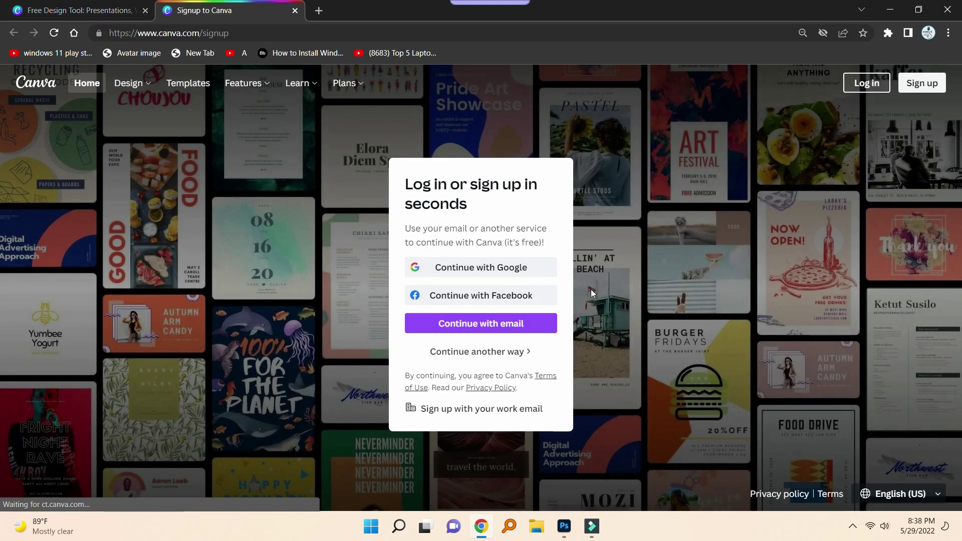
{"action": "left_click", "coordinate": [498, 279]}
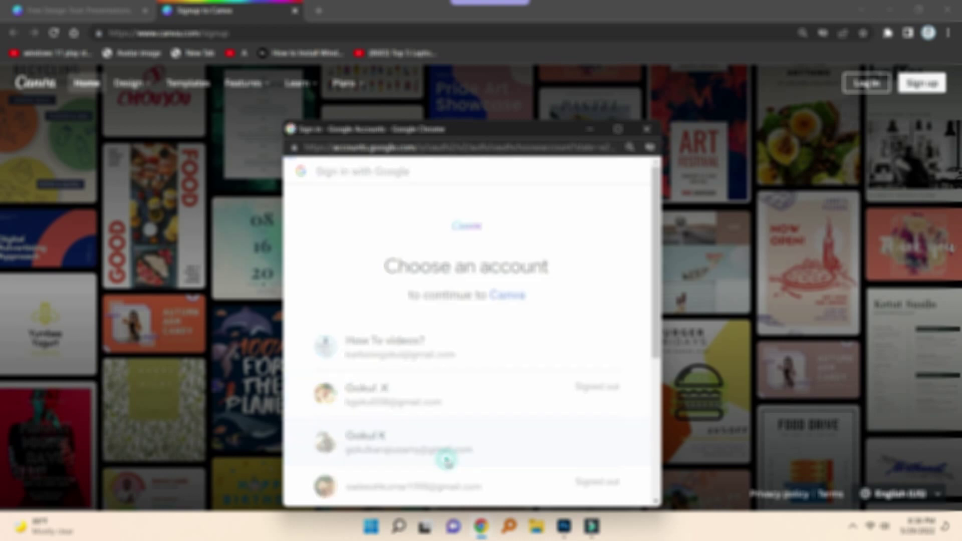
{"action": "left_click", "coordinate": [447, 458]}
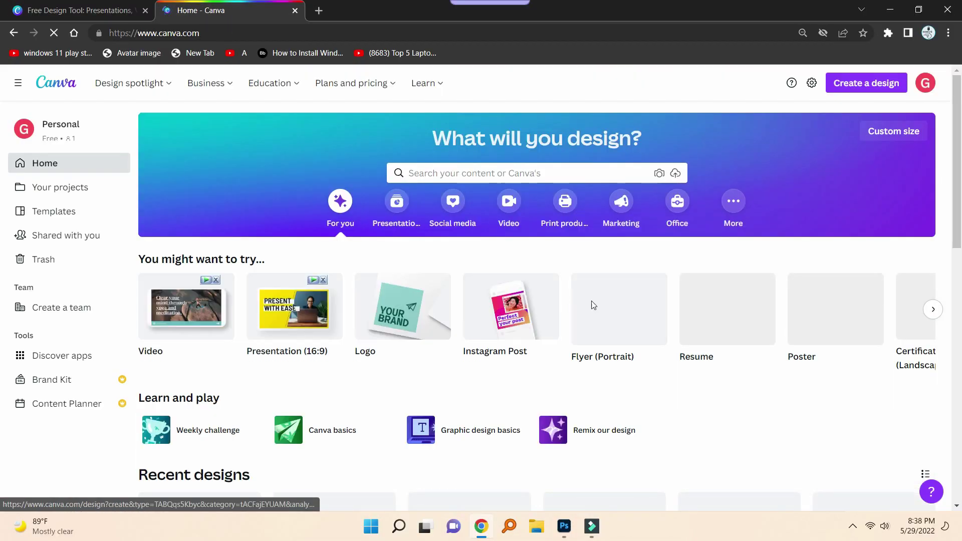
Look over the recent designs on the home page and dismiss the Ukraine support banner.
{"action": "scroll", "coordinate": [461, 330], "scroll_direction": "down", "scroll_amount": 5}
{"action": "scroll", "coordinate": [466, 326], "scroll_direction": "down", "scroll_amount": 3}
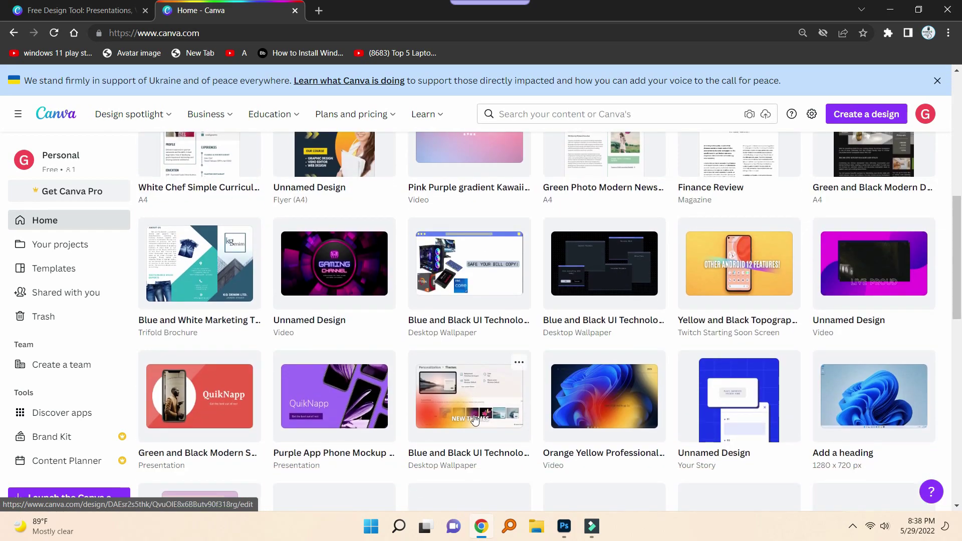
{"action": "scroll", "coordinate": [465, 326], "scroll_direction": "up", "scroll_amount": 9}
{"action": "left_click", "coordinate": [937, 82]}
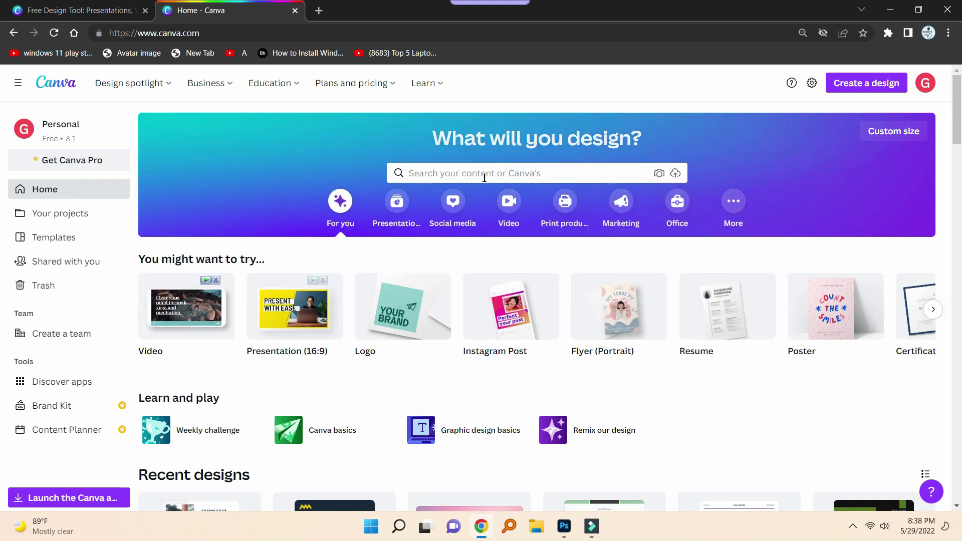
Examine the template search suggestions and the older recent designs further down the home page.
{"action": "left_click", "coordinate": [461, 175]}
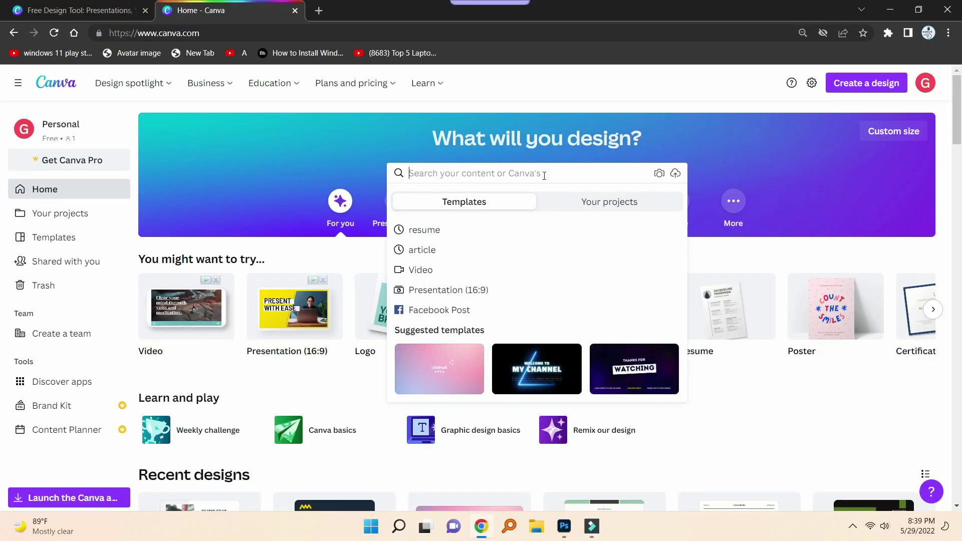
{"action": "left_click", "coordinate": [775, 436]}
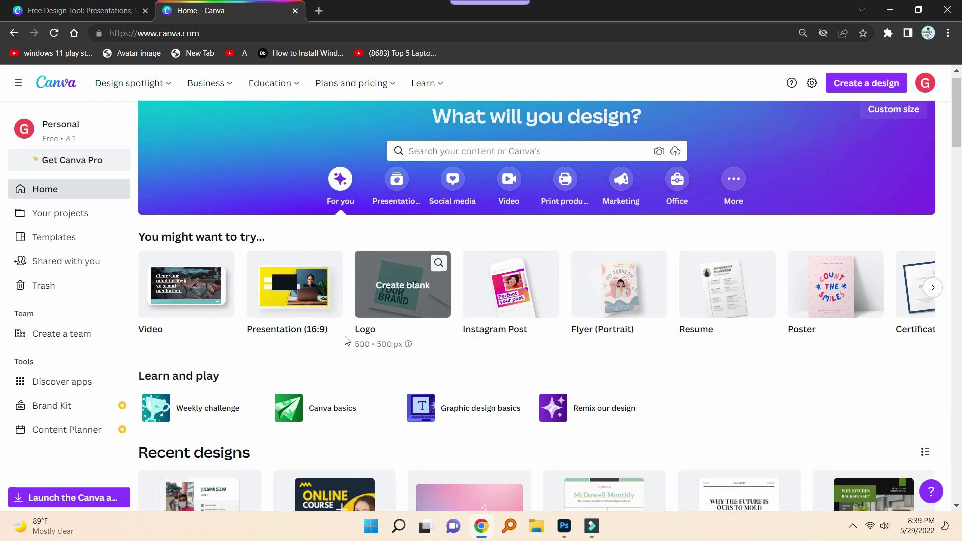
{"action": "scroll", "coordinate": [275, 311], "scroll_direction": "down", "scroll_amount": 6}
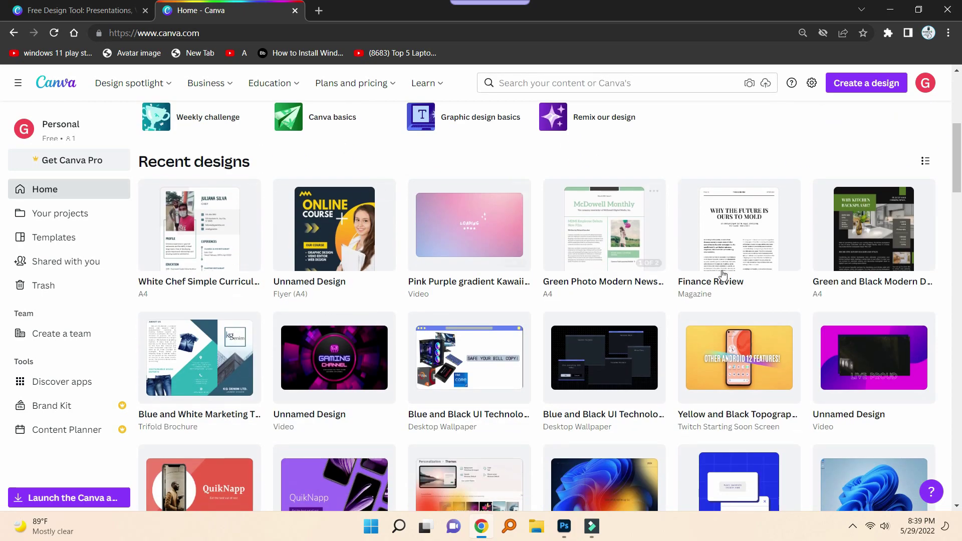
{"action": "scroll", "coordinate": [789, 420], "scroll_direction": "down", "scroll_amount": 12}
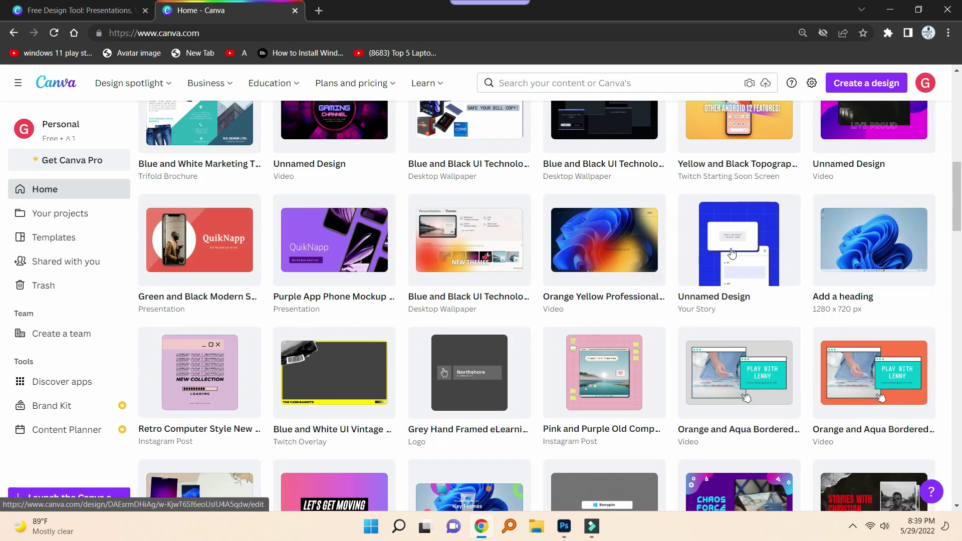
{"action": "scroll", "coordinate": [730, 360], "scroll_direction": "down", "scroll_amount": 3}
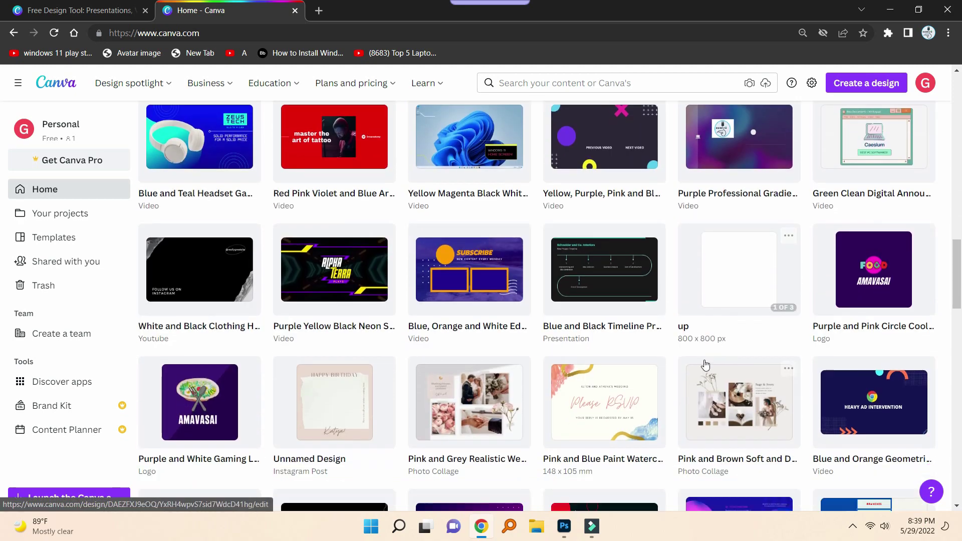
{"action": "scroll", "coordinate": [627, 397], "scroll_direction": "down", "scroll_amount": 10}
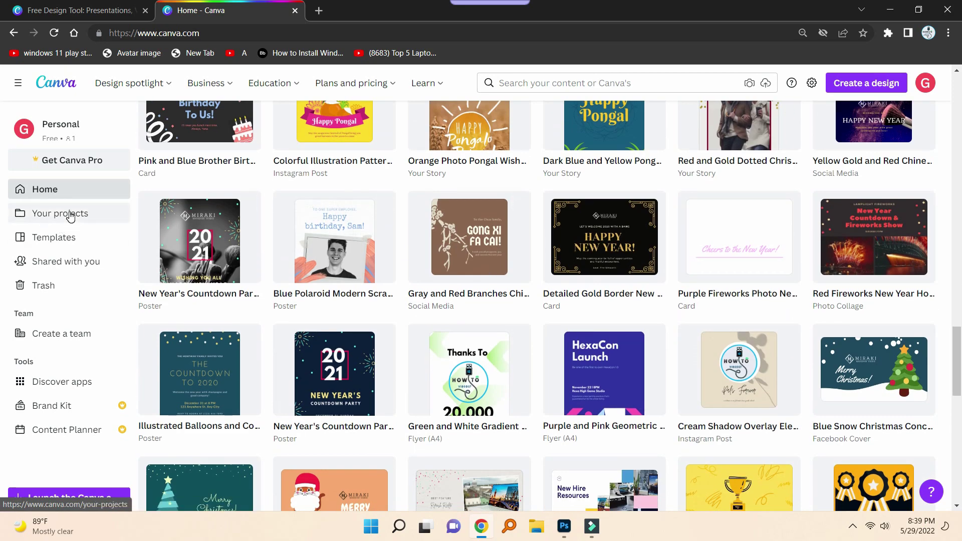
View the Your projects page and browse the video, presentation, logo and Instagram post sections of the template gallery.
{"action": "left_click", "coordinate": [77, 215]}
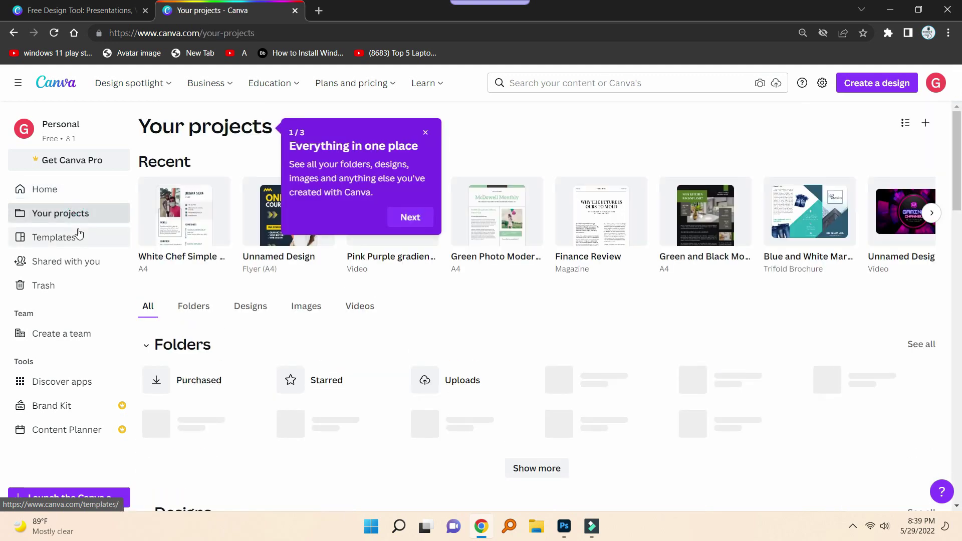
{"action": "left_click", "coordinate": [85, 237]}
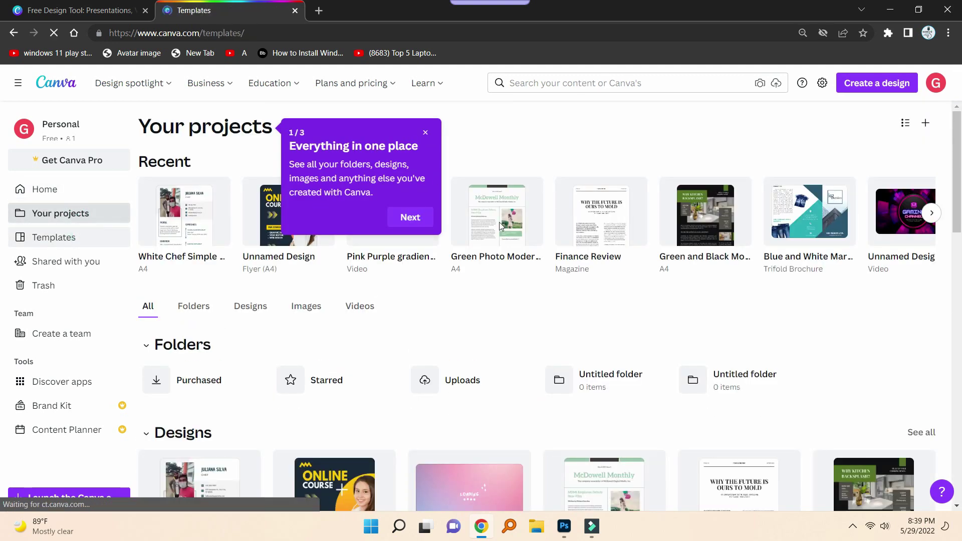
{"action": "scroll", "coordinate": [490, 290], "scroll_direction": "down", "scroll_amount": 4}
{"action": "scroll", "coordinate": [489, 292], "scroll_direction": "down", "scroll_amount": 7}
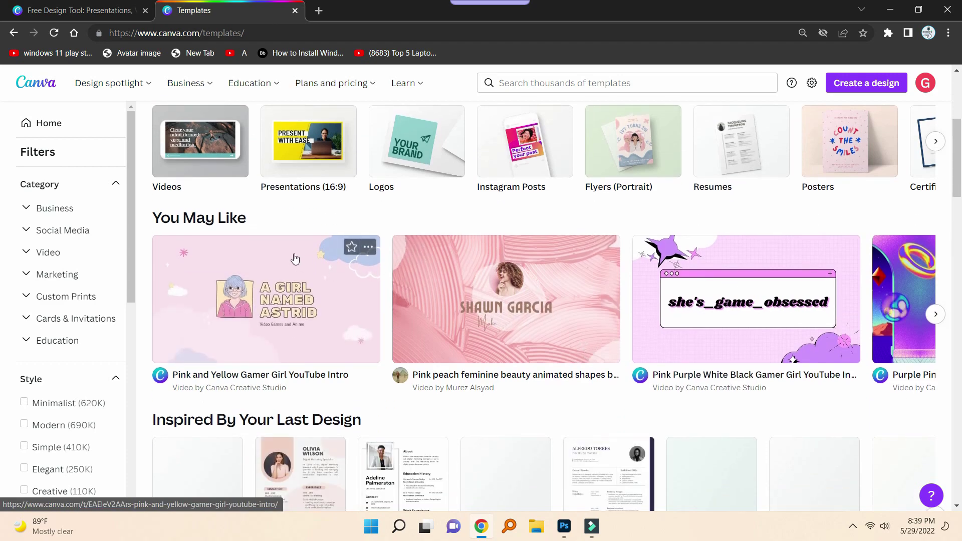
{"action": "scroll", "coordinate": [647, 328], "scroll_direction": "down", "scroll_amount": 8}
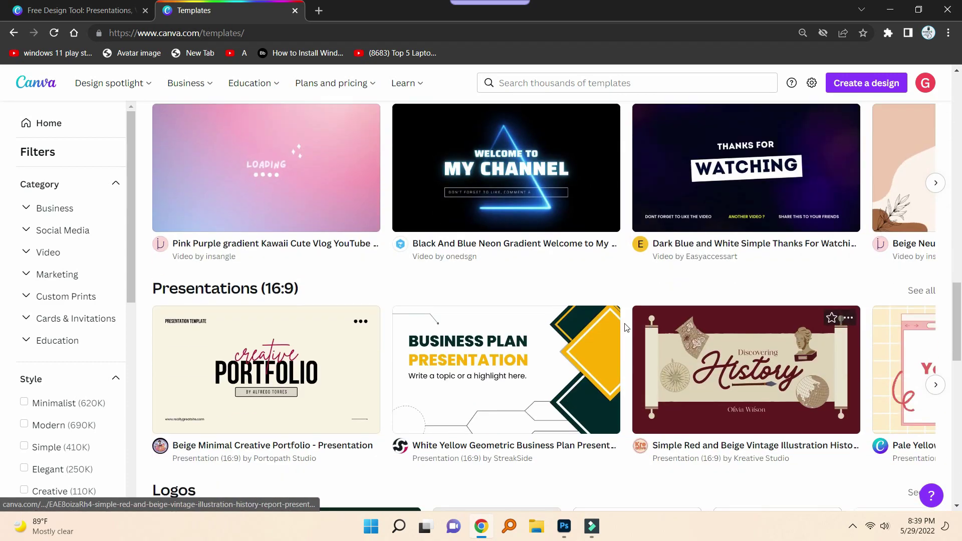
{"action": "scroll", "coordinate": [501, 343], "scroll_direction": "down", "scroll_amount": 3}
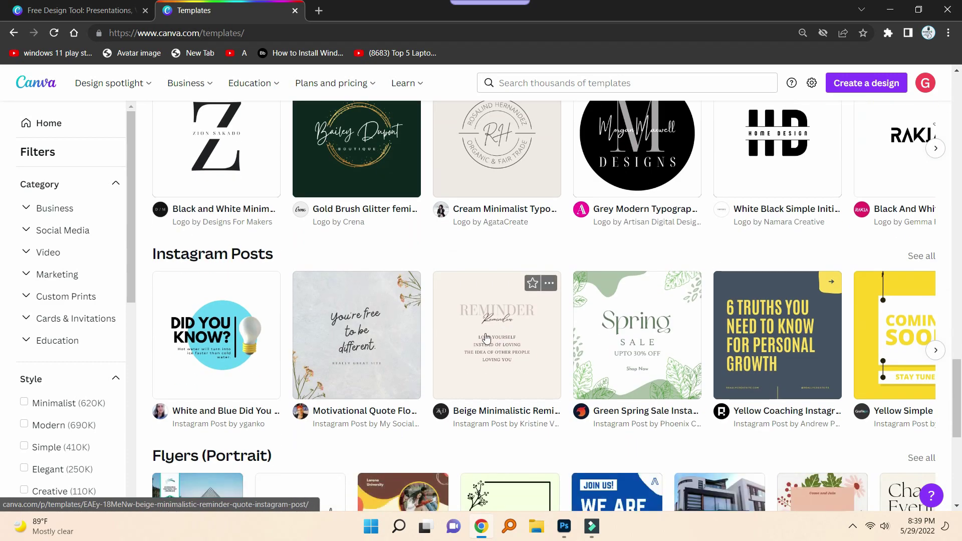
Review the template filters for category, style, theme and price, and filter the templates by black.
{"action": "left_click", "coordinate": [55, 189]}
{"action": "scroll", "coordinate": [47, 189], "scroll_direction": "down", "scroll_amount": 1}
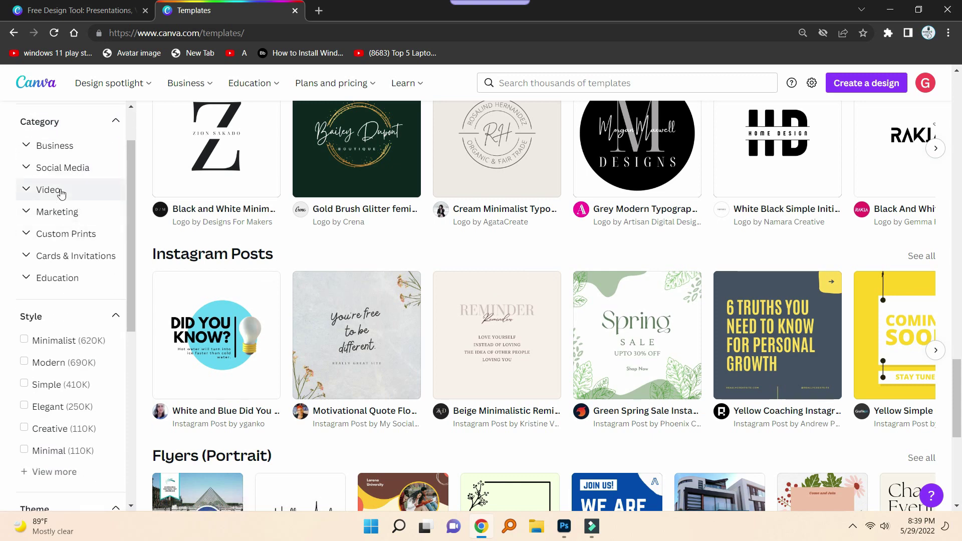
{"action": "scroll", "coordinate": [74, 210], "scroll_direction": "down", "scroll_amount": 2}
{"action": "scroll", "coordinate": [74, 210], "scroll_direction": "down", "scroll_amount": 5}
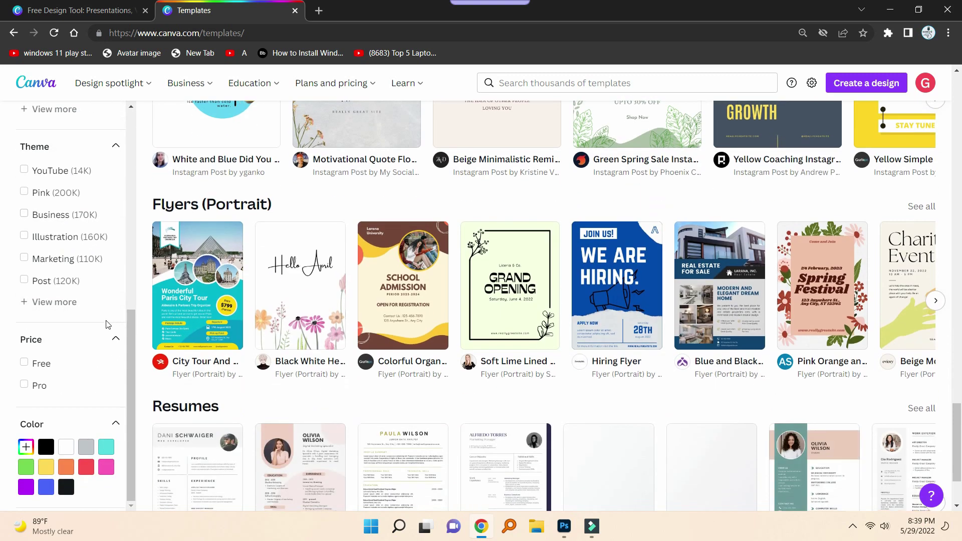
{"action": "left_click", "coordinate": [40, 451]}
{"action": "scroll", "coordinate": [89, 441], "scroll_direction": "down", "scroll_amount": 1}
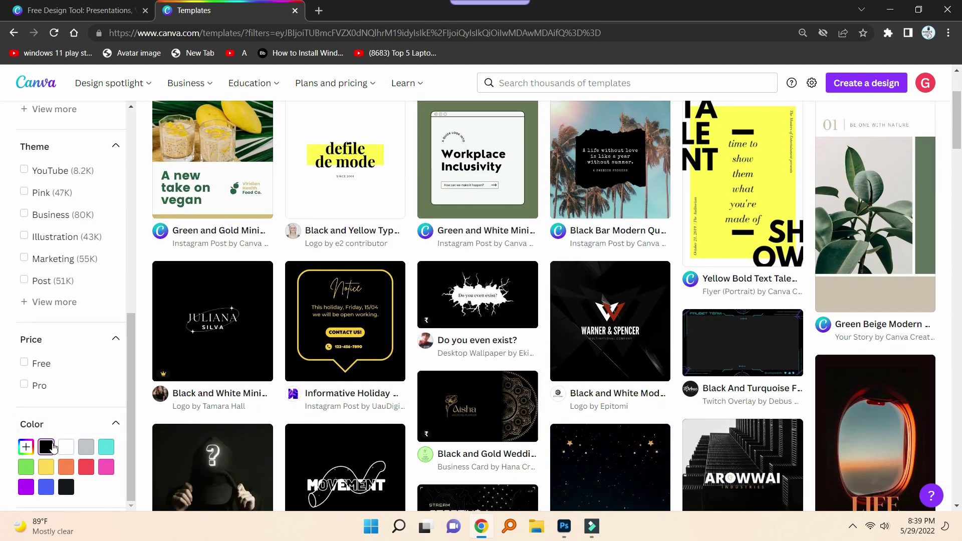
{"action": "scroll", "coordinate": [54, 446], "scroll_direction": "down", "scroll_amount": 3}
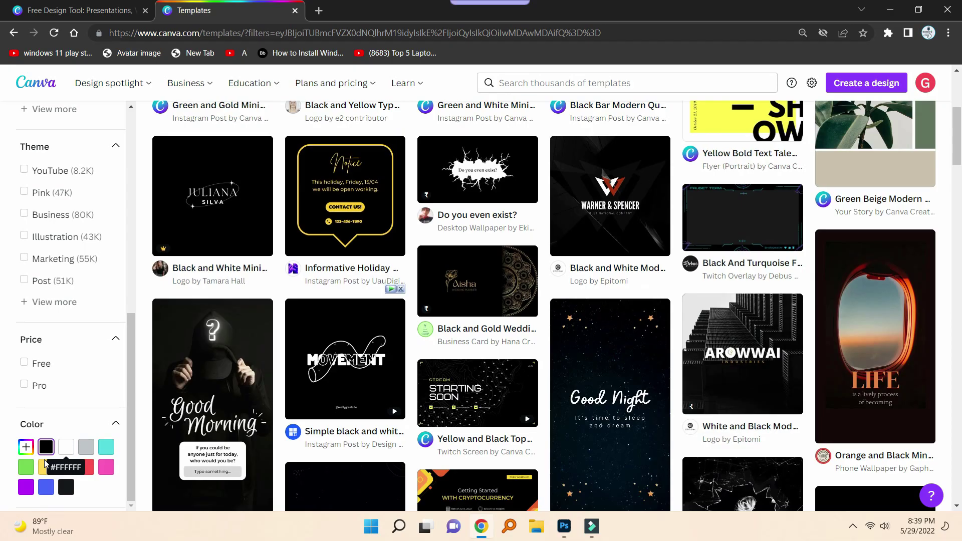
Switch the template color filter to white and then turquoise to compare the matching designs.
{"action": "left_click", "coordinate": [67, 446]}
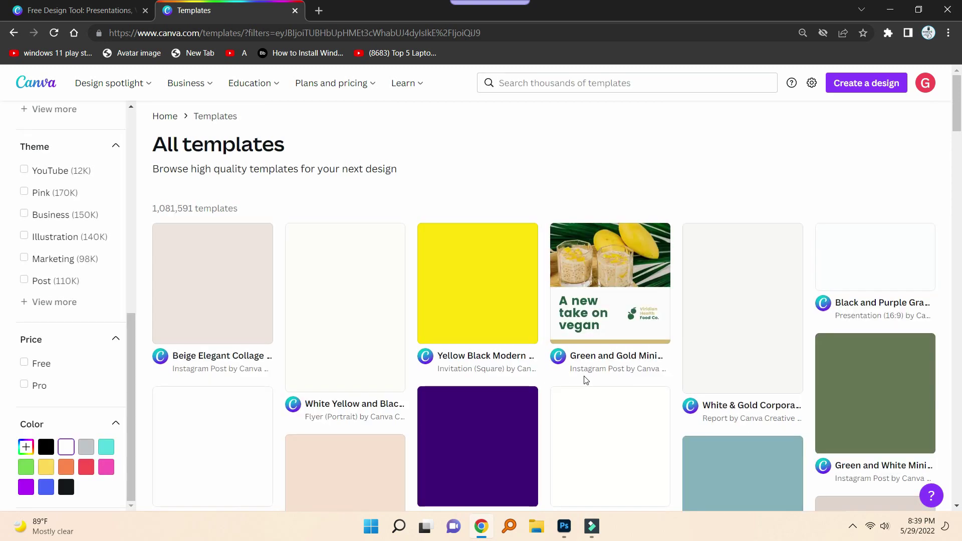
{"action": "scroll", "coordinate": [560, 385], "scroll_direction": "down", "scroll_amount": 5}
{"action": "left_click", "coordinate": [104, 452]}
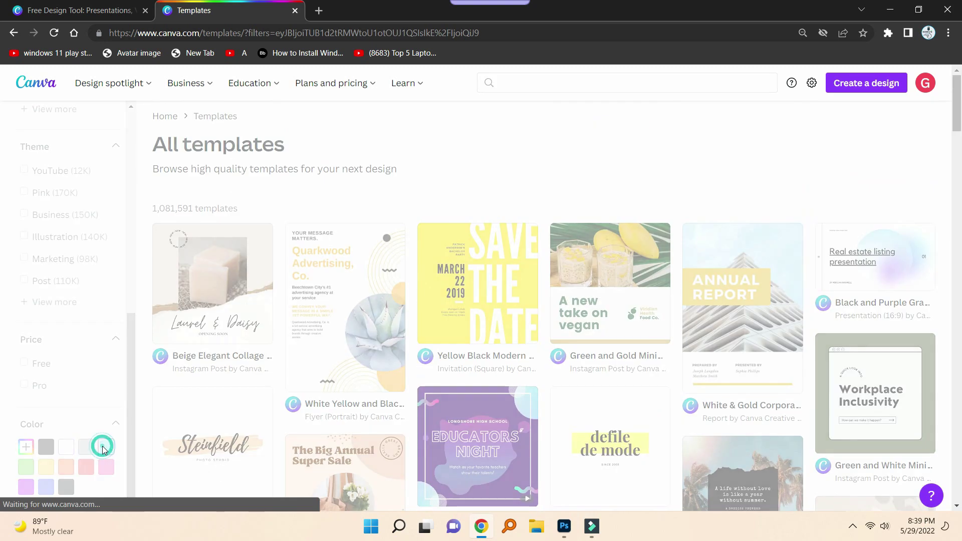
{"action": "scroll", "coordinate": [60, 473], "scroll_direction": "down", "scroll_amount": 1}
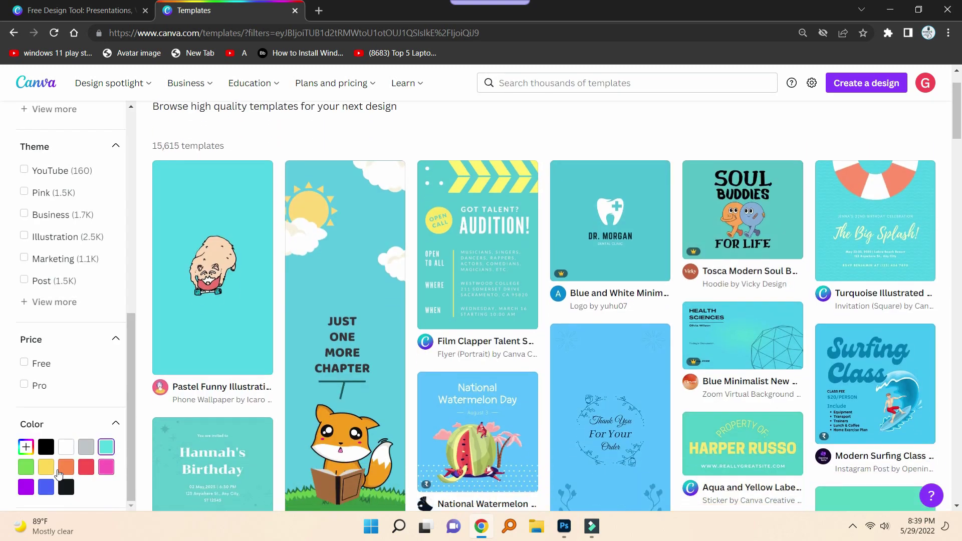
Filter the templates by purple and then green, and look through the green designs.
{"action": "left_click", "coordinate": [23, 489]}
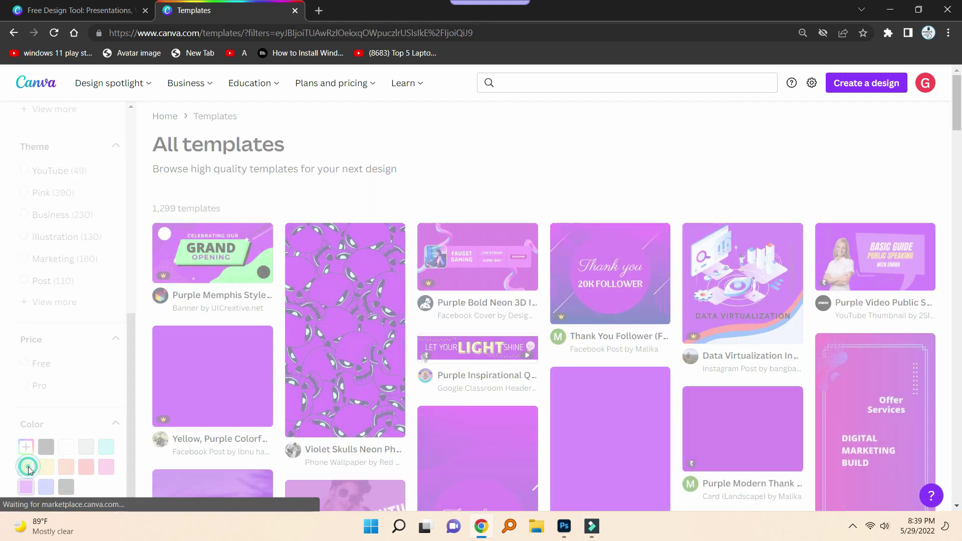
{"action": "scroll", "coordinate": [791, 367], "scroll_direction": "down", "scroll_amount": 6}
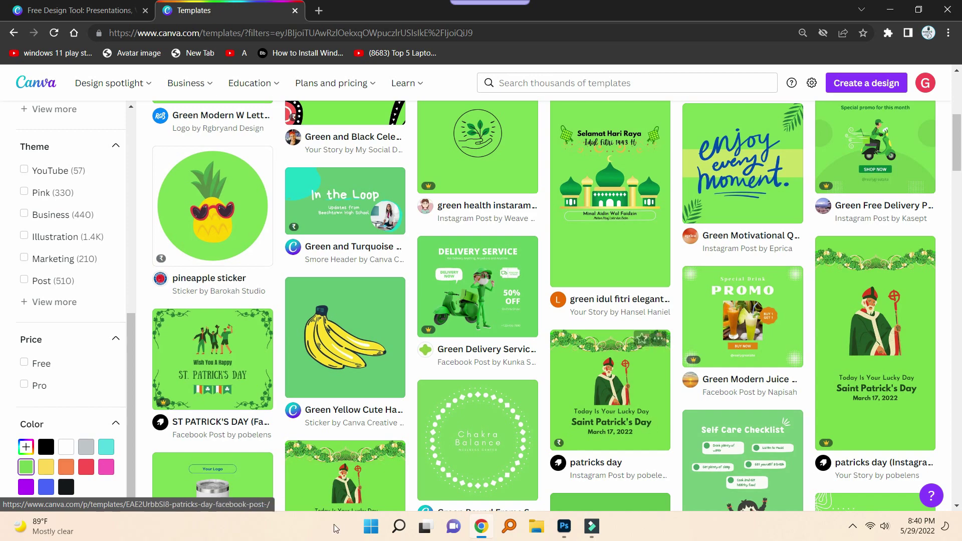
{"action": "scroll", "coordinate": [499, 399], "scroll_direction": "up", "scroll_amount": 6}
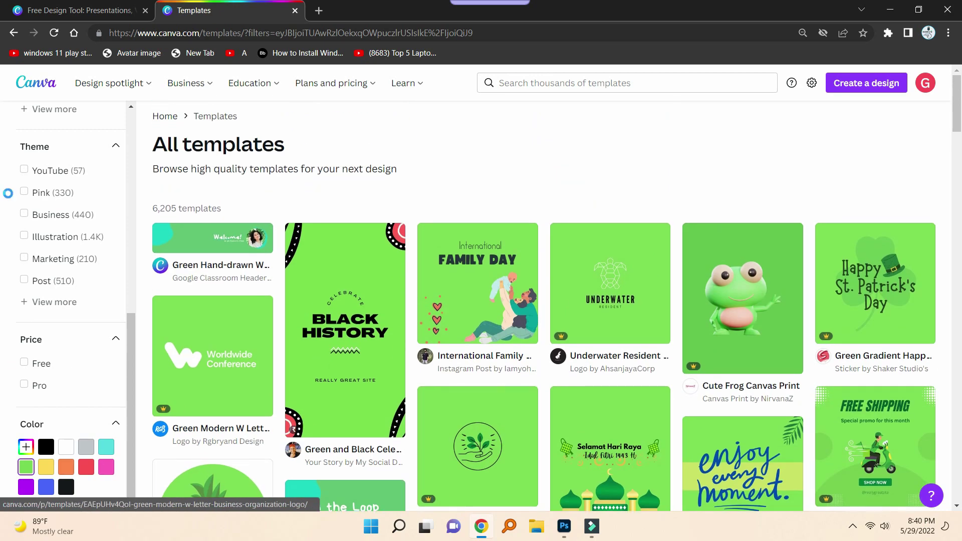
Return to the Canva home page and search the templates for "youtube thumbnail".
{"action": "scroll", "coordinate": [71, 188], "scroll_direction": "up", "scroll_amount": 10}
{"action": "left_click", "coordinate": [73, 117]}
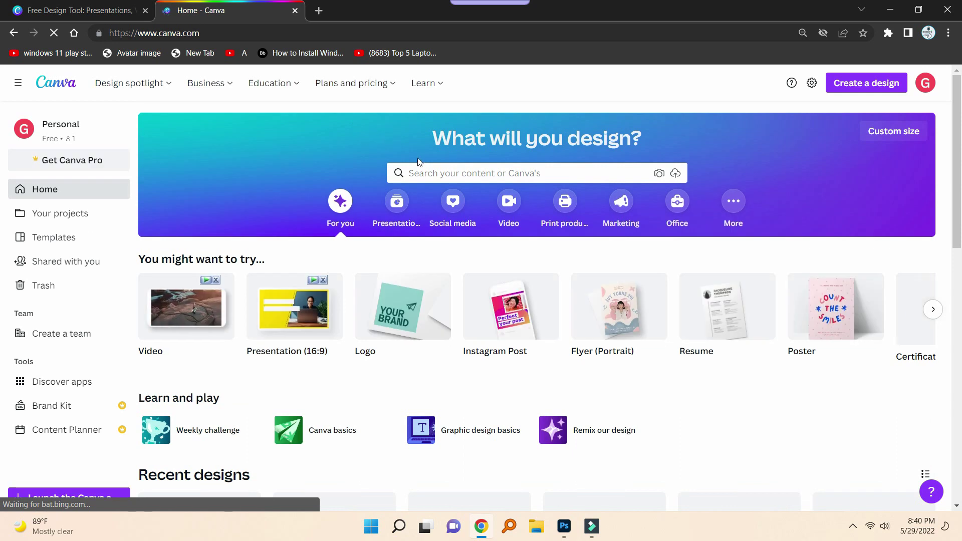
{"action": "left_click", "coordinate": [432, 166]}
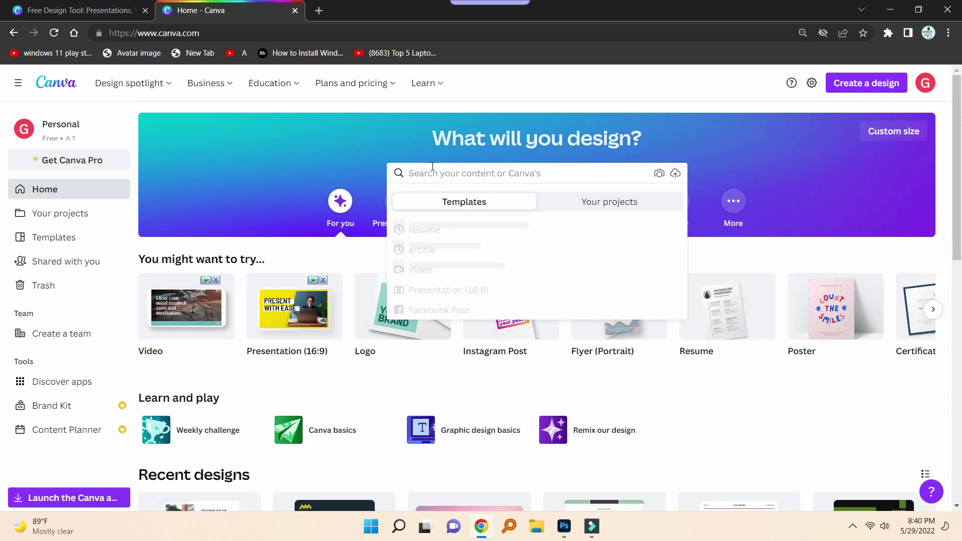
{"action": "type", "text": "thumbn"}
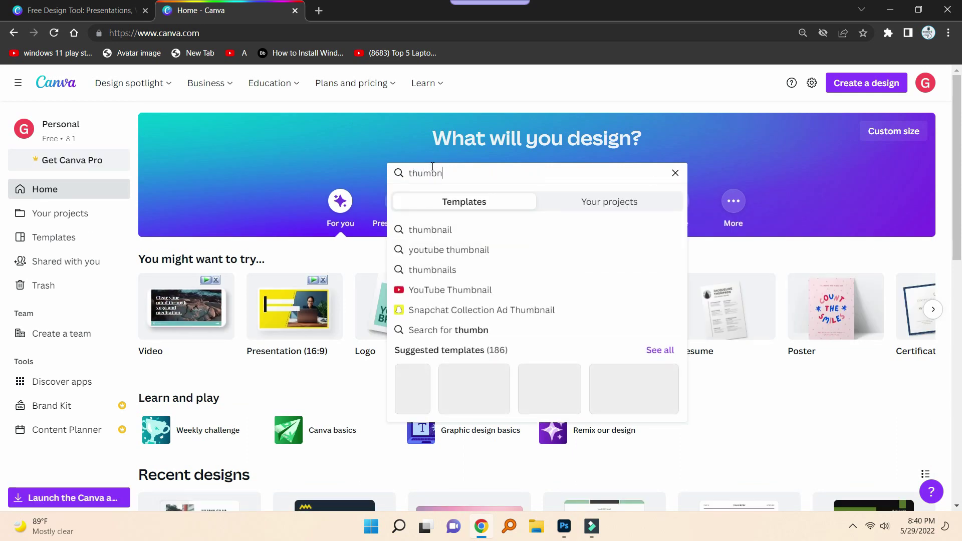
{"action": "left_click", "coordinate": [456, 251]}
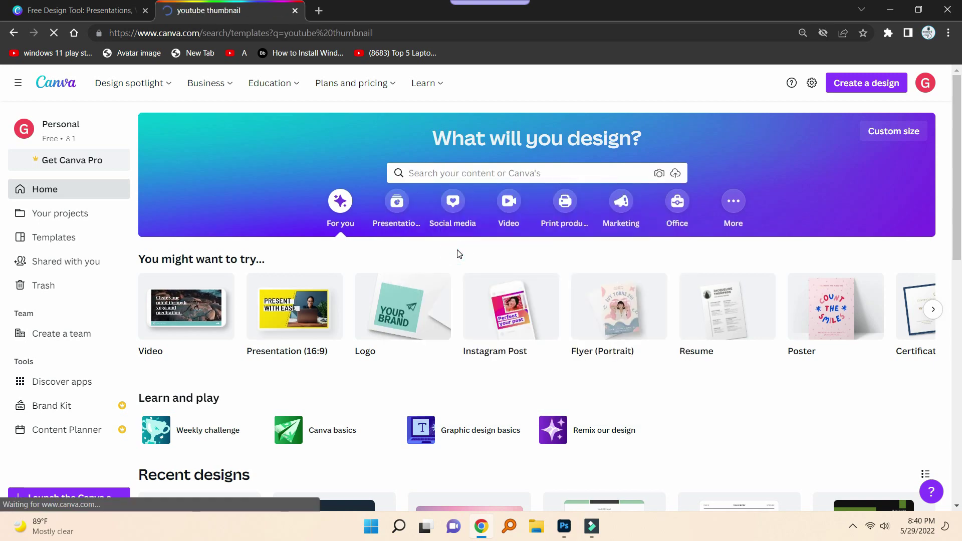
Look through the YouTube thumbnail templates and open the "Crypto Next Move" template for editing.
{"action": "key", "text": "ctrl+0"}
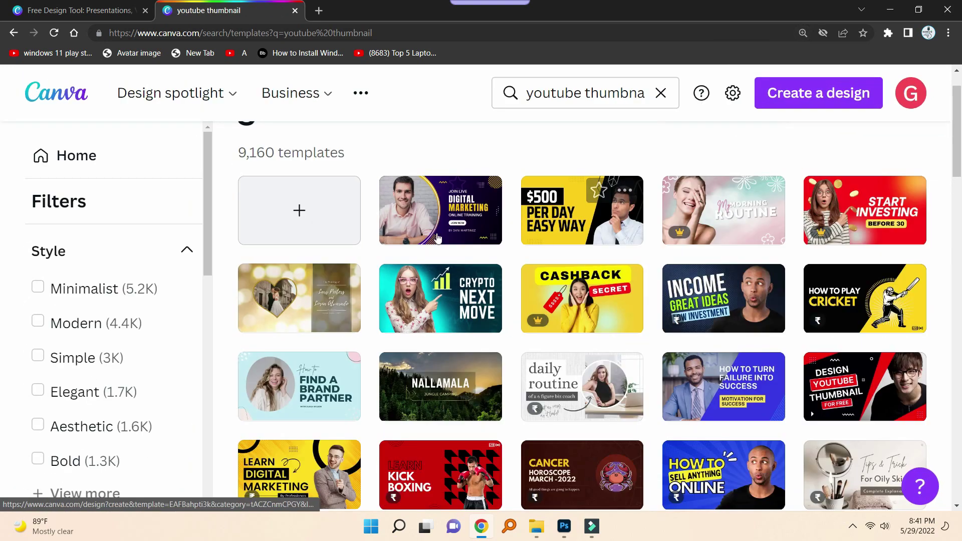
{"action": "scroll", "coordinate": [631, 220], "scroll_direction": "down", "scroll_amount": 6}
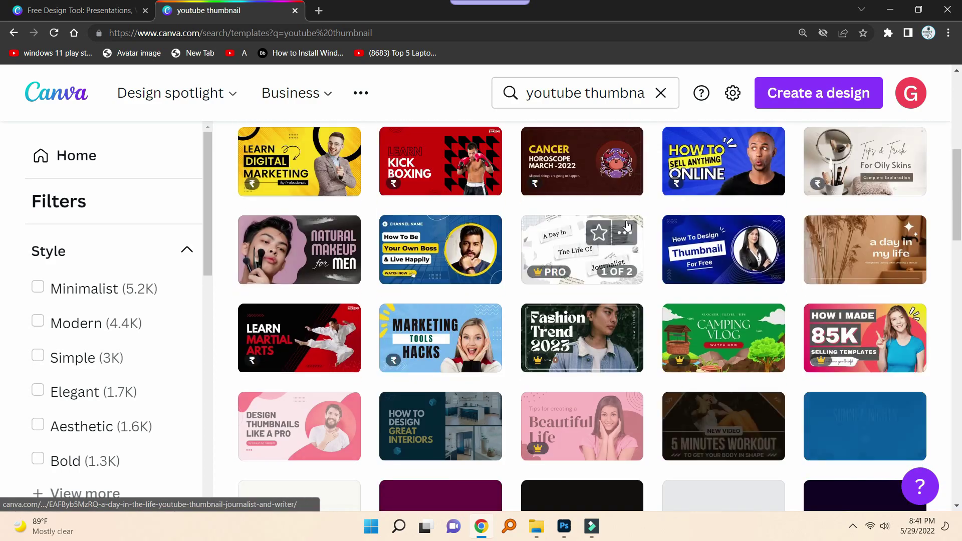
{"action": "scroll", "coordinate": [574, 368], "scroll_direction": "down", "scroll_amount": 4}
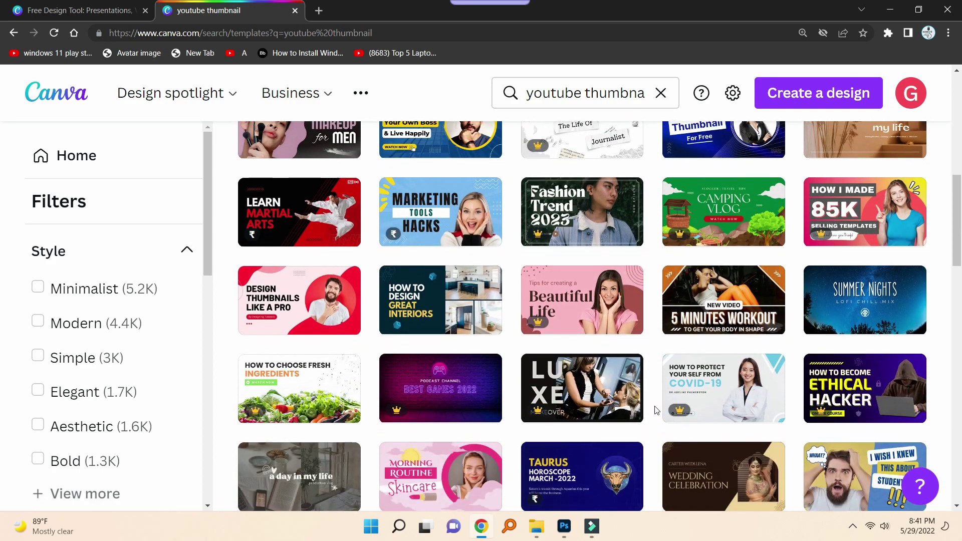
{"action": "scroll", "coordinate": [617, 400], "scroll_direction": "down", "scroll_amount": 8}
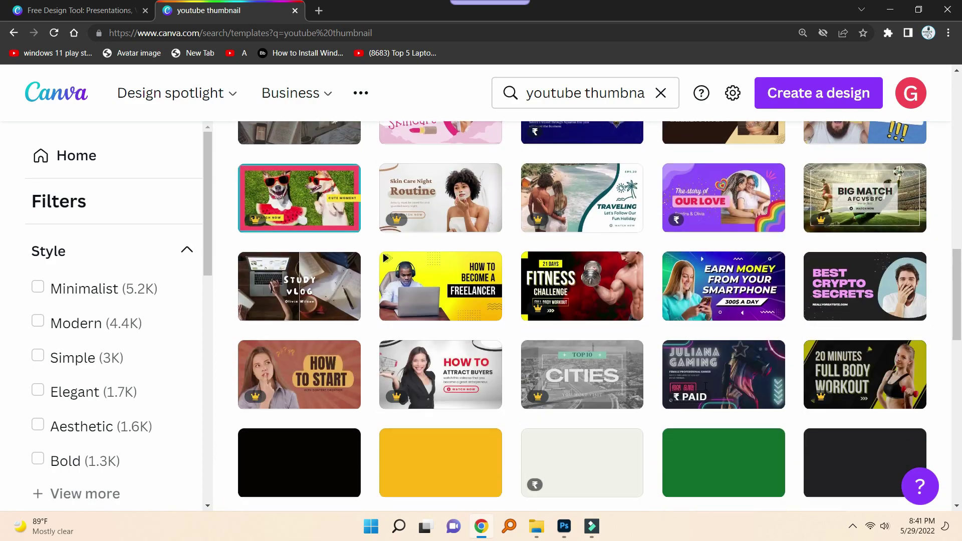
{"action": "scroll", "coordinate": [719, 385], "scroll_direction": "up", "scroll_amount": 17}
{"action": "scroll", "coordinate": [719, 385], "scroll_direction": "up", "scroll_amount": 1}
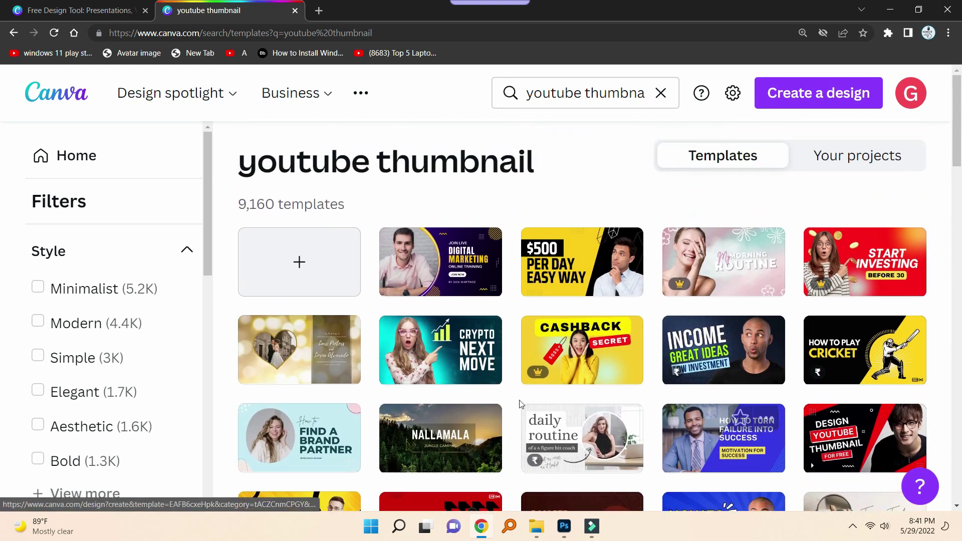
{"action": "left_click", "coordinate": [394, 336]}
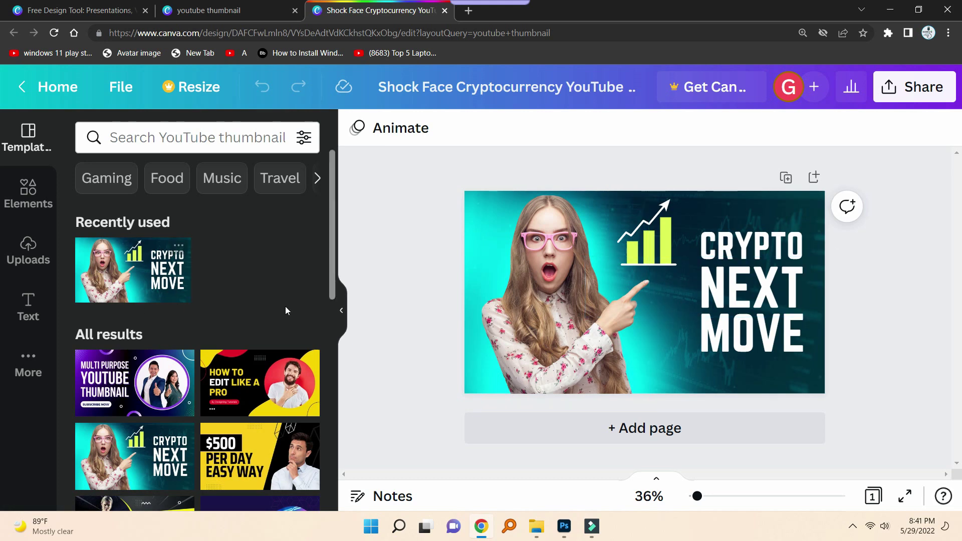
Switch to File Explorer and bring WINDOWS TECH NEWS.png from the Videos folder into the Canva uploads.
{"action": "left_click", "coordinate": [536, 525]}
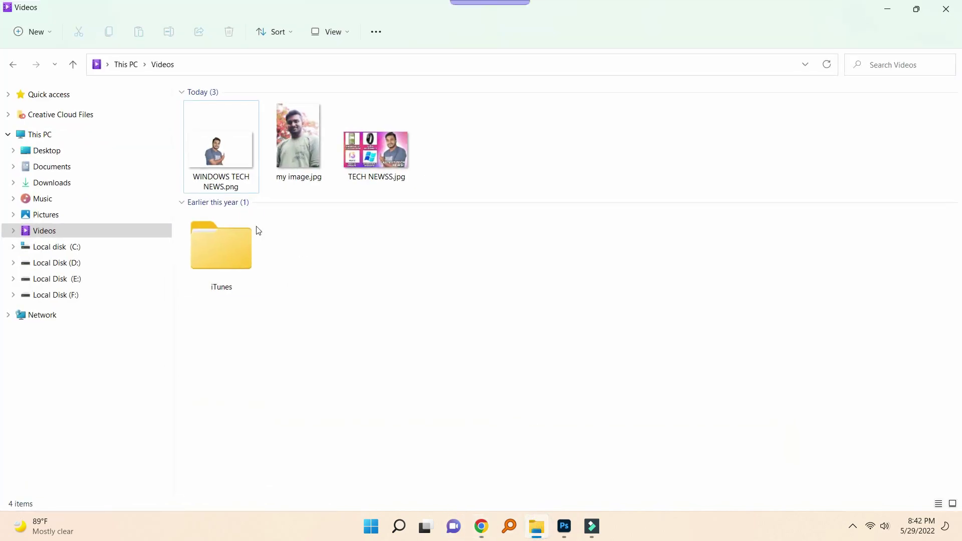
{"action": "left_click", "coordinate": [203, 154]}
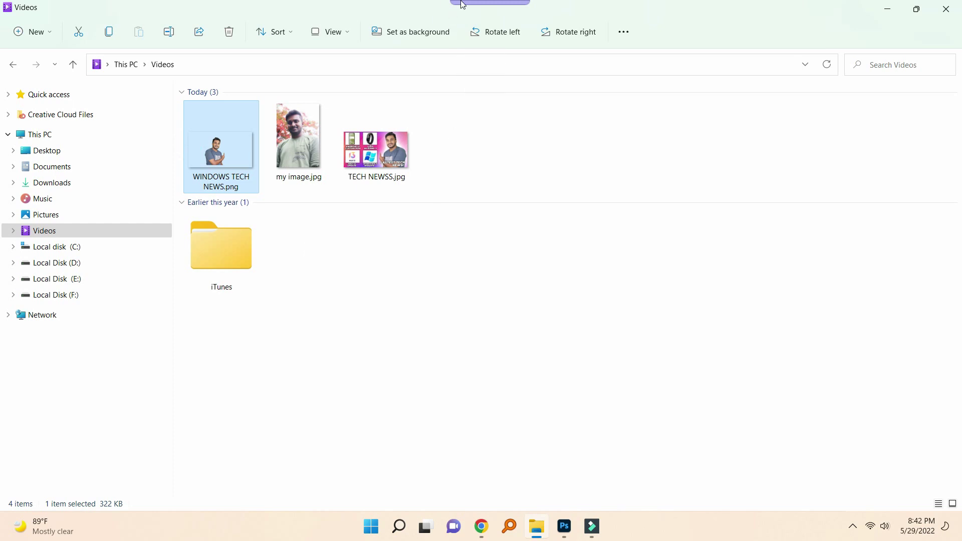
{"action": "left_click_drag", "start_coordinate": [520, 53], "coordinate": [551, 500]}
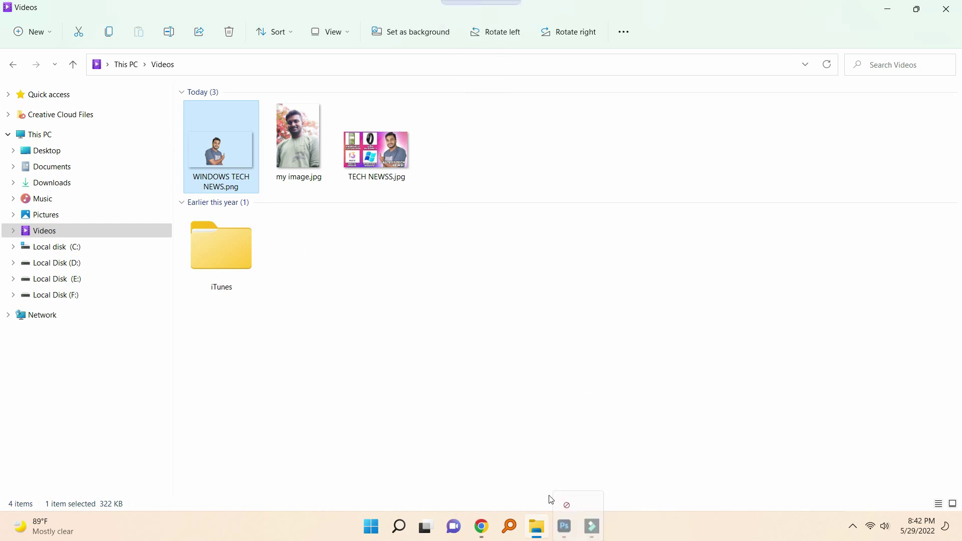
{"action": "left_click_drag", "start_coordinate": [498, 526], "coordinate": [223, 309]}
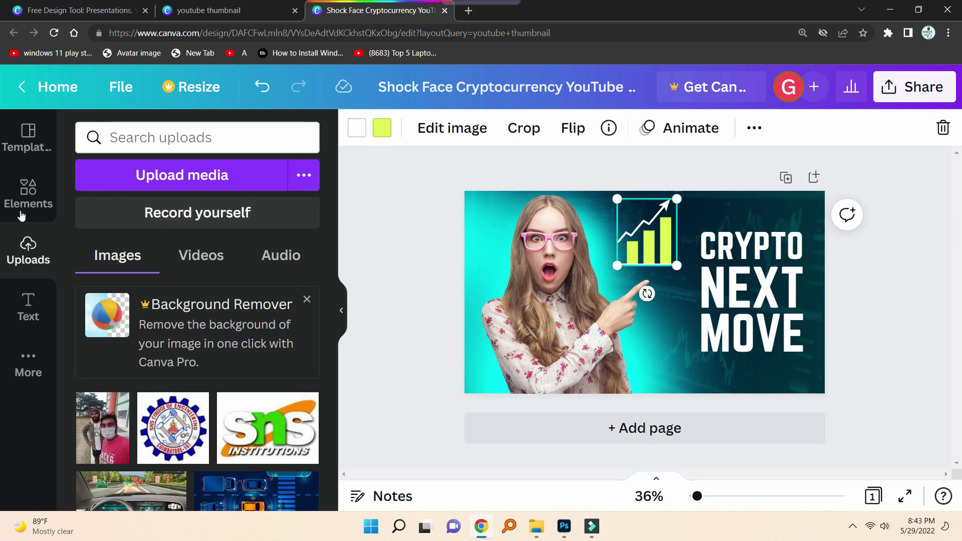
Search the elements for "WINDOW 11" and add the blue Windows logo to the thumbnail.
{"action": "left_click", "coordinate": [21, 214]}
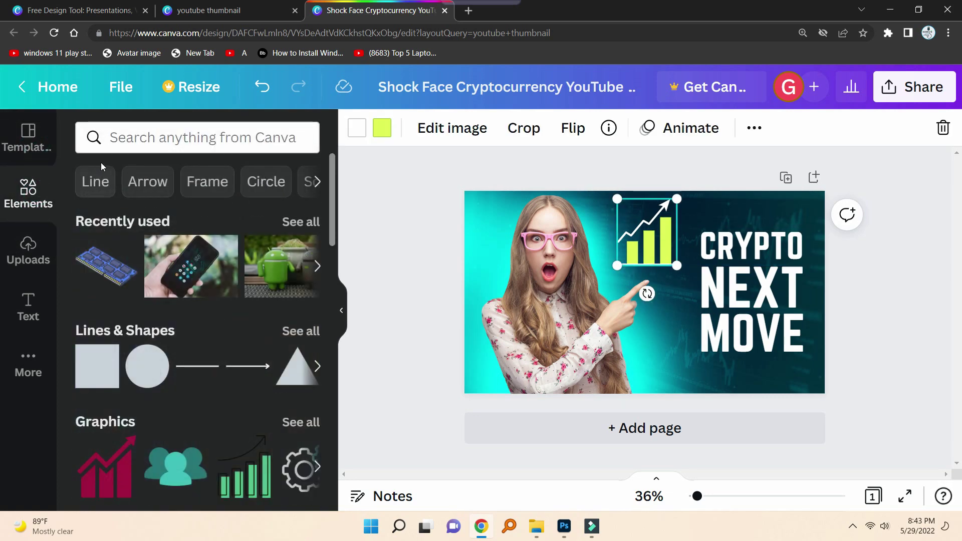
{"action": "left_click", "coordinate": [132, 138]}
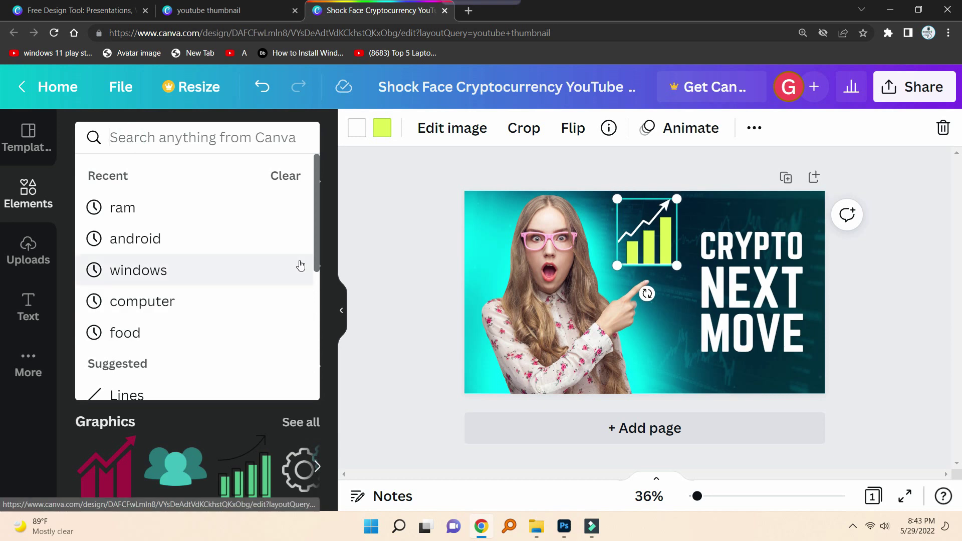
{"action": "type", "text": "WIN"}
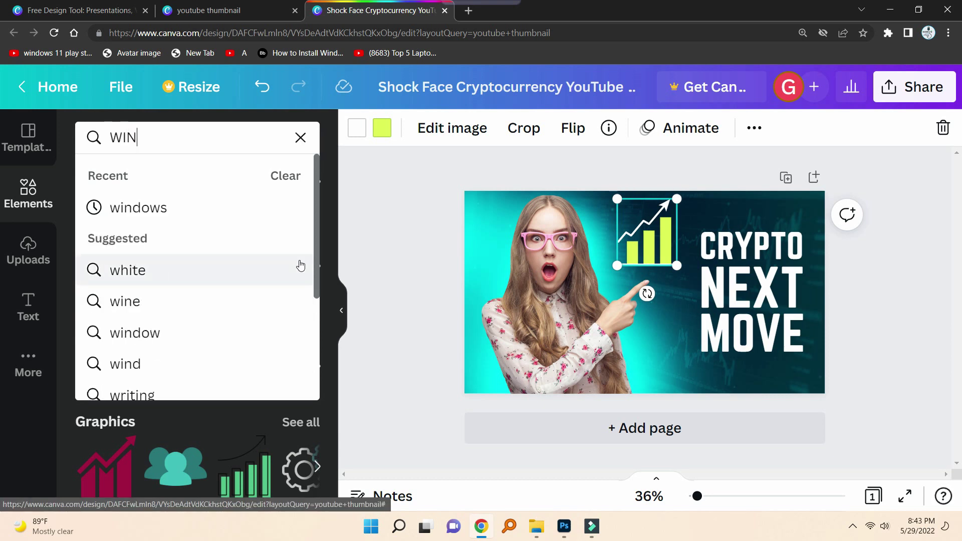
{"action": "type", "text": "DOW "}
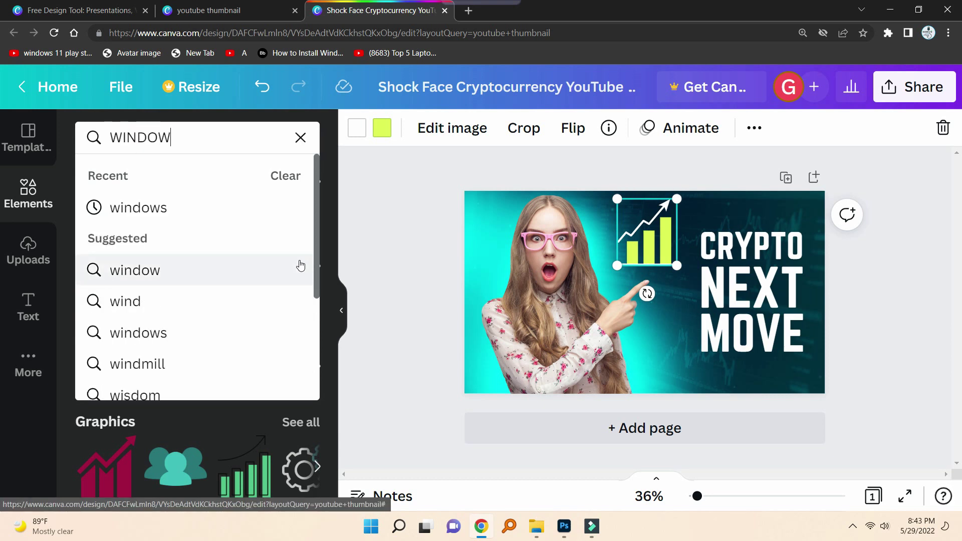
{"action": "type", "text": "11"}
{"action": "key", "text": "Return"}
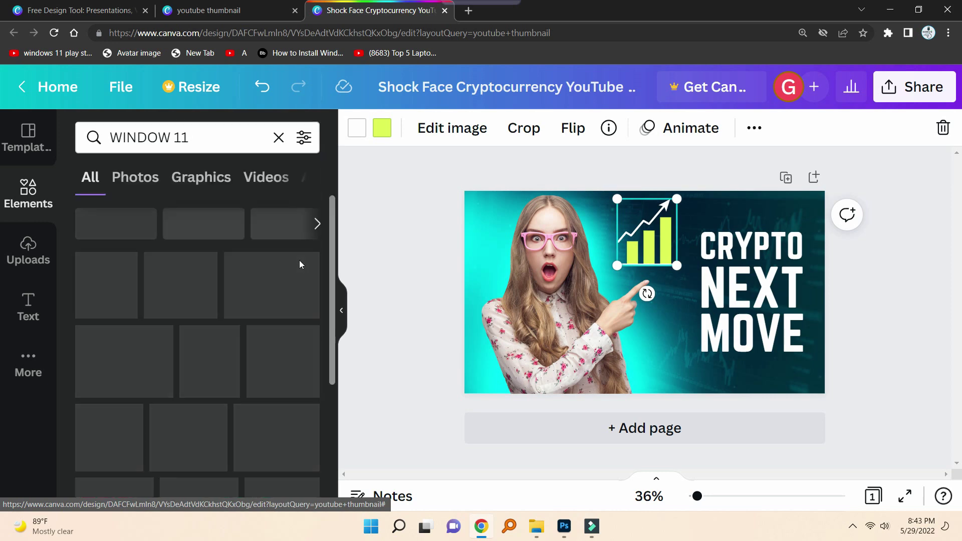
{"action": "scroll", "coordinate": [176, 355], "scroll_direction": "down", "scroll_amount": 8}
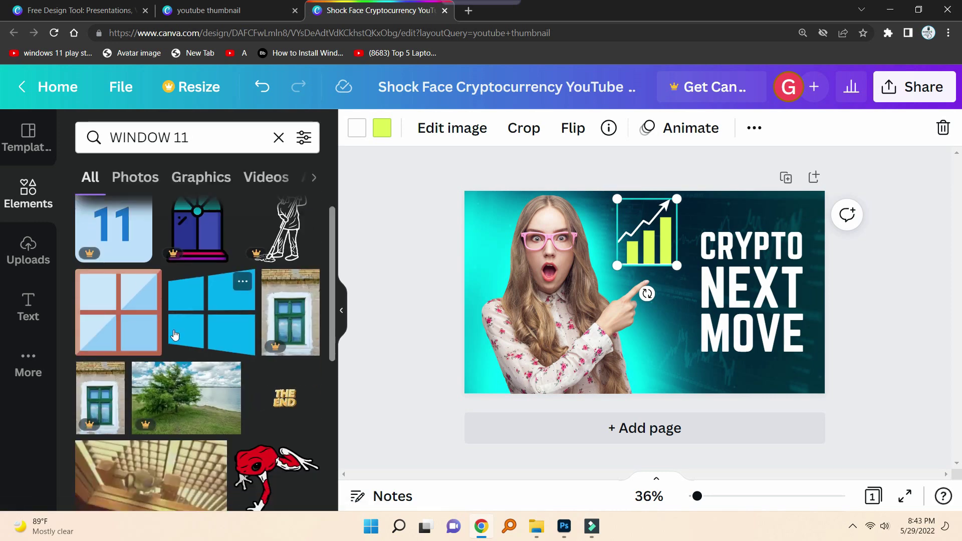
{"action": "scroll", "coordinate": [145, 418], "scroll_direction": "up", "scroll_amount": 4}
{"action": "scroll", "coordinate": [146, 418], "scroll_direction": "up", "scroll_amount": 5}
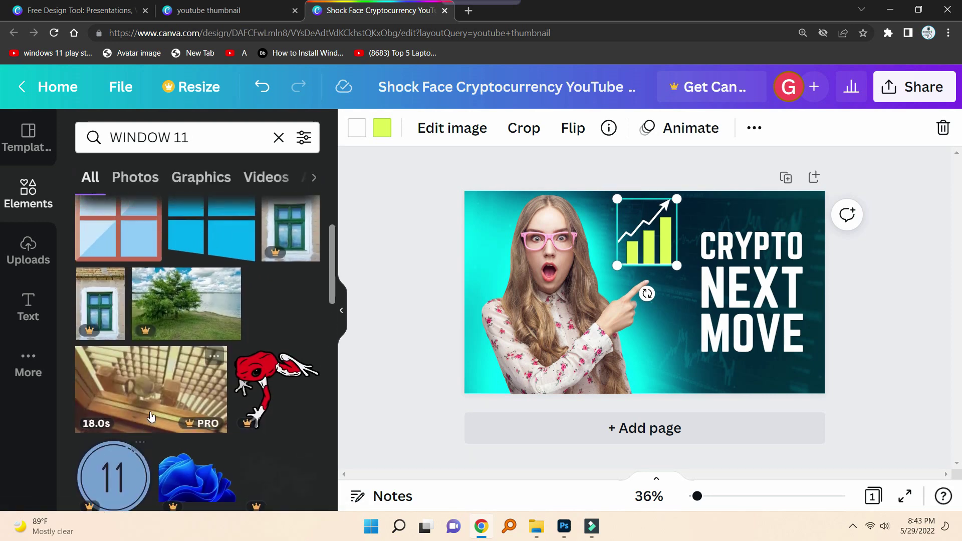
{"action": "left_click", "coordinate": [251, 319]}
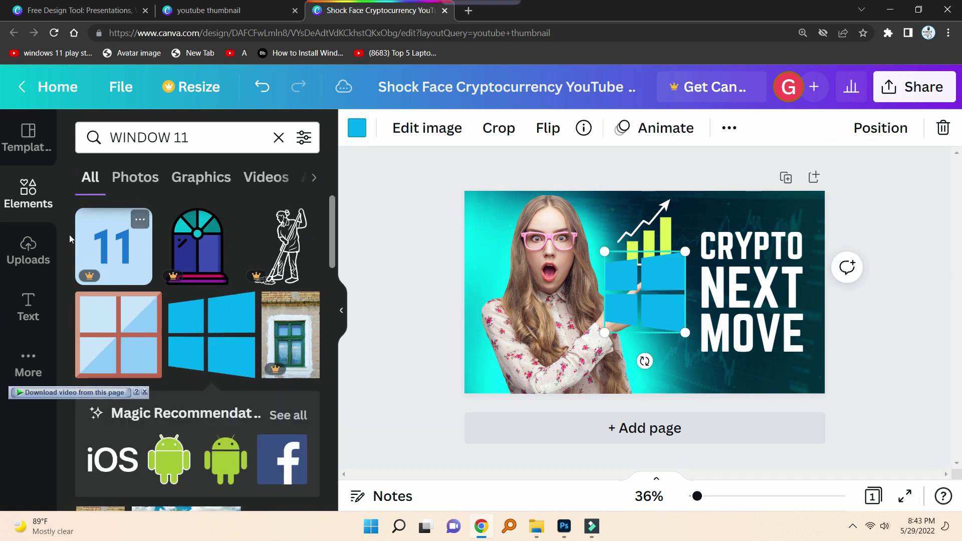
Search the elements for "computer" and look through the results.
{"action": "left_click", "coordinate": [211, 136]}
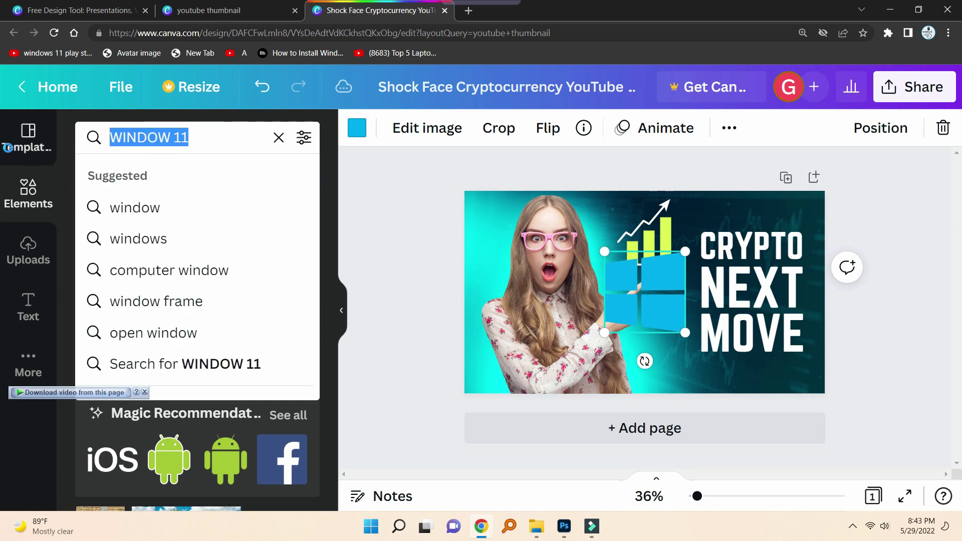
{"action": "type", "text": "CONMPUT"}
{"action": "left_click", "coordinate": [175, 199]}
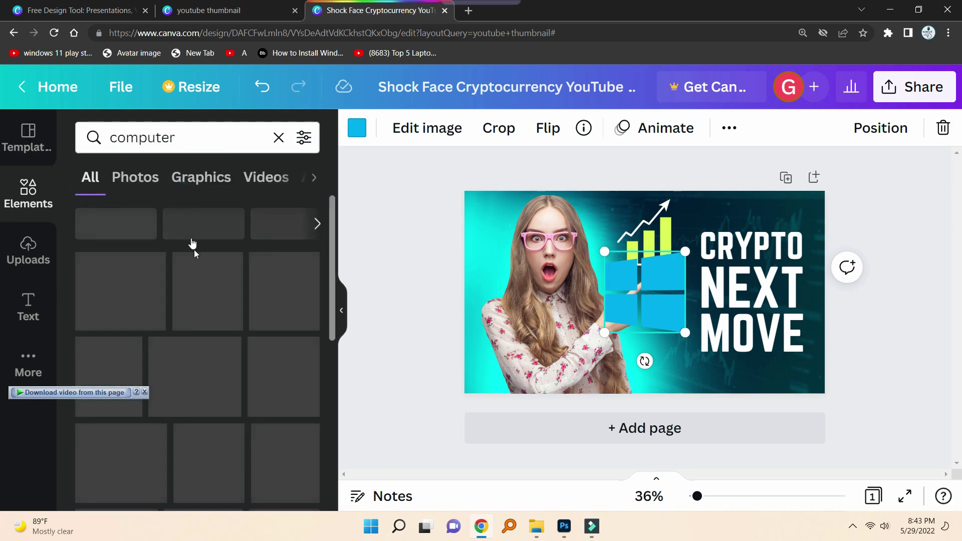
{"action": "scroll", "coordinate": [155, 376], "scroll_direction": "down", "scroll_amount": 2}
Search the elements for "ANDROID" and look through the matching graphics and photos.
{"action": "left_click", "coordinate": [85, 139]}
{"action": "type", "text": "ANDR"}
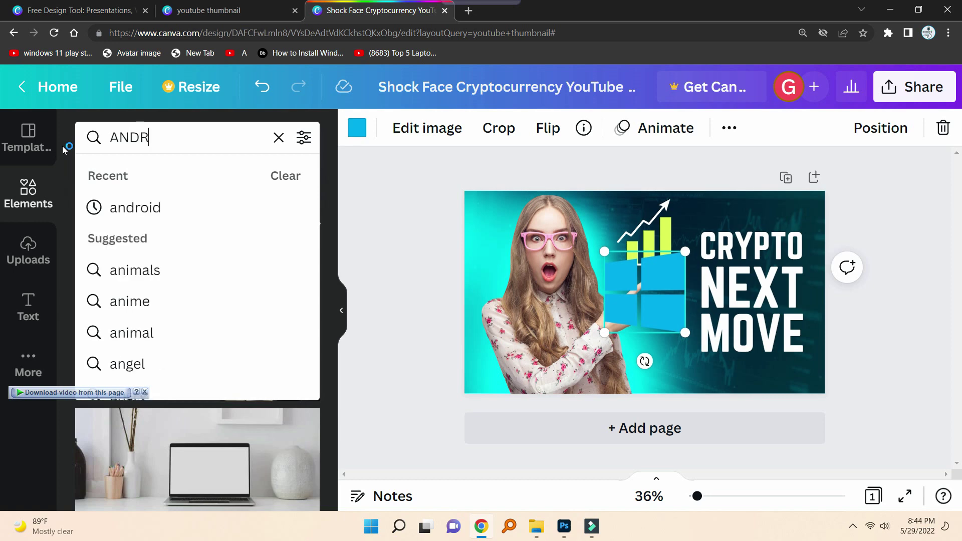
{"action": "type", "text": "OID"}
{"action": "key", "text": "Return"}
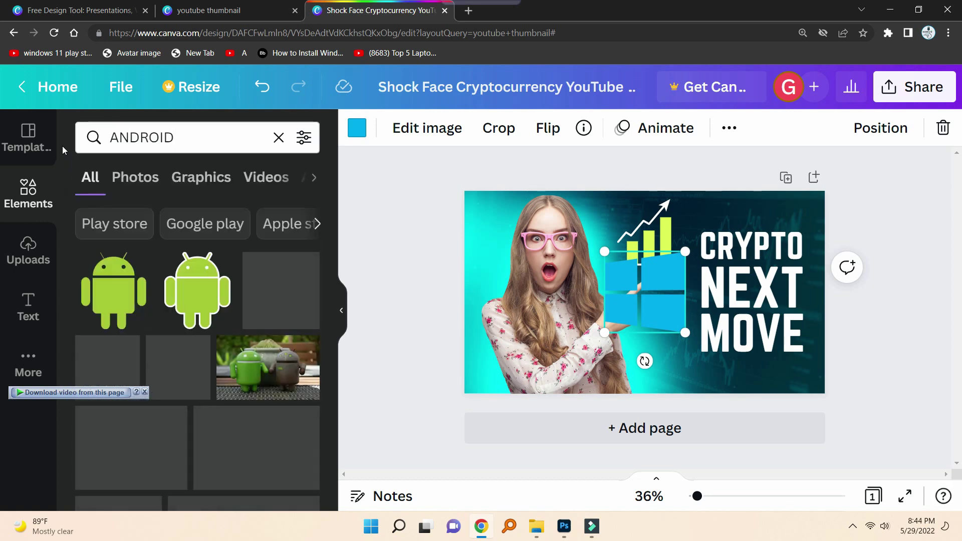
{"action": "scroll", "coordinate": [114, 268], "scroll_direction": "down", "scroll_amount": 5}
{"action": "scroll", "coordinate": [150, 344], "scroll_direction": "up", "scroll_amount": 5}
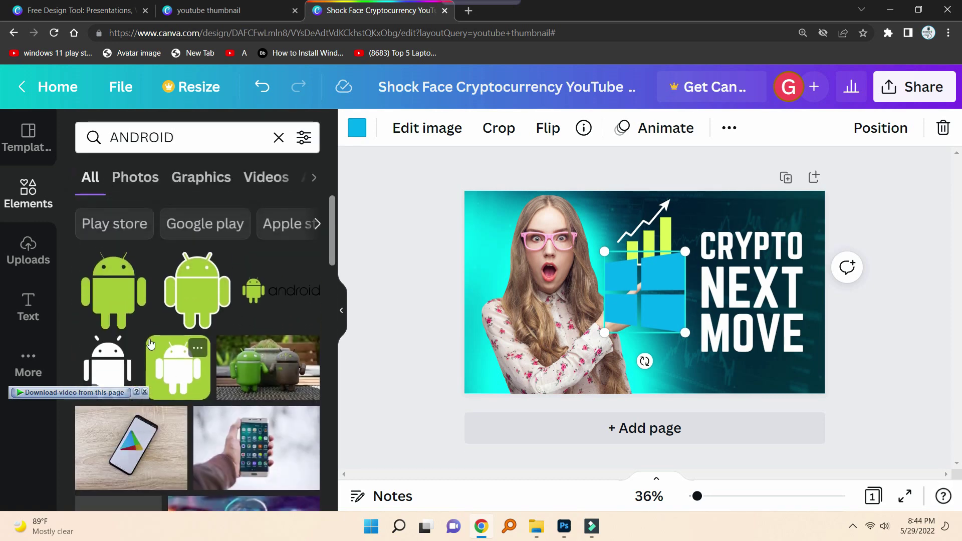
Search the elements for "MAC", look through the results, and delete the Windows logo from the thumbnail.
{"action": "left_click", "coordinate": [193, 139]}
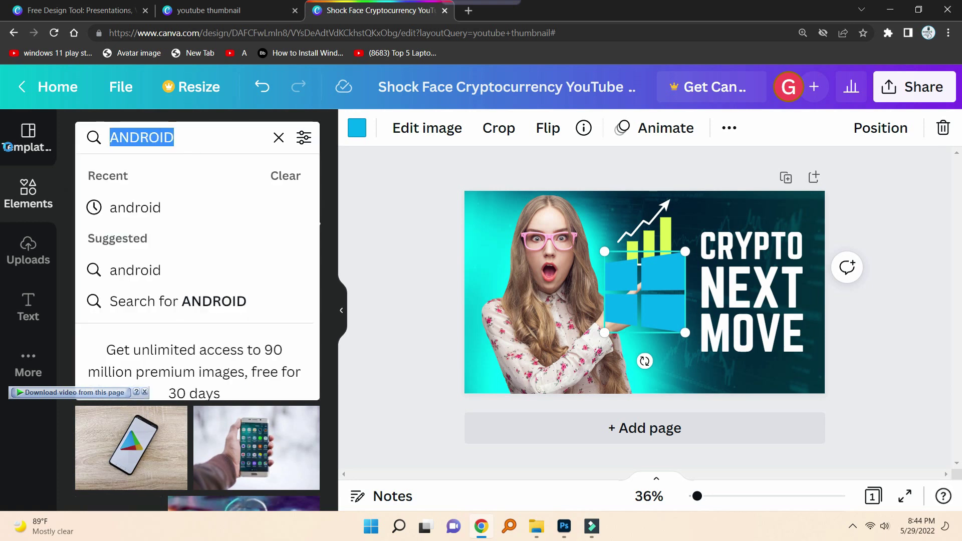
{"action": "type", "text": "MAC'"}
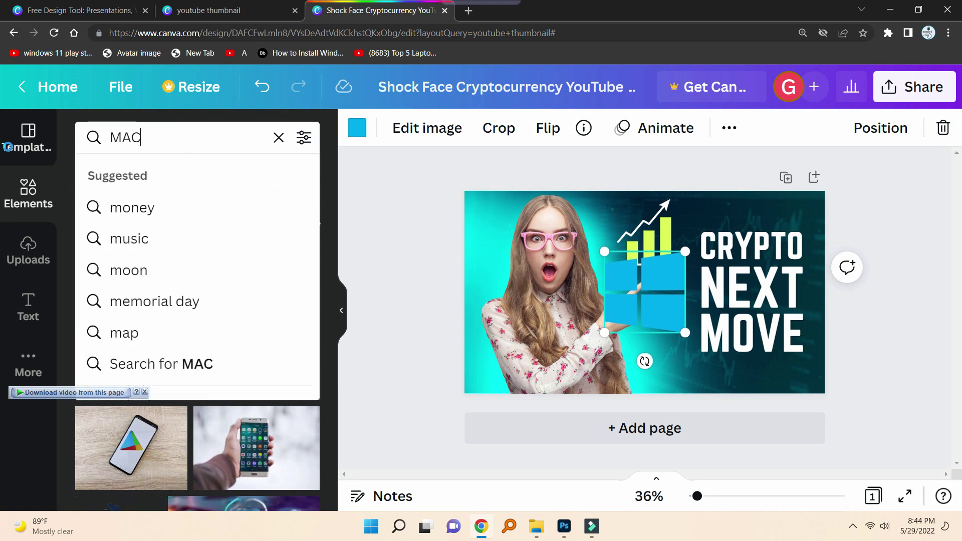
{"action": "key", "text": "Return"}
{"action": "key", "text": "Delete"}
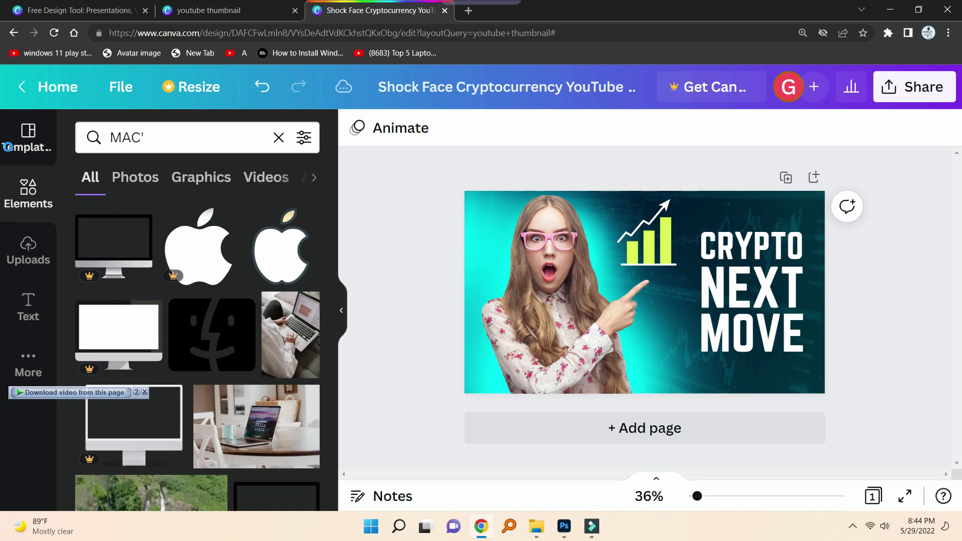
{"action": "scroll", "coordinate": [279, 393], "scroll_direction": "down", "scroll_amount": 10}
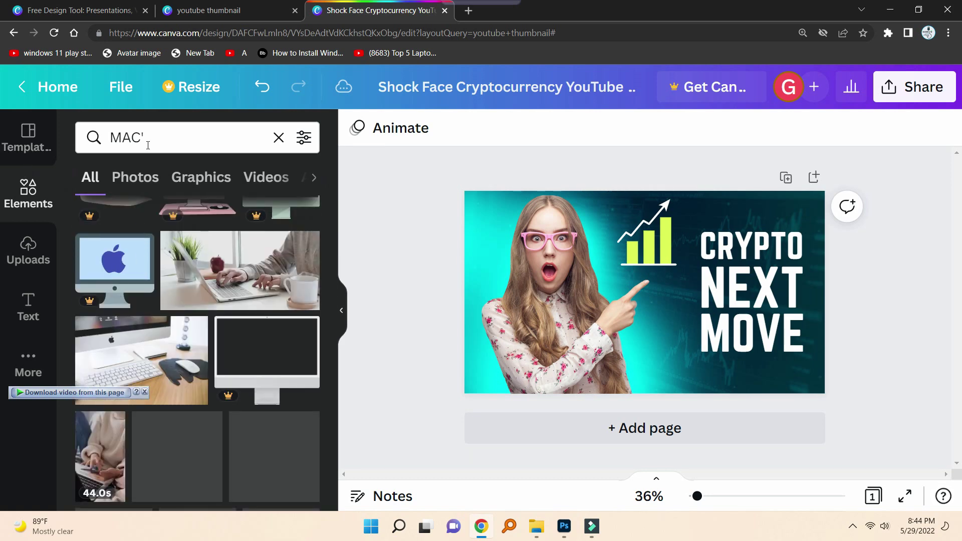
{"action": "left_click", "coordinate": [156, 136]}
{"action": "key", "text": "BackSpace"}
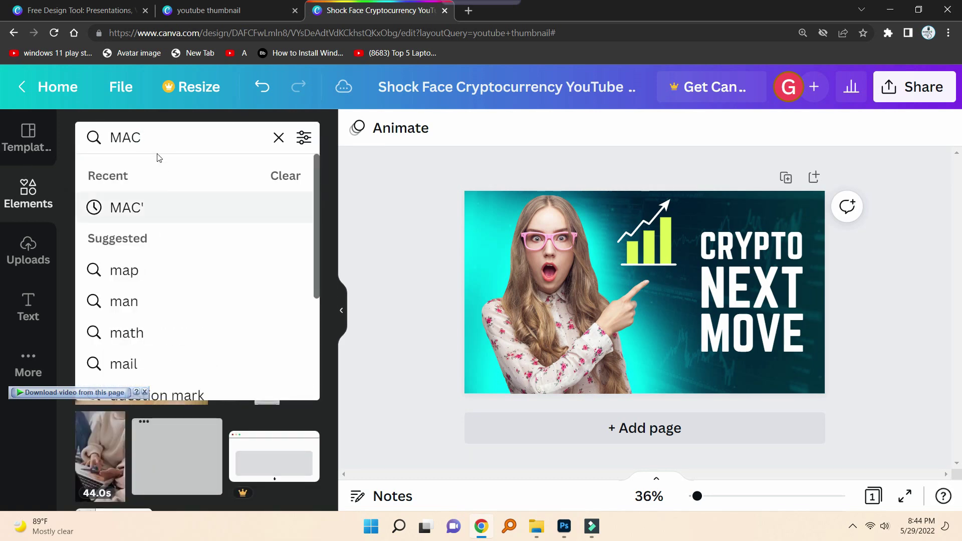
{"action": "key", "text": "Return"}
Repeat the recent "WINDOW 11" element search and place the blue Windows logo on the thumbnail.
{"action": "type", "text": "W"}
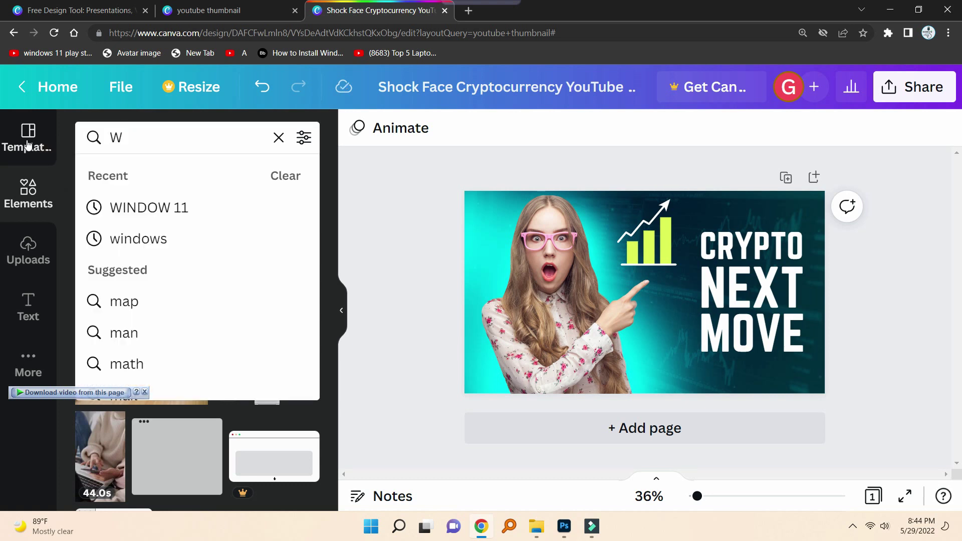
{"action": "key", "text": "Down"}
{"action": "key", "text": "Down"}
{"action": "key", "text": "Up"}
{"action": "key", "text": "Return"}
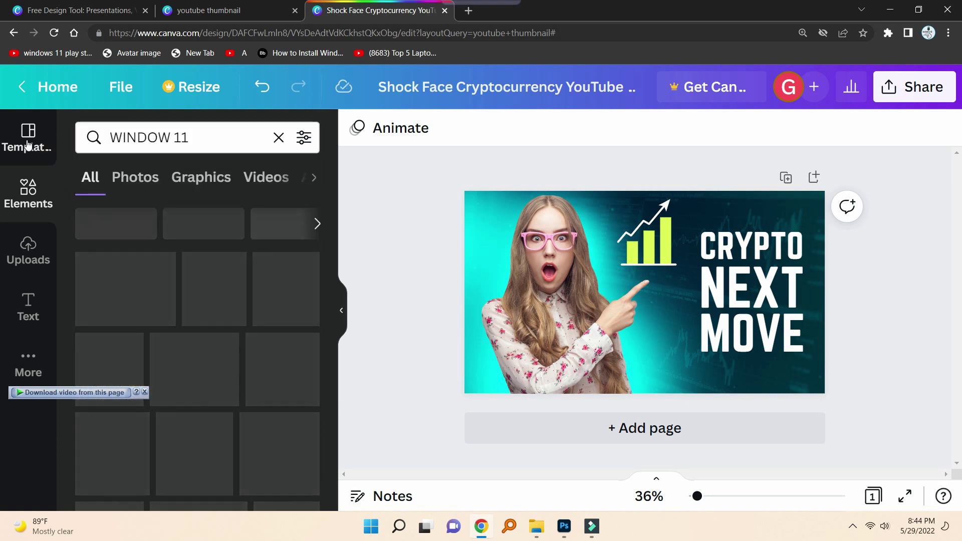
{"action": "left_click", "coordinate": [211, 335]}
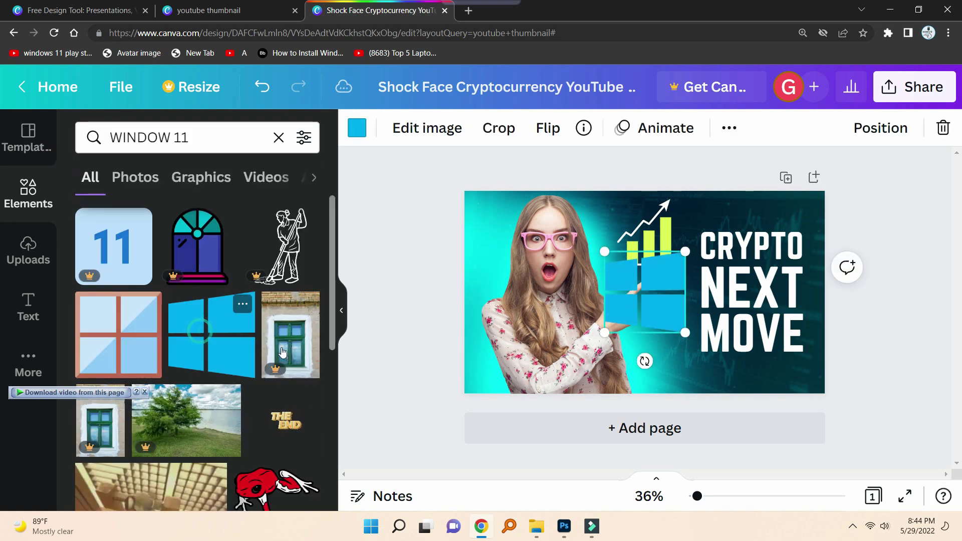
Delete the bar chart graphic and move the Windows logo up into its place above the pointing hand.
{"action": "left_click", "coordinate": [671, 228]}
{"action": "key", "text": "Delete"}
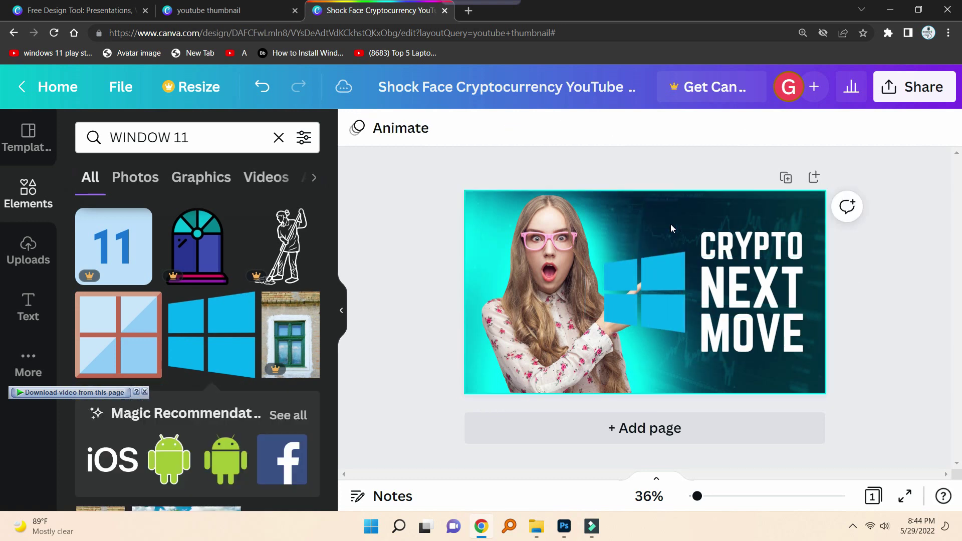
{"action": "left_click", "coordinate": [653, 301]}
{"action": "left_click_drag", "start_coordinate": [654, 300], "coordinate": [663, 254]}
Replace the three text lines CRYPTO, NEXT and MOVE with "WINDOWS", "NEW" and "UPDATE".
{"action": "double_click", "coordinate": [746, 247]}
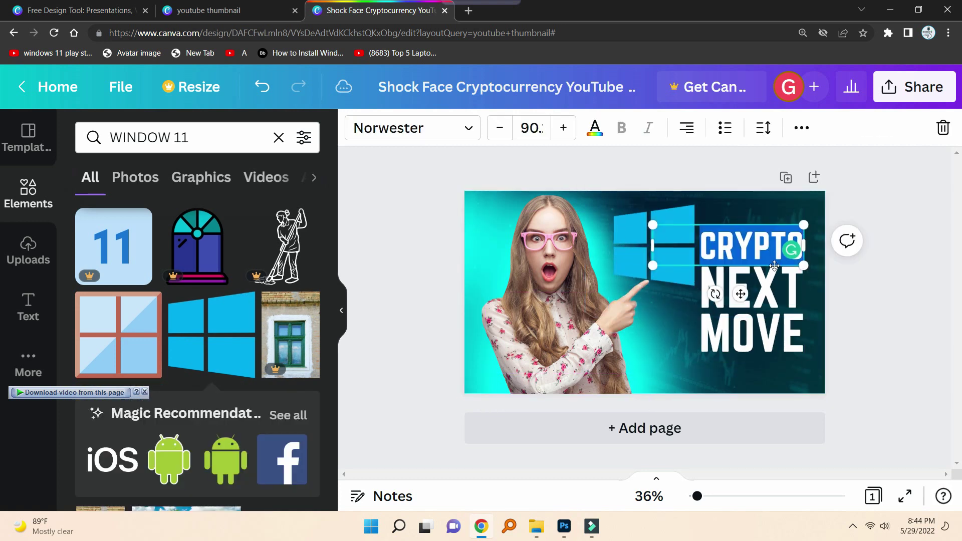
{"action": "type", "text": "WINDOWS"}
{"action": "double_click", "coordinate": [771, 305]}
{"action": "type", "text": "NEW UPDATE"}
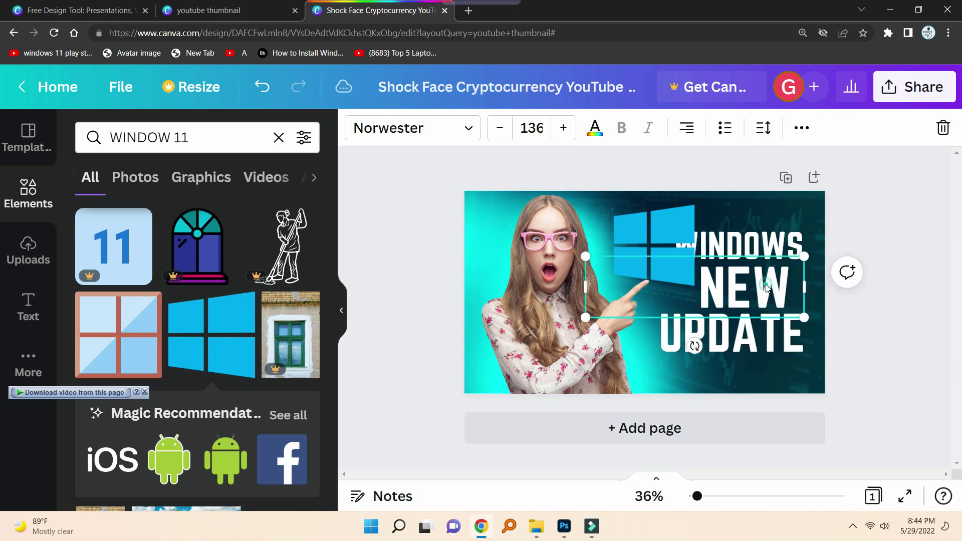
Scale down the Windows logo so that it clears the word WINDOWS.
{"action": "left_click", "coordinate": [651, 240]}
{"action": "left_click_drag", "start_coordinate": [695, 286], "coordinate": [665, 255]}
Try several fonts on the word NEW, and set it to Montserrat Classic using the recent font search "MONT".
{"action": "left_click", "coordinate": [790, 294]}
{"action": "left_click", "coordinate": [412, 128]}
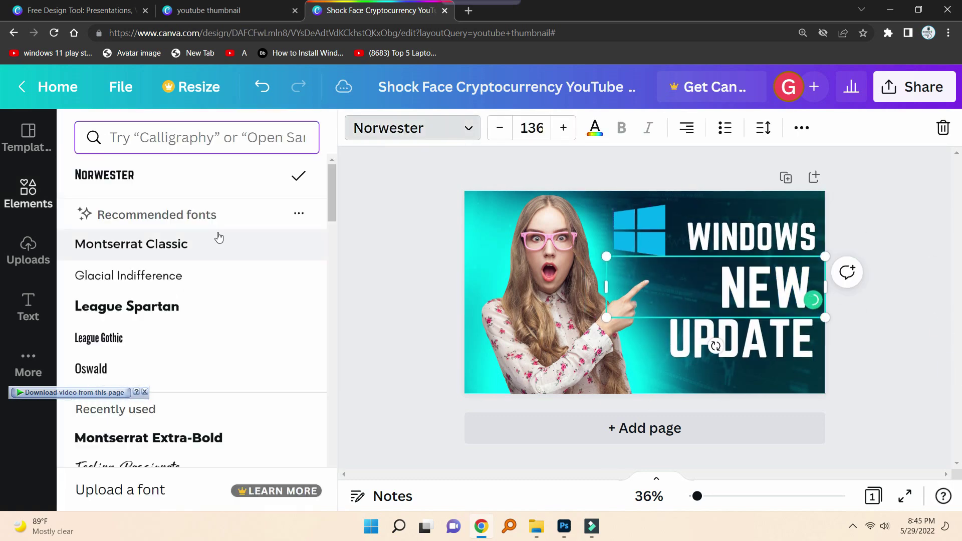
{"action": "left_click", "coordinate": [200, 242]}
{"action": "scroll", "coordinate": [191, 300], "scroll_direction": "down", "scroll_amount": 5}
{"action": "left_click", "coordinate": [177, 313]}
{"action": "scroll", "coordinate": [178, 313], "scroll_direction": "down", "scroll_amount": 5}
{"action": "left_click", "coordinate": [160, 324]}
{"action": "left_click", "coordinate": [201, 138]}
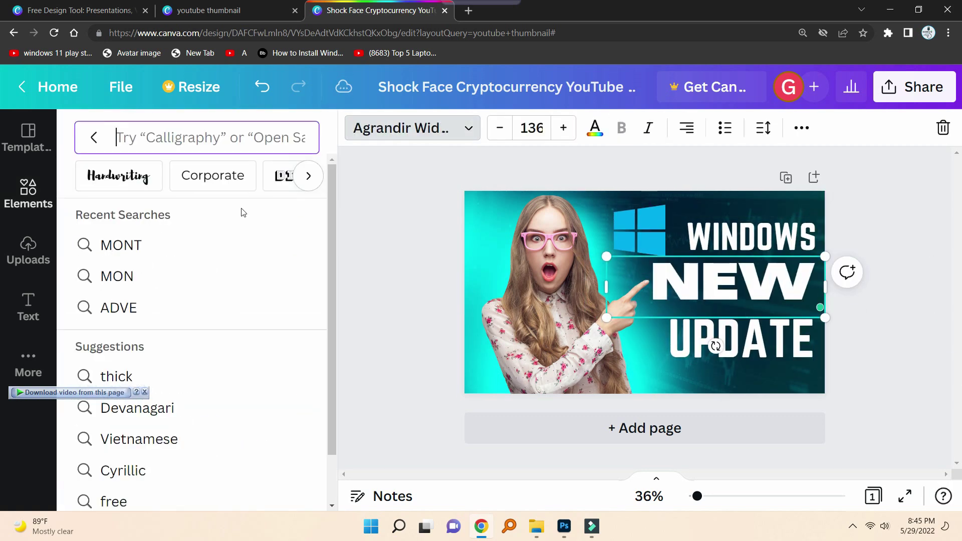
{"action": "left_click", "coordinate": [121, 245]}
{"action": "left_click", "coordinate": [160, 337]}
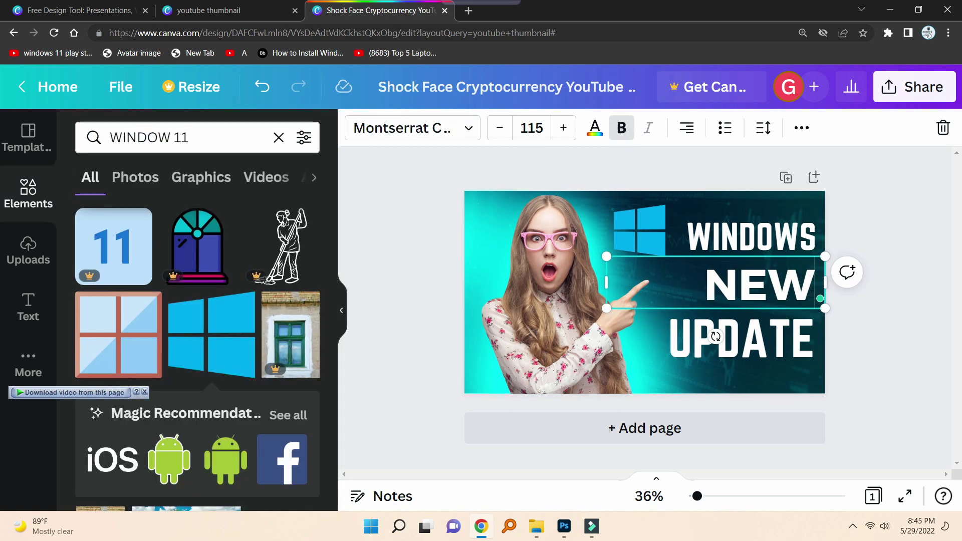
Enlarge the word NEW to size 134, try a brown text color, and leave it white, non-bold and bulleted.
{"action": "left_click", "coordinate": [791, 330]}
{"action": "left_click", "coordinate": [751, 283]}
{"action": "left_click", "coordinate": [595, 127]}
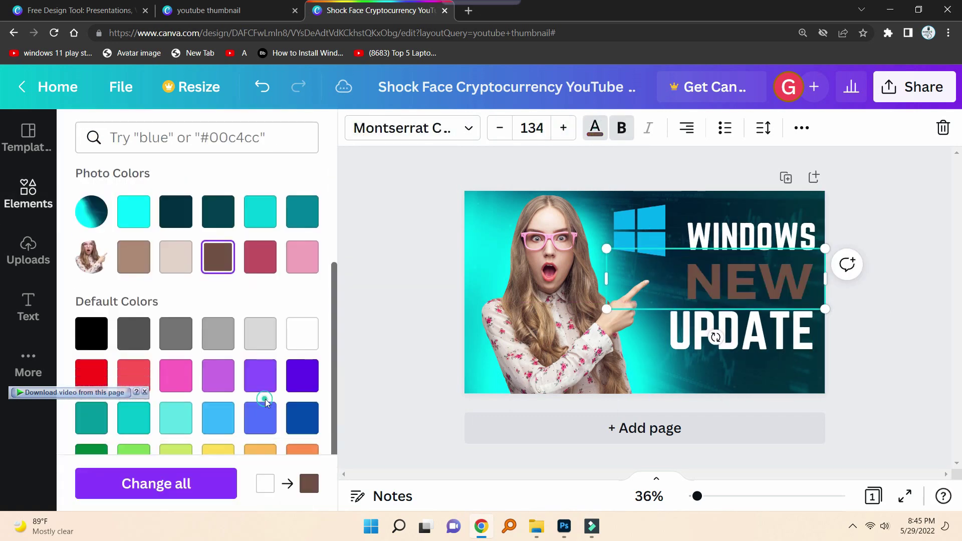
{"action": "left_click", "coordinate": [725, 128]}
{"action": "left_click", "coordinate": [751, 330]}
Delete the photo of the shocked pointing woman from the thumbnail.
{"action": "left_click", "coordinate": [595, 324]}
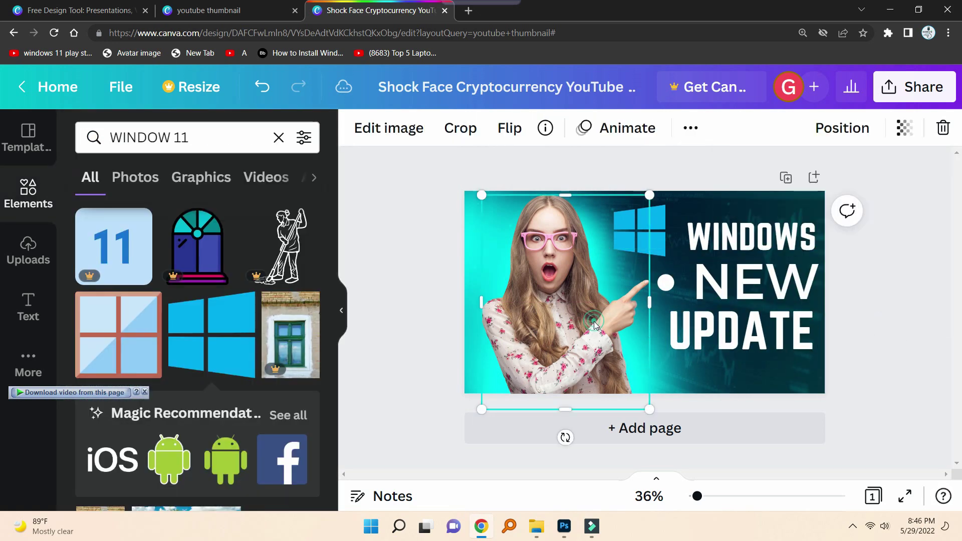
{"action": "left_click", "coordinate": [951, 348]}
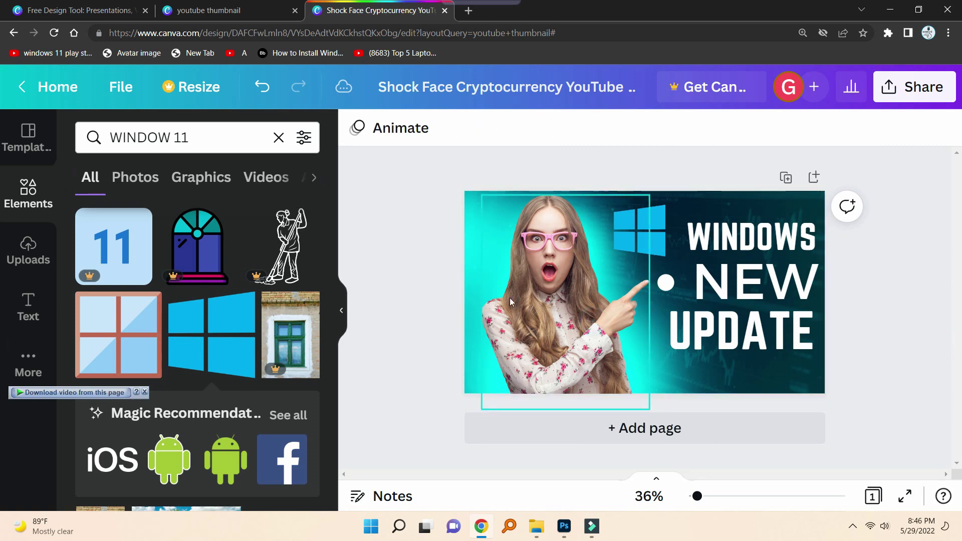
{"action": "left_click", "coordinate": [549, 302]}
{"action": "key", "text": "Delete"}
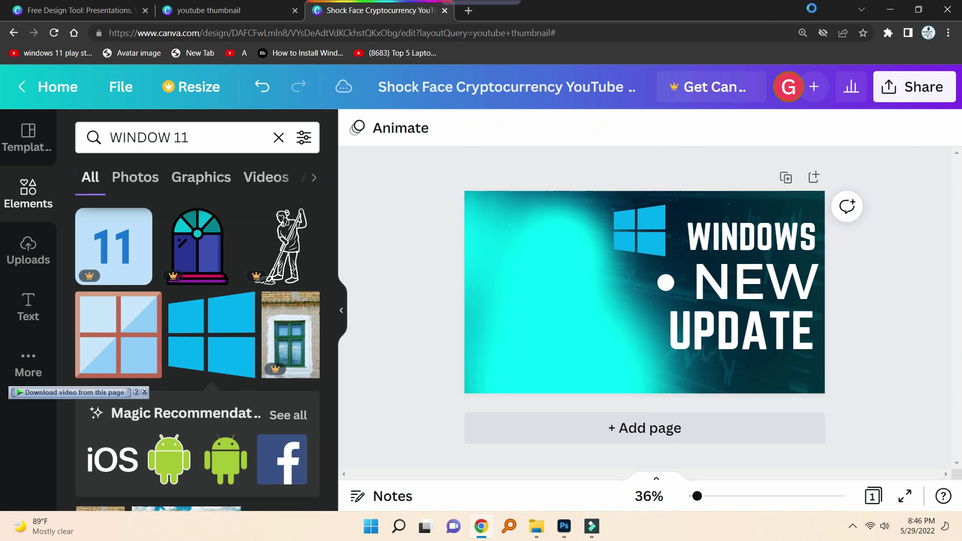
Switch to File Explorer and bring WINDOWS TECH NEWS.png from the Videos folder onto the Canva thumbnail.
{"action": "left_click", "coordinate": [895, 13]}
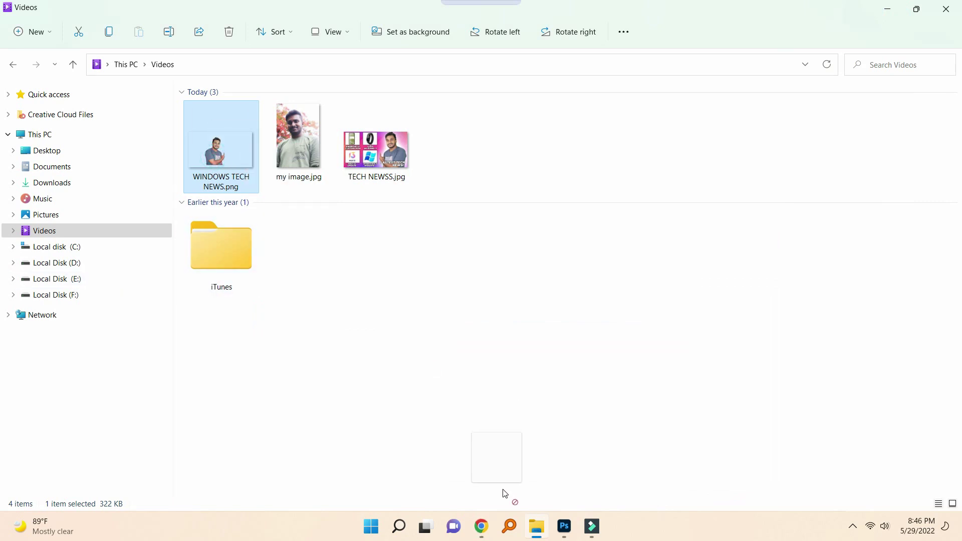
{"action": "key", "text": "alt+Tab"}
{"action": "left_click_drag", "start_coordinate": [507, 494], "coordinate": [528, 289]}
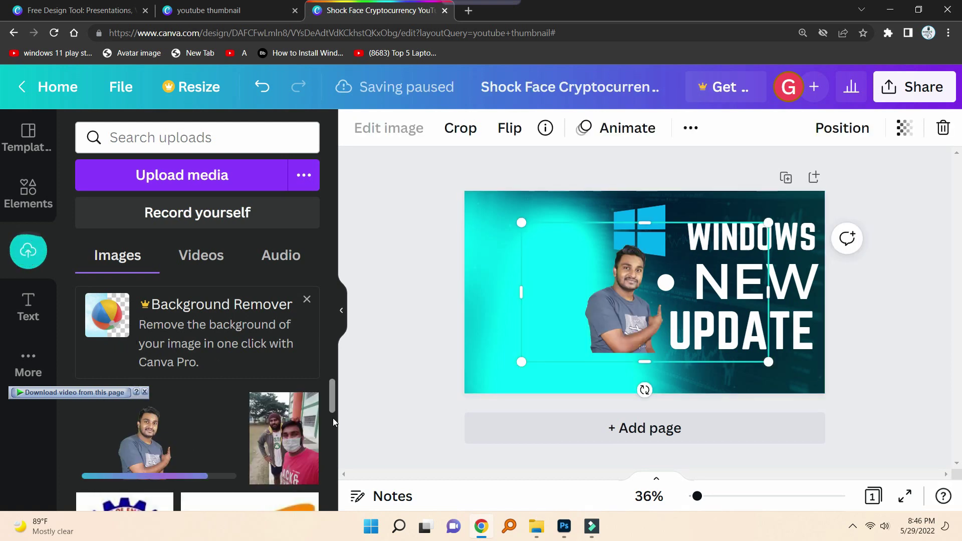
Enlarge the uploaded cutout photo to about 1,506 × 847 and place it over the bright left side of the thumbnail.
{"action": "left_click_drag", "start_coordinate": [609, 310], "coordinate": [506, 267]}
{"action": "left_click_drag", "start_coordinate": [665, 318], "coordinate": [832, 447]}
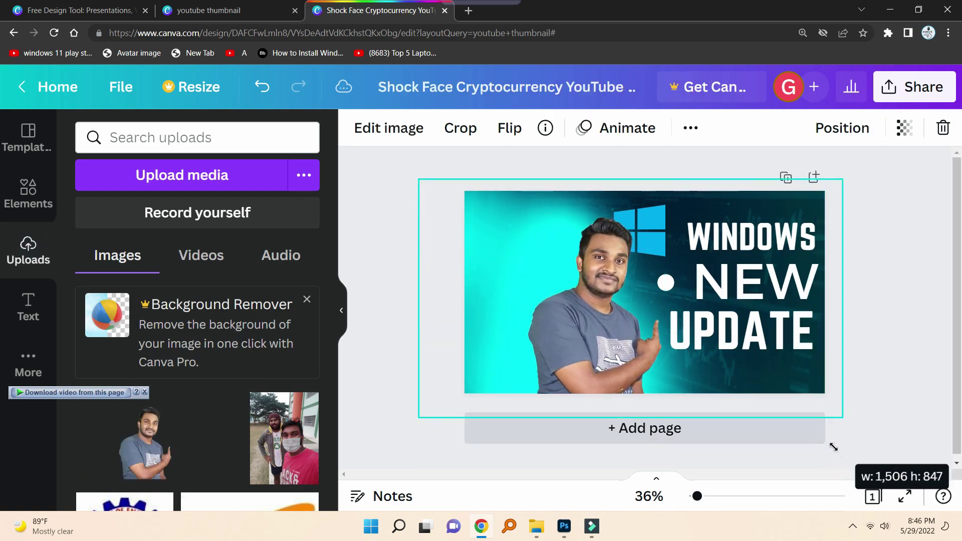
{"action": "left_click_drag", "start_coordinate": [630, 296], "coordinate": [568, 289]}
{"action": "left_click", "coordinate": [863, 343]}
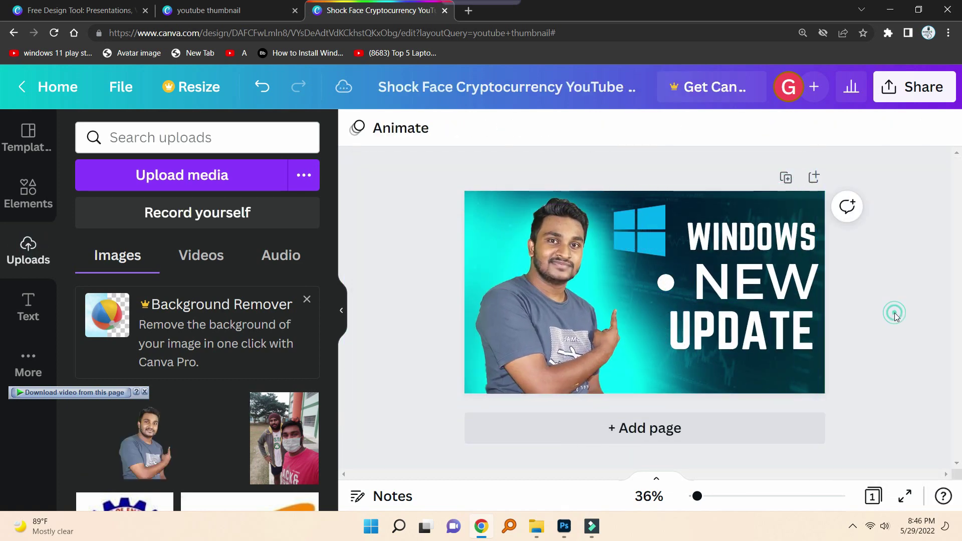
Move the WINDOWS, NEW and UPDATE lines slightly down and inward, and undo the accidental removal of the cutout photo.
{"action": "left_click", "coordinate": [736, 331]}
{"action": "left_click_drag", "start_coordinate": [736, 331], "coordinate": [621, 237]}
{"action": "left_click", "coordinate": [660, 295]}
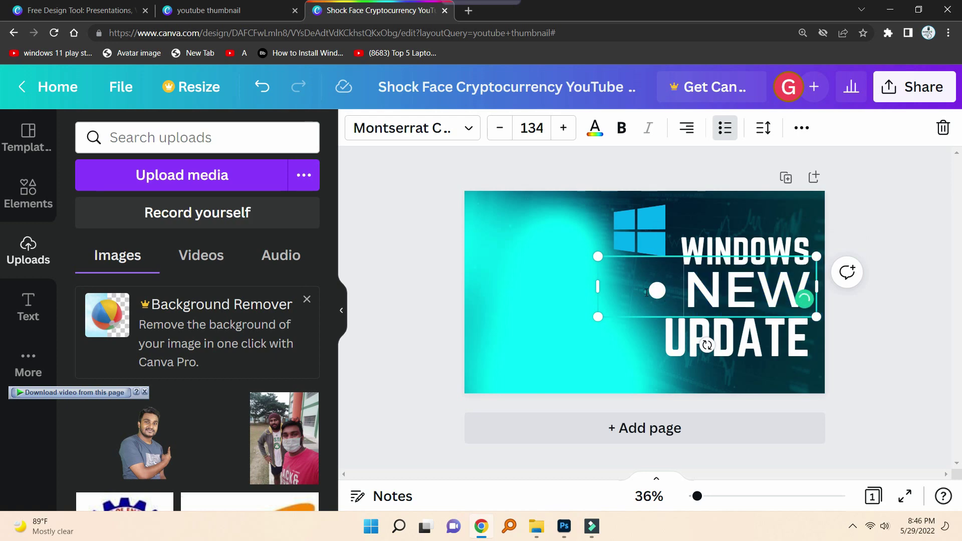
{"action": "key", "text": "ctrl+z"}
{"action": "key", "text": "ctrl+z"}
{"action": "key", "text": "ctrl+z"}
{"action": "left_click", "coordinate": [869, 373]}
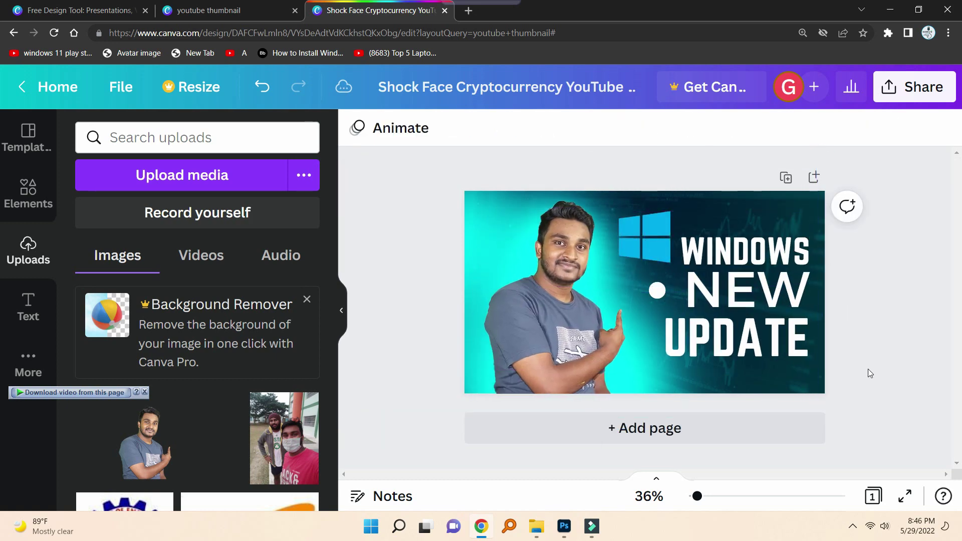
Shift the cutout photo slightly left and lower the Windows logo to sit beside the word WINDOWS.
{"action": "left_click", "coordinate": [550, 291]}
{"action": "left_click", "coordinate": [858, 272]}
{"action": "left_click_drag", "start_coordinate": [752, 300], "coordinate": [791, 265]}
{"action": "left_click", "coordinate": [909, 366]}
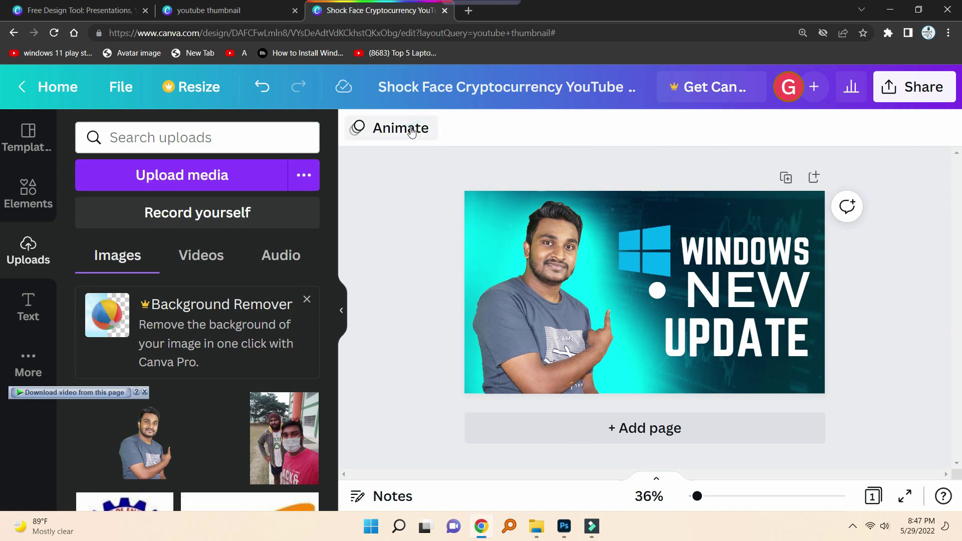
Try the Fun, Fade, Sleek and Party page animations, and apply Stomp to the thumbnail page.
{"action": "left_click", "coordinate": [411, 132]}
{"action": "left_click", "coordinate": [279, 262]}
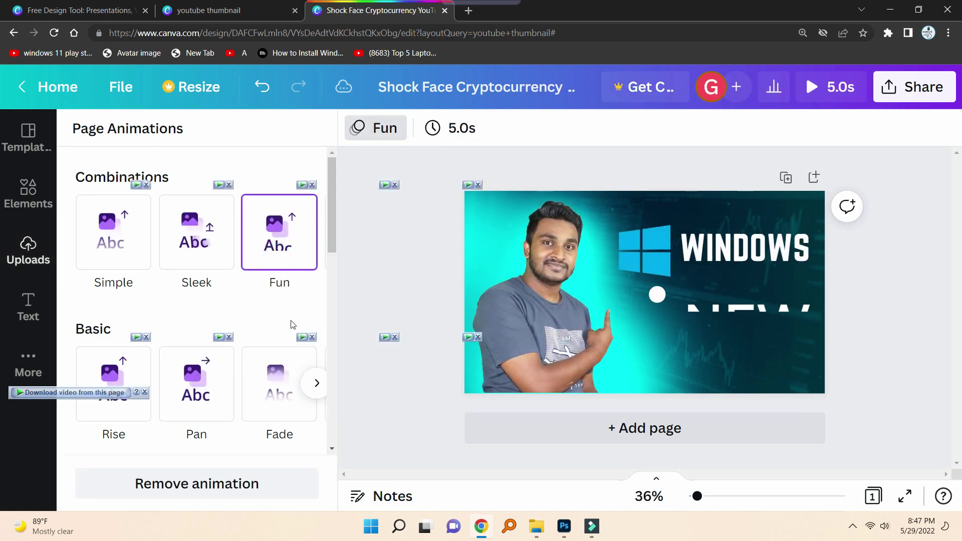
{"action": "left_click", "coordinate": [295, 408]}
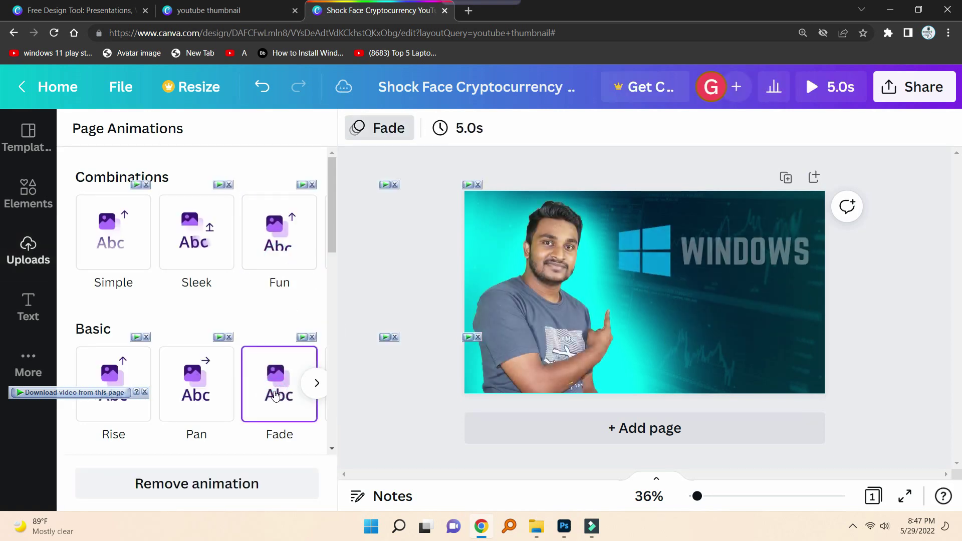
{"action": "left_click", "coordinate": [227, 243]}
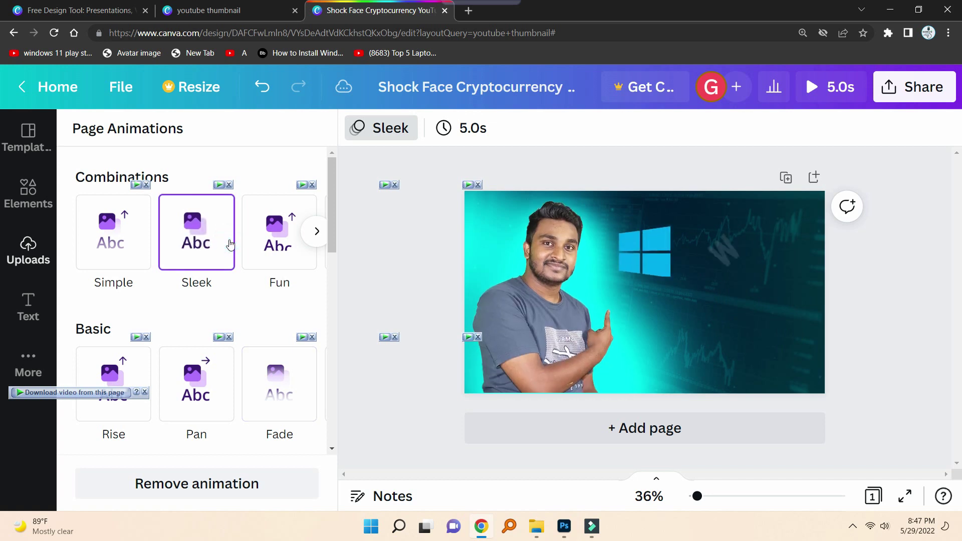
{"action": "scroll", "coordinate": [305, 246], "scroll_direction": "right", "scroll_amount": 3}
{"action": "scroll", "coordinate": [281, 231], "scroll_direction": "left", "scroll_amount": 2}
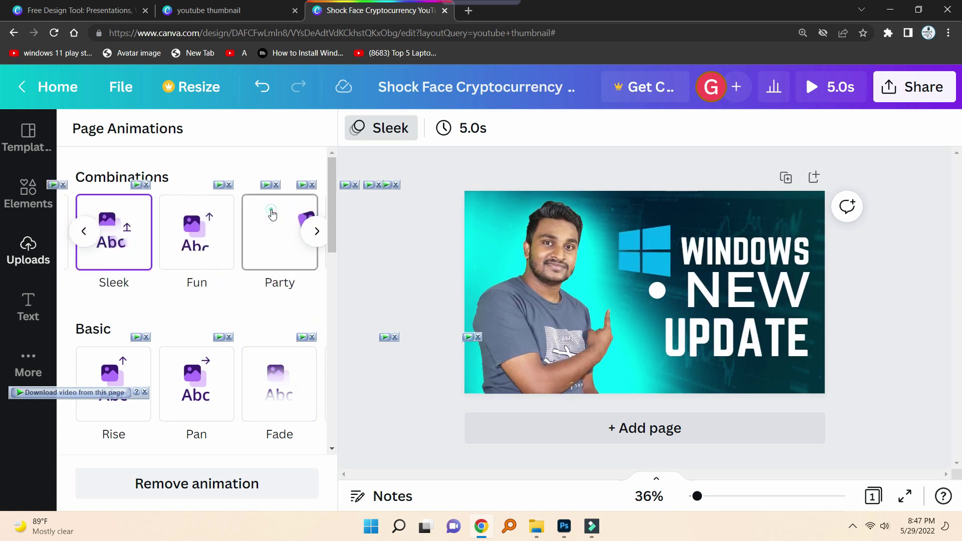
{"action": "left_click", "coordinate": [272, 214]}
{"action": "scroll", "coordinate": [269, 296], "scroll_direction": "down", "scroll_amount": 5}
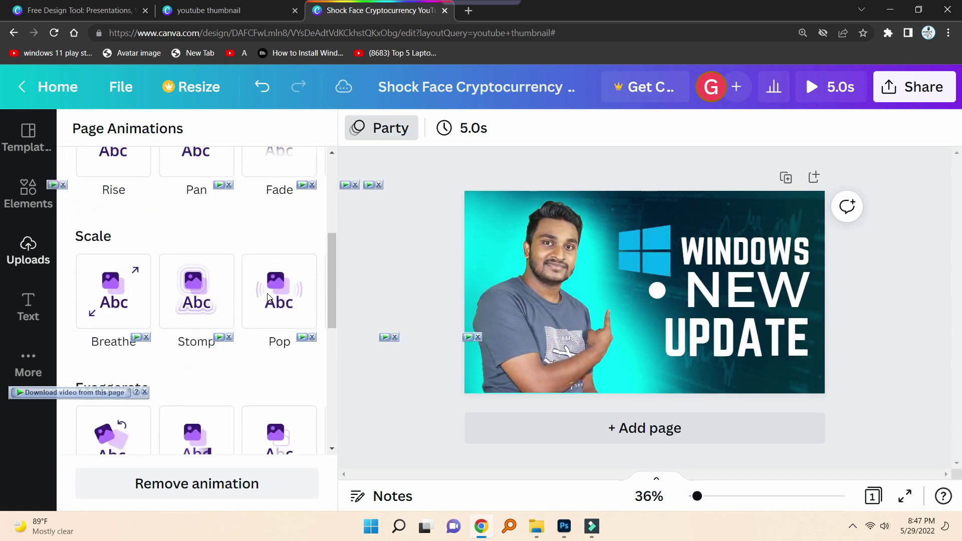
{"action": "left_click", "coordinate": [228, 306]}
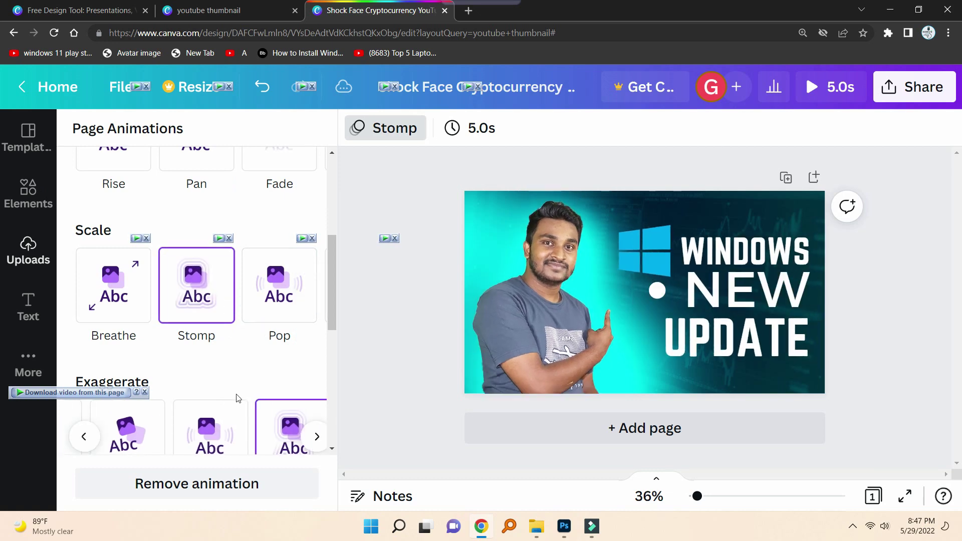
{"action": "left_click", "coordinate": [894, 145]}
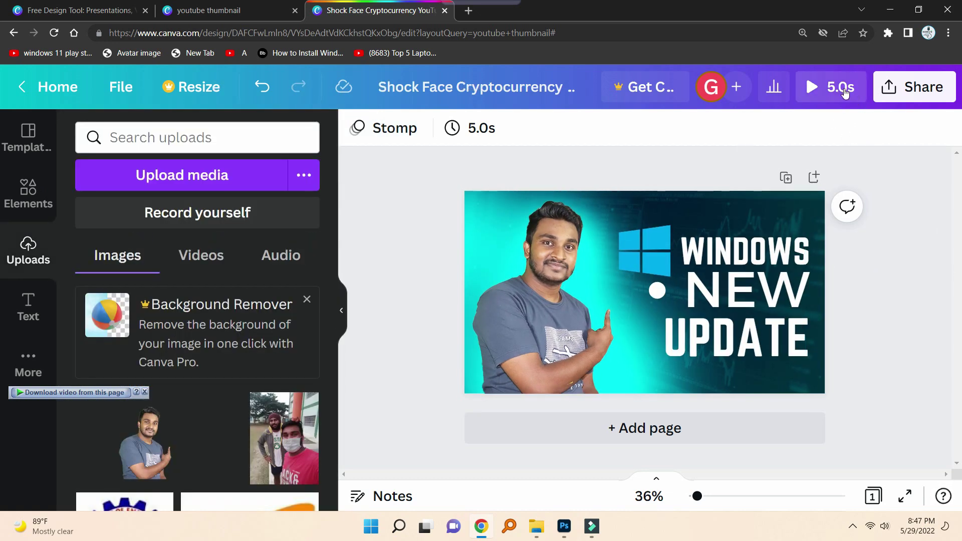
Play the full preview of the animated thumbnail twice and exit it.
{"action": "left_click", "coordinate": [817, 92]}
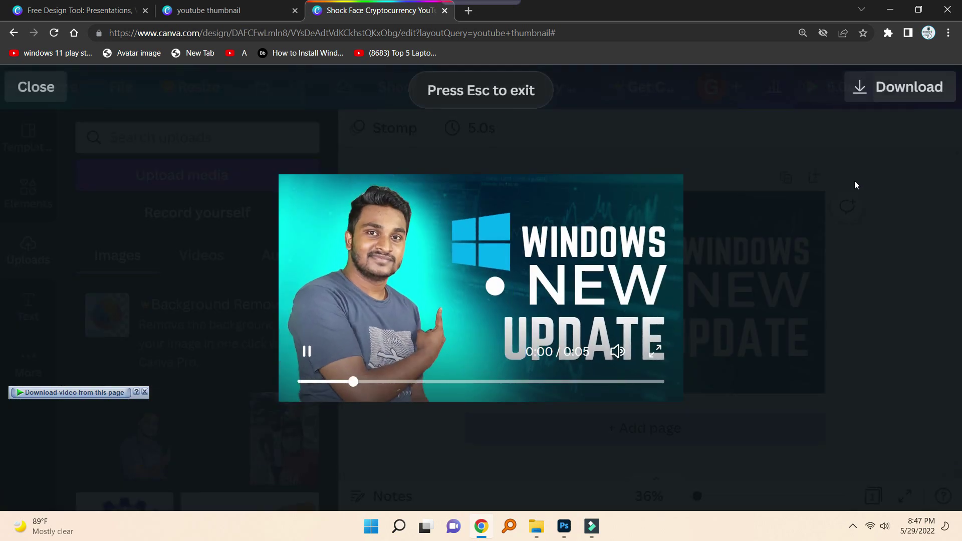
{"action": "key", "text": "Escape"}
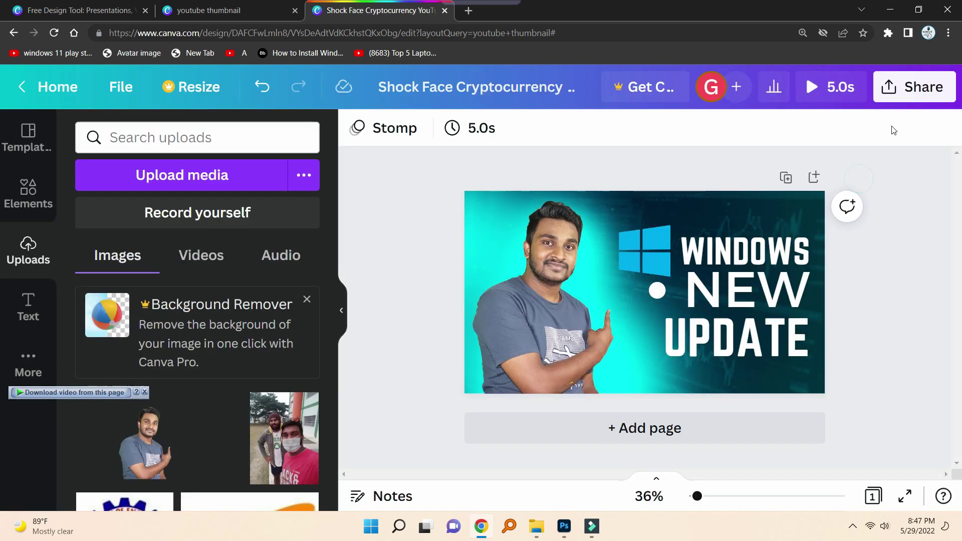
{"action": "left_click", "coordinate": [862, 91]}
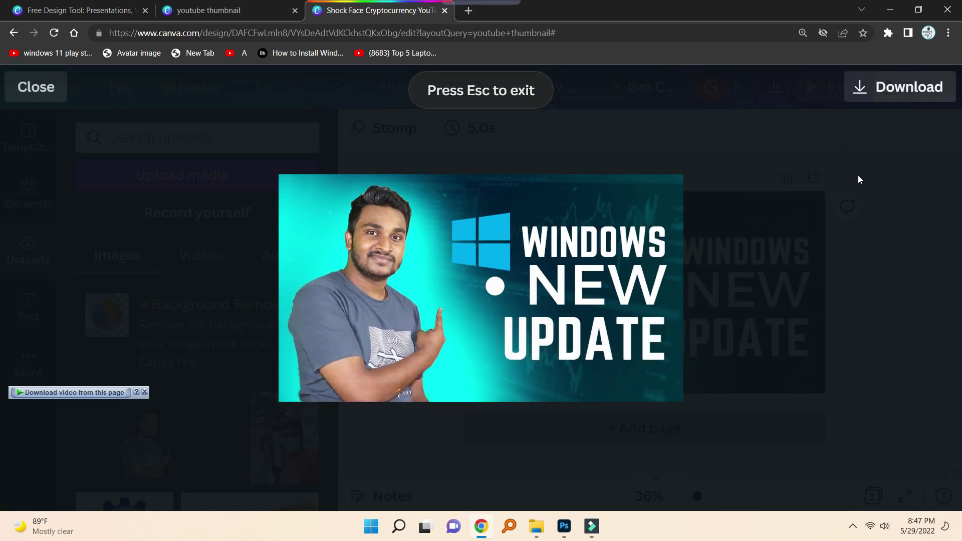
{"action": "key", "text": "Escape"}
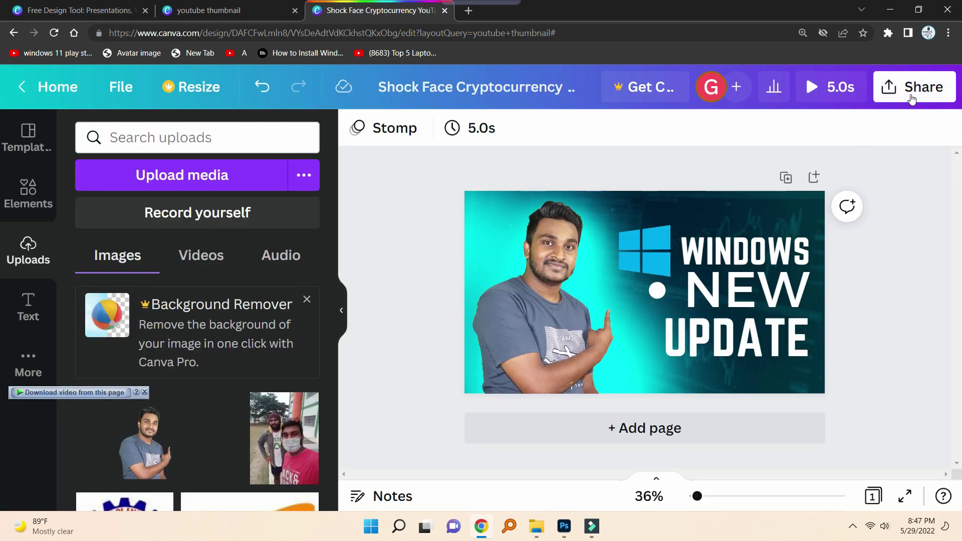
Download the thumbnail with the file type set to JPG.
{"action": "left_click", "coordinate": [911, 96]}
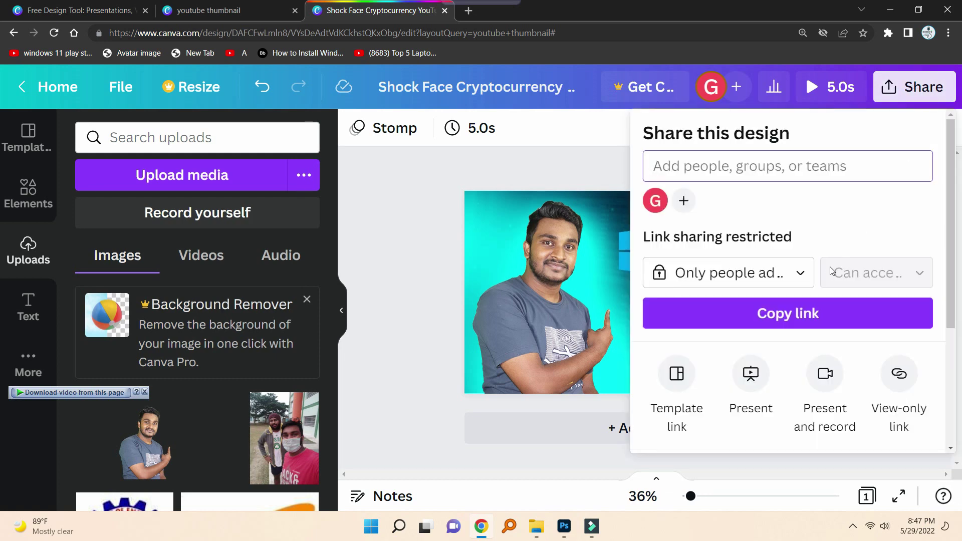
{"action": "scroll", "coordinate": [786, 345], "scroll_direction": "down", "scroll_amount": 4}
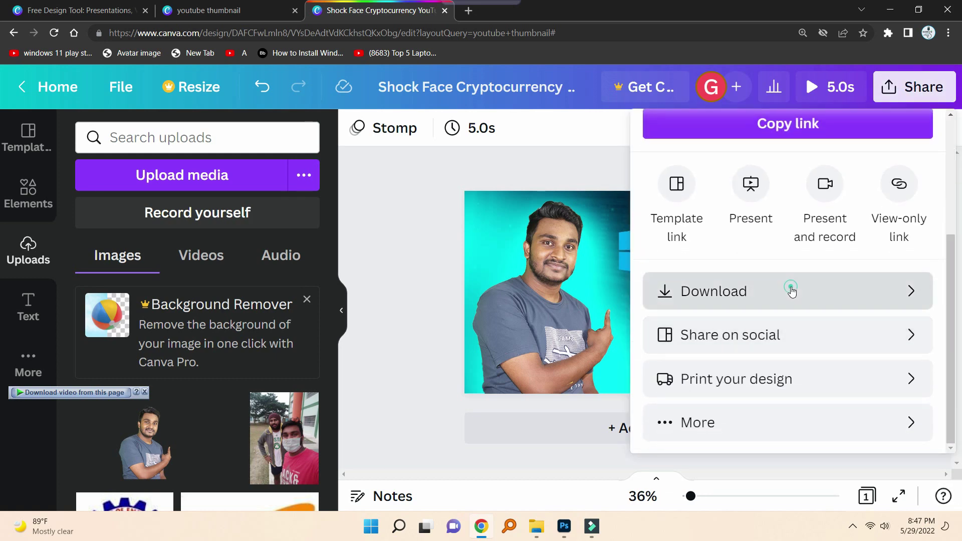
{"action": "left_click", "coordinate": [791, 292]}
{"action": "left_click", "coordinate": [794, 203]}
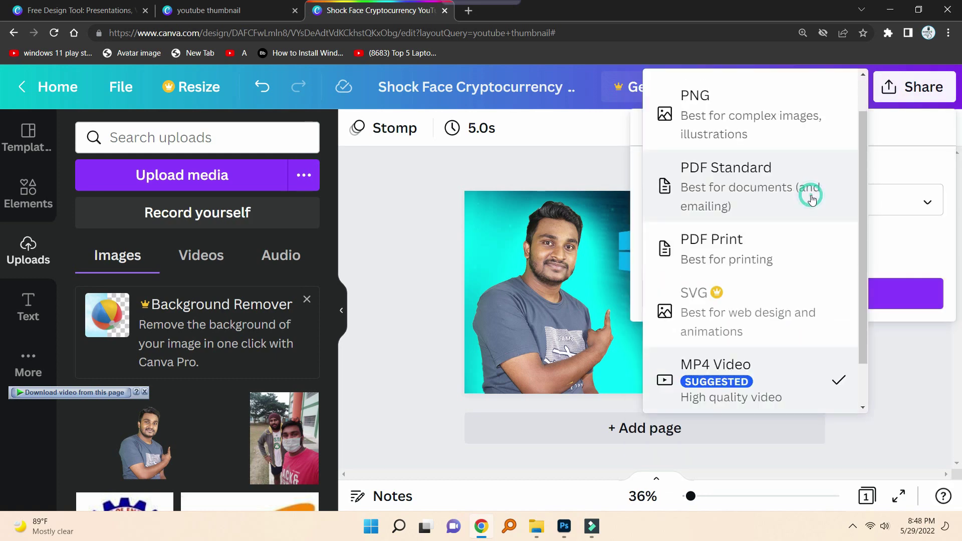
{"action": "scroll", "coordinate": [771, 250], "scroll_direction": "down", "scroll_amount": 2}
{"action": "scroll", "coordinate": [749, 330], "scroll_direction": "up", "scroll_amount": 2}
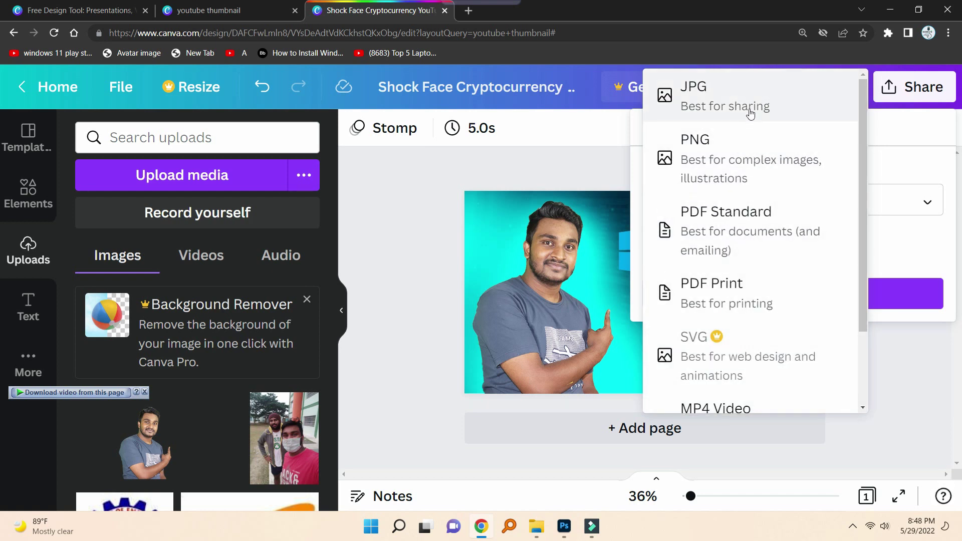
{"action": "left_click", "coordinate": [741, 103]}
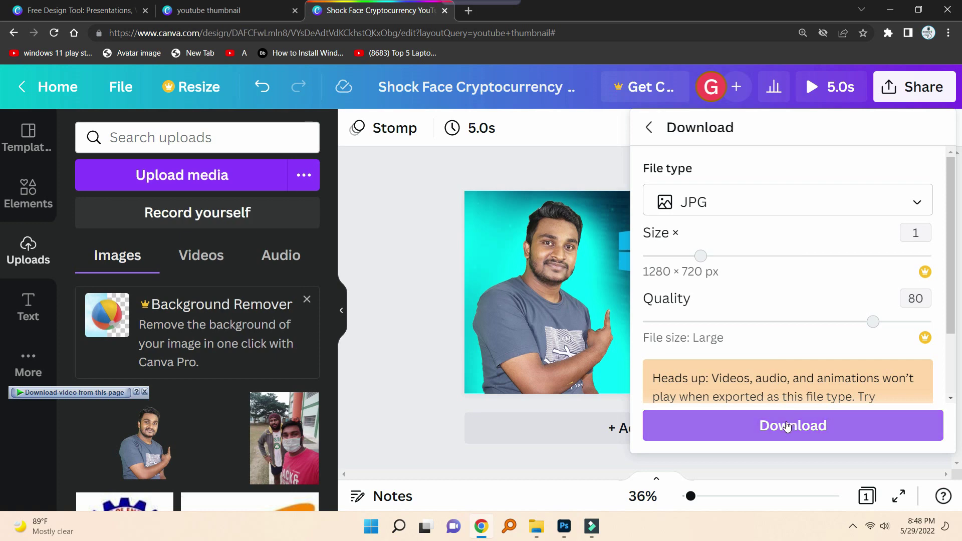
{"action": "left_click", "coordinate": [788, 422]}
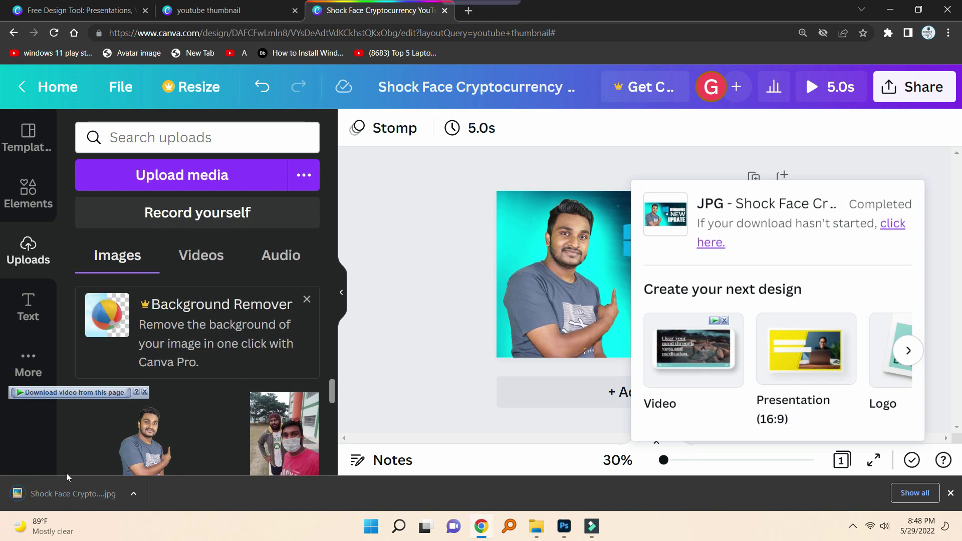
View the downloaded JPG from the browser and again from the Downloads folder, and return to the Canva design.
{"action": "left_click", "coordinate": [66, 492]}
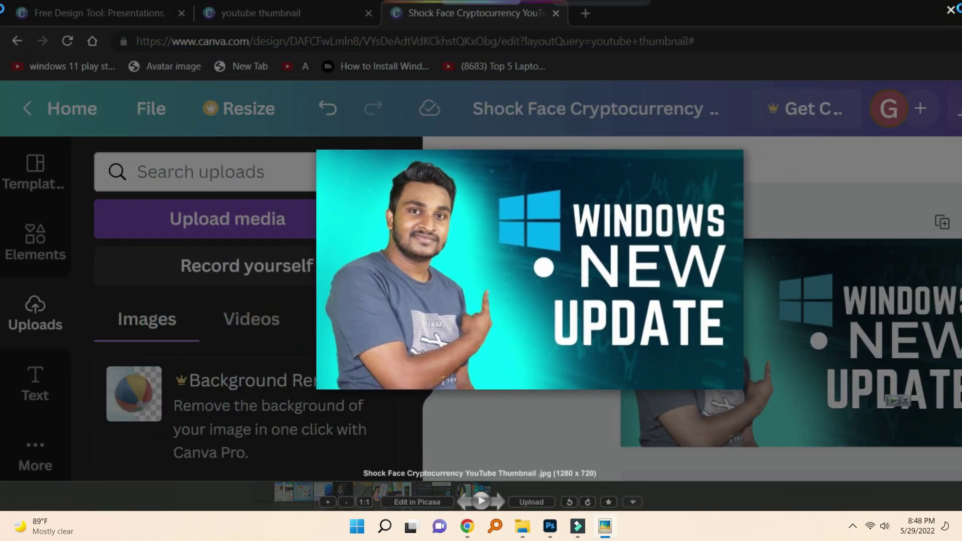
{"action": "left_click", "coordinate": [950, 9]}
{"action": "left_click", "coordinate": [889, 9]}
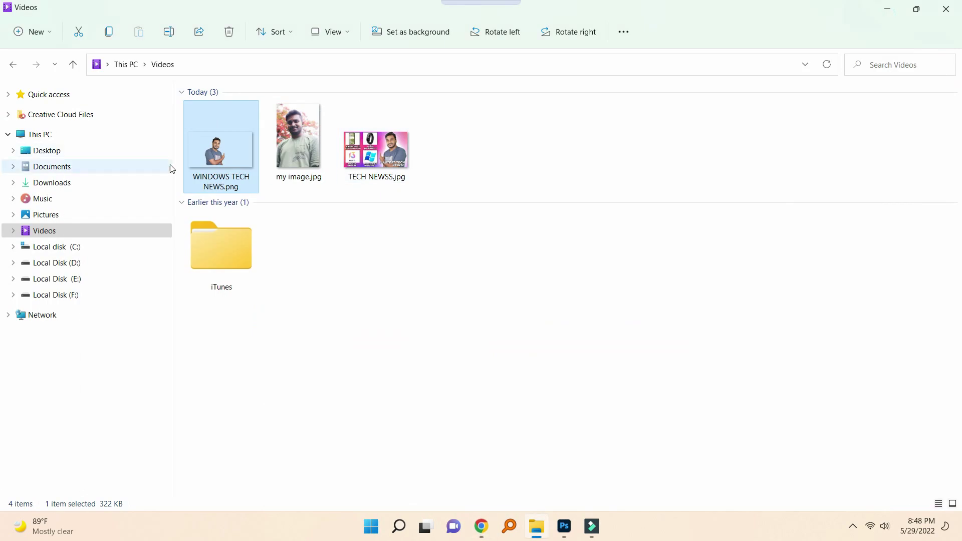
{"action": "left_click", "coordinate": [103, 182]}
{"action": "key", "text": "Return"}
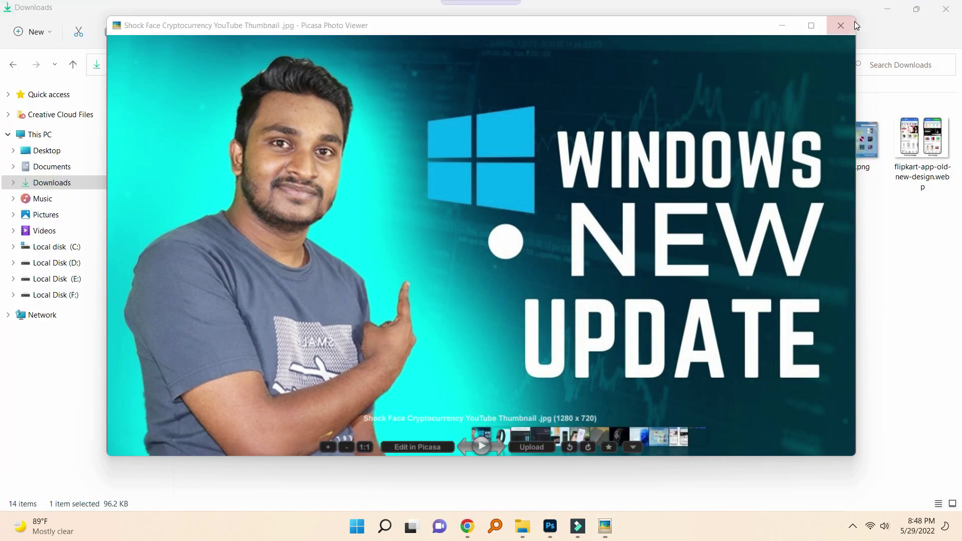
{"action": "left_click", "coordinate": [851, 25]}
{"action": "left_click", "coordinate": [887, 10]}
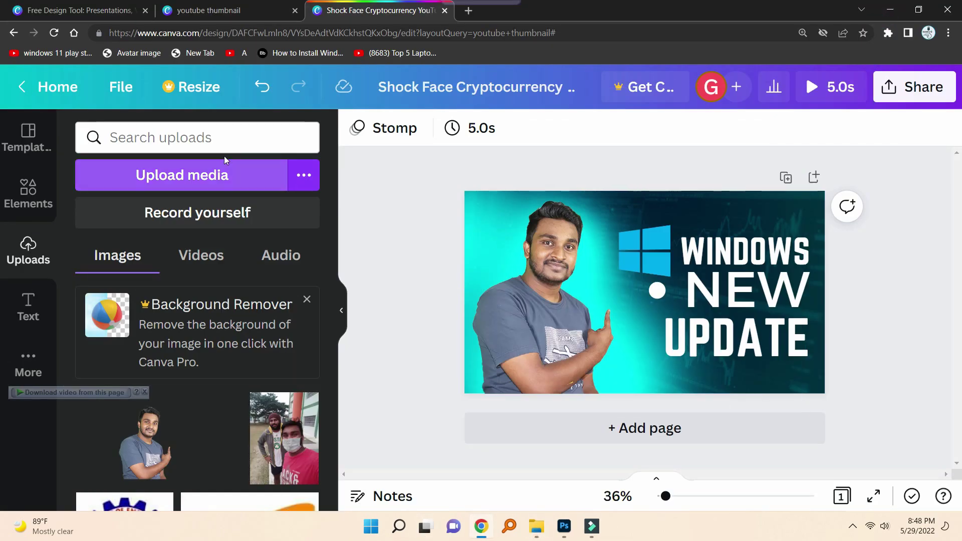
Return to the Canva home page and search the templates for happy birthday.
{"action": "left_click", "coordinate": [50, 87]}
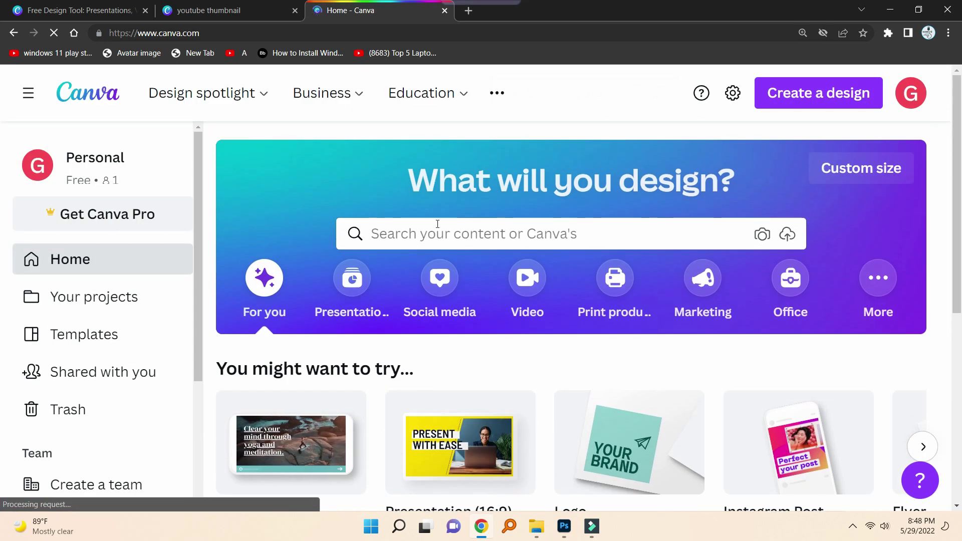
{"action": "left_click", "coordinate": [438, 224]}
{"action": "type", "text": "BI"}
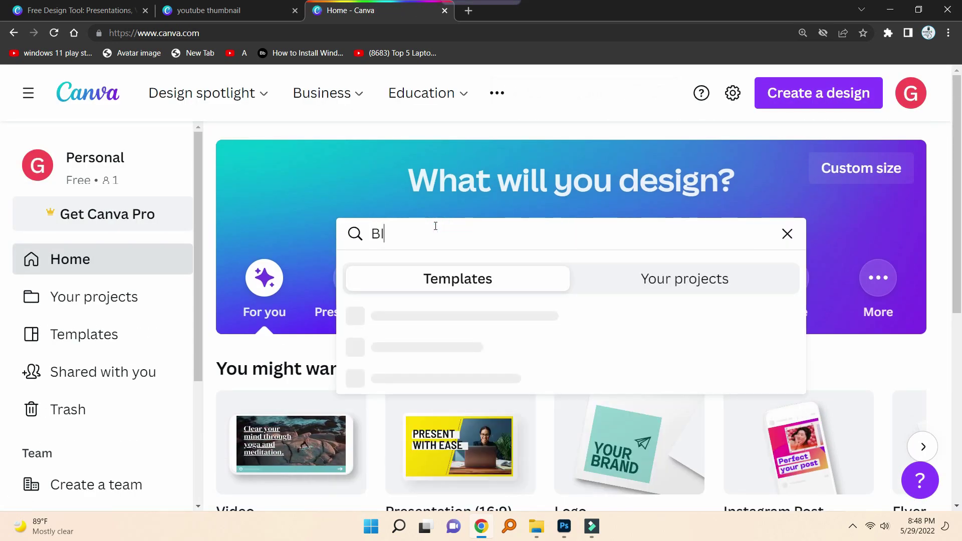
{"action": "type", "text": "THDA"}
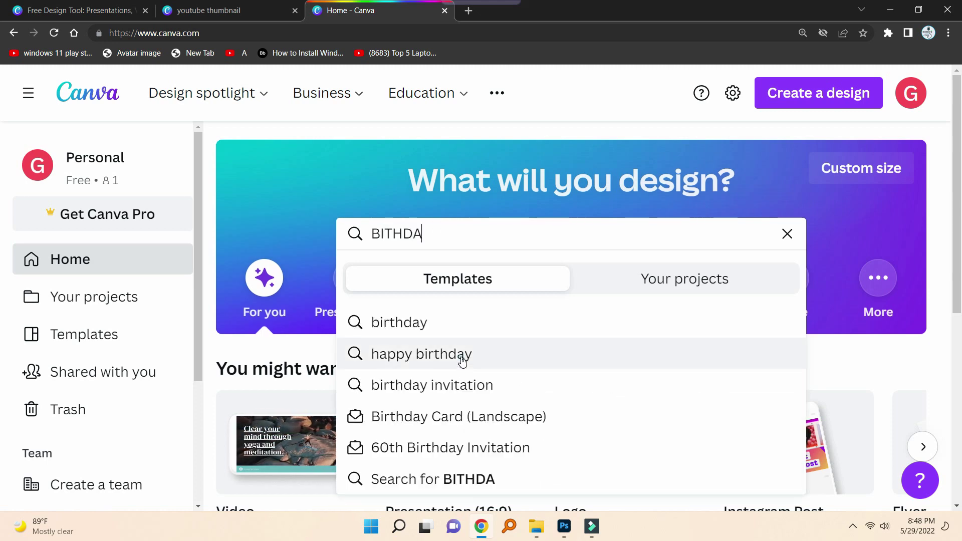
{"action": "left_click", "coordinate": [462, 356]}
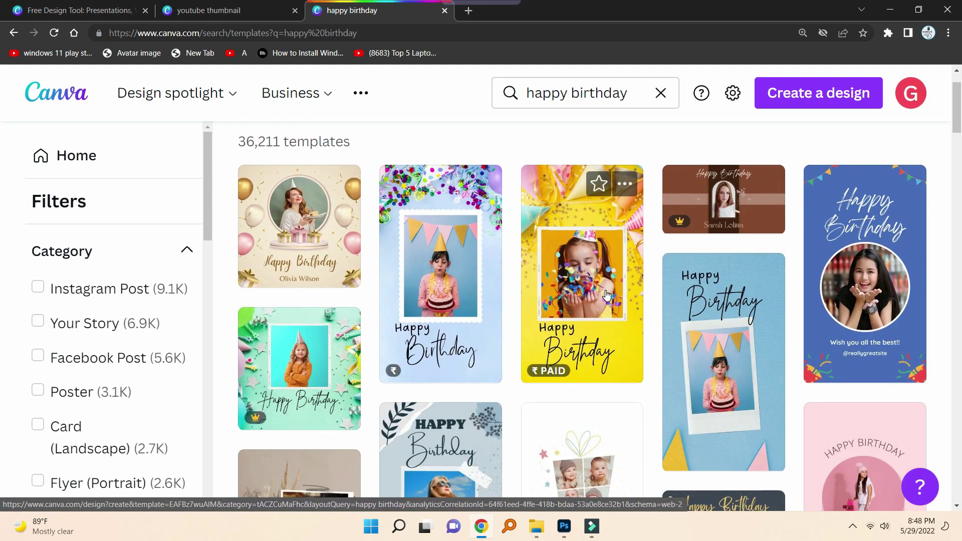
Browse the happy birthday templates and open the light-blue story design with the tilted polaroid photo and party triangles.
{"action": "scroll", "coordinate": [586, 275], "scroll_direction": "up", "scroll_amount": 1}
{"action": "scroll", "coordinate": [616, 271], "scroll_direction": "down", "scroll_amount": 5}
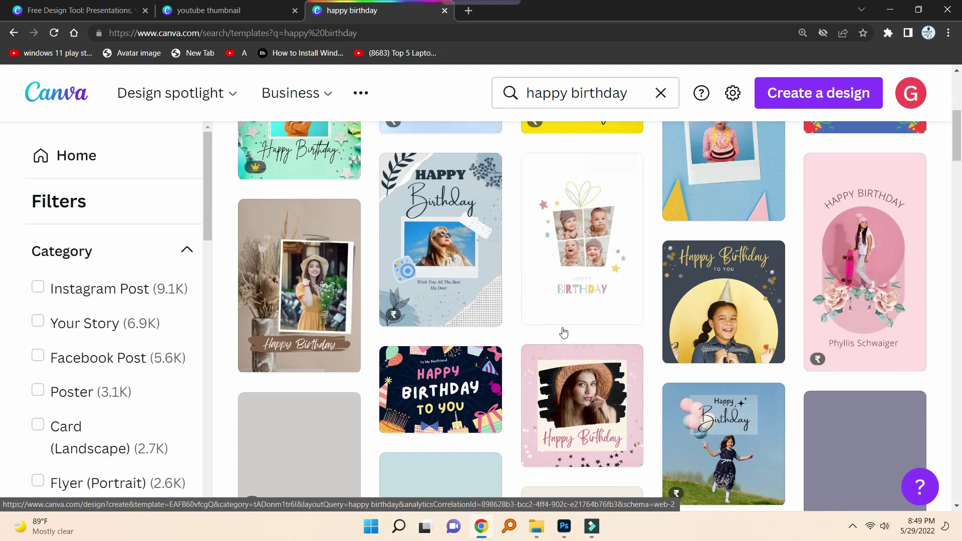
{"action": "scroll", "coordinate": [563, 333], "scroll_direction": "up", "scroll_amount": 5}
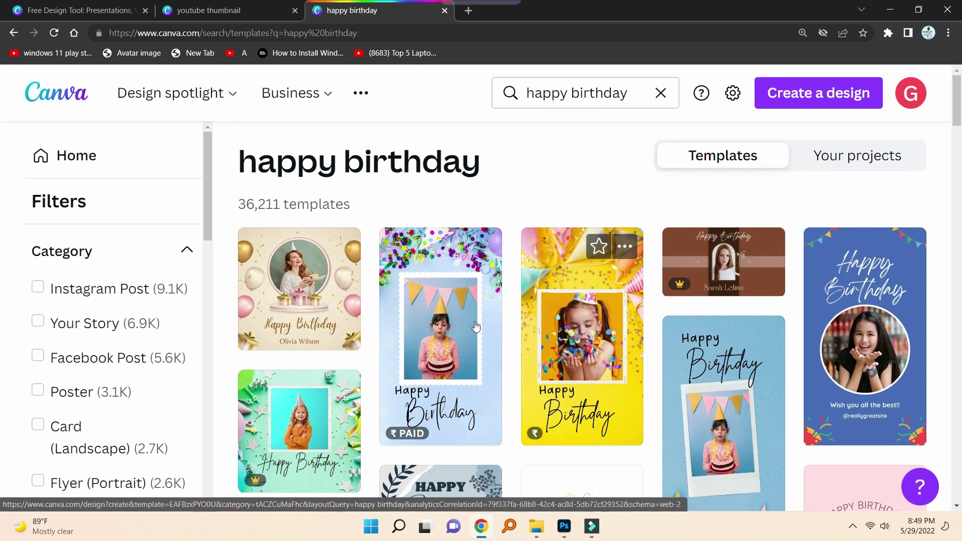
{"action": "left_click", "coordinate": [297, 290]}
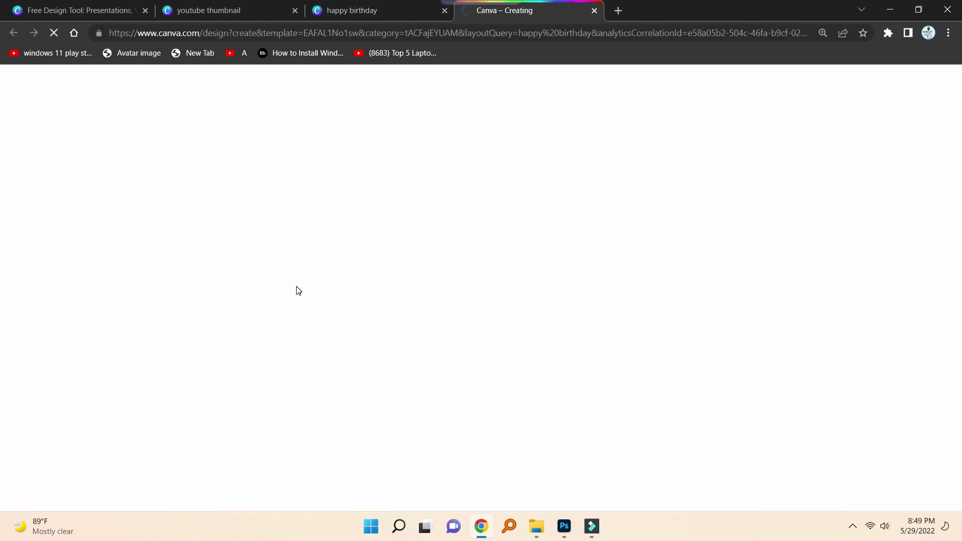
{"action": "key", "text": "ctrl+w"}
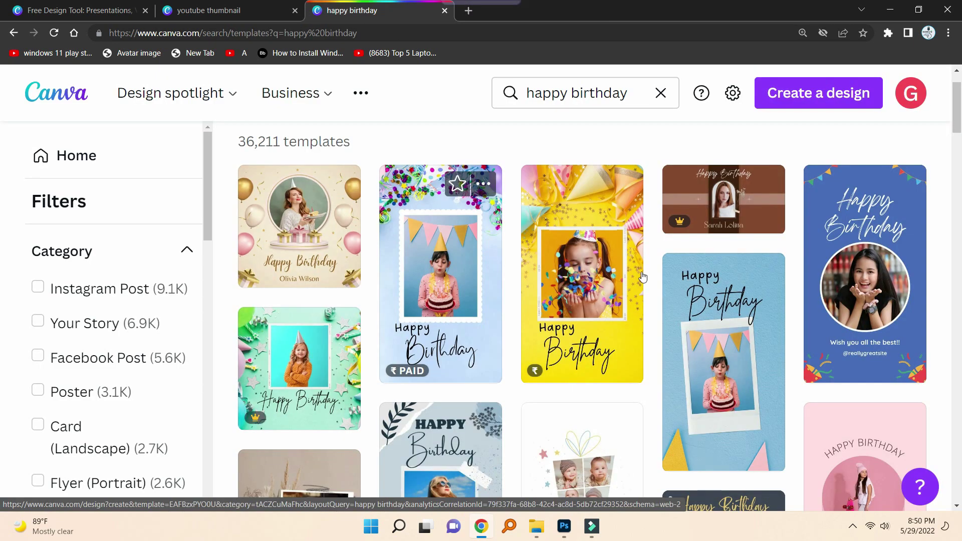
{"action": "scroll", "coordinate": [723, 301], "scroll_direction": "down", "scroll_amount": 3}
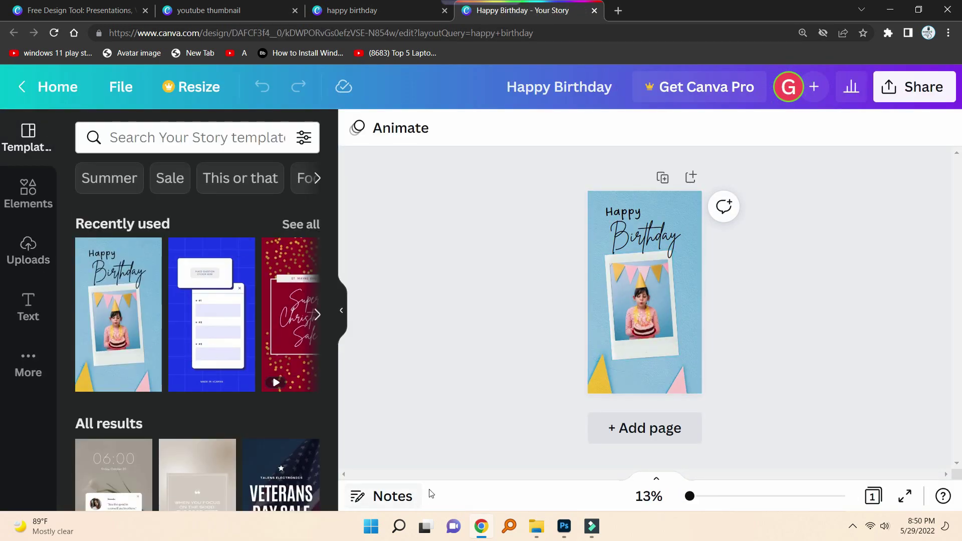
Replace the child's photo in the polaroid frame with the uploaded portrait my image.jpg and check the result up close.
{"action": "left_click", "coordinate": [48, 259]}
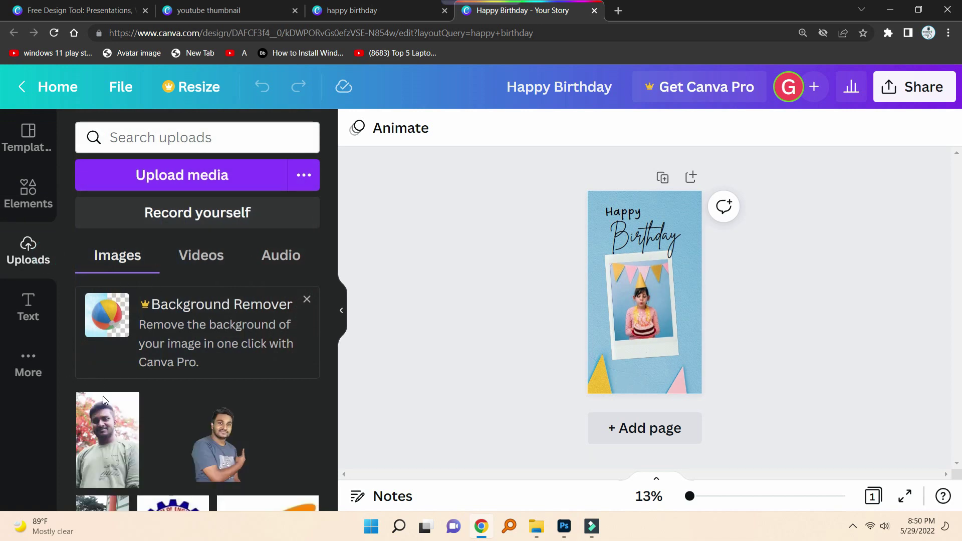
{"action": "left_click", "coordinate": [546, 536]}
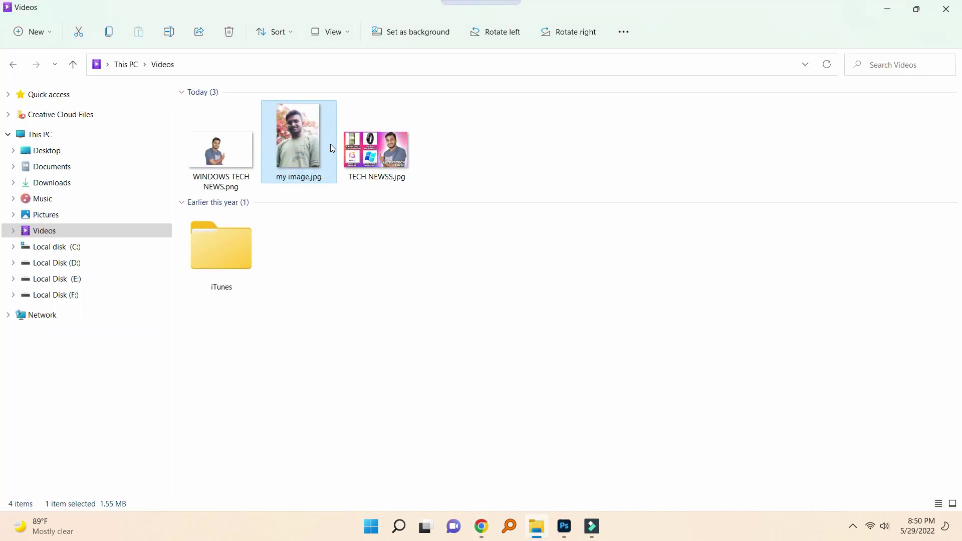
{"action": "left_click", "coordinate": [899, 15]}
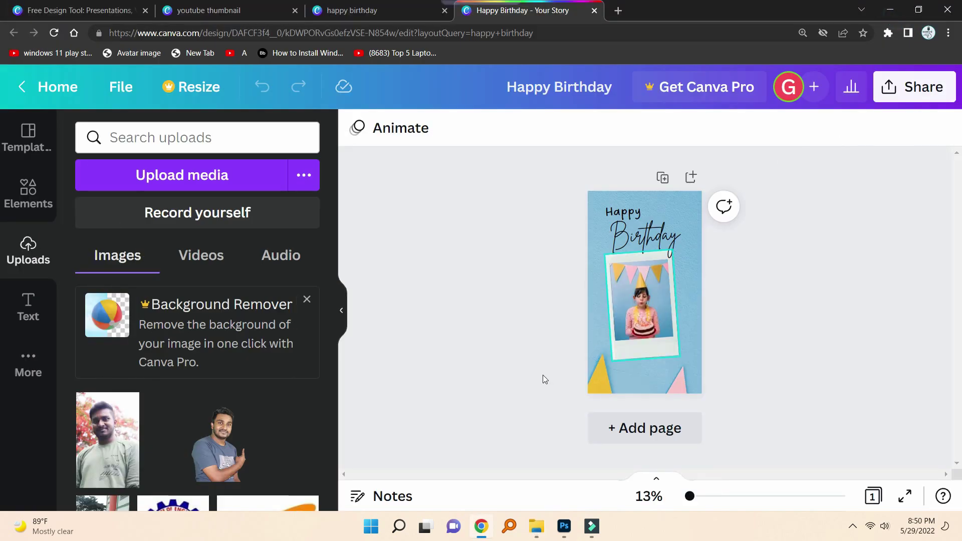
{"action": "left_click", "coordinate": [92, 444]}
{"action": "left_click_drag", "start_coordinate": [658, 277], "coordinate": [640, 311]}
{"action": "left_click", "coordinate": [819, 291]}
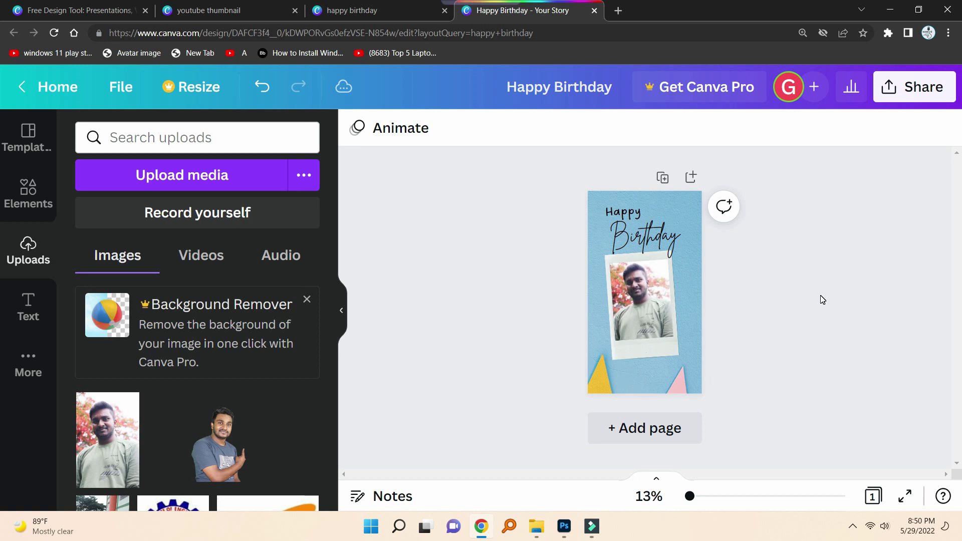
{"action": "scroll", "coordinate": [821, 299], "scroll_direction": "up", "scroll_amount": 3}
{"action": "scroll", "coordinate": [821, 300], "scroll_direction": "down", "scroll_amount": 2}
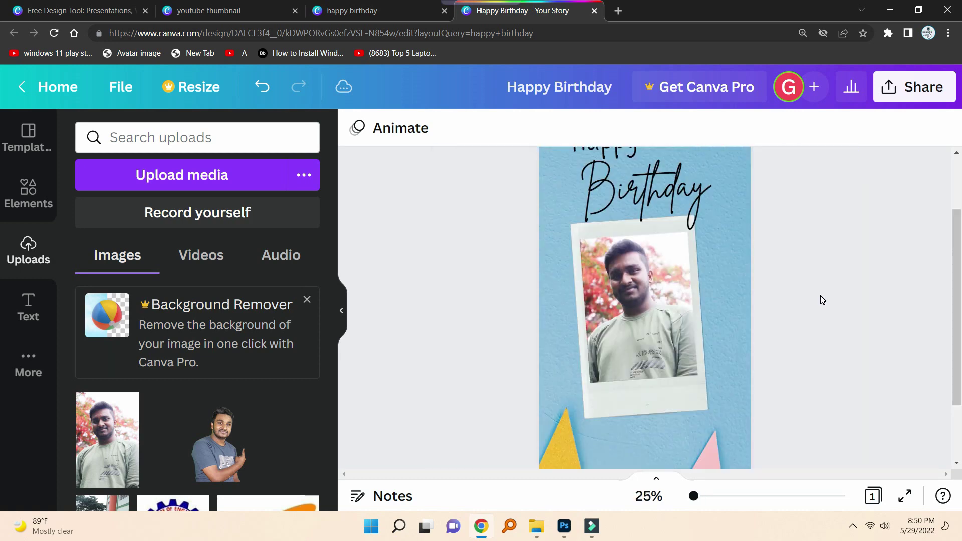
{"action": "scroll", "coordinate": [822, 300], "scroll_direction": "down", "scroll_amount": 2}
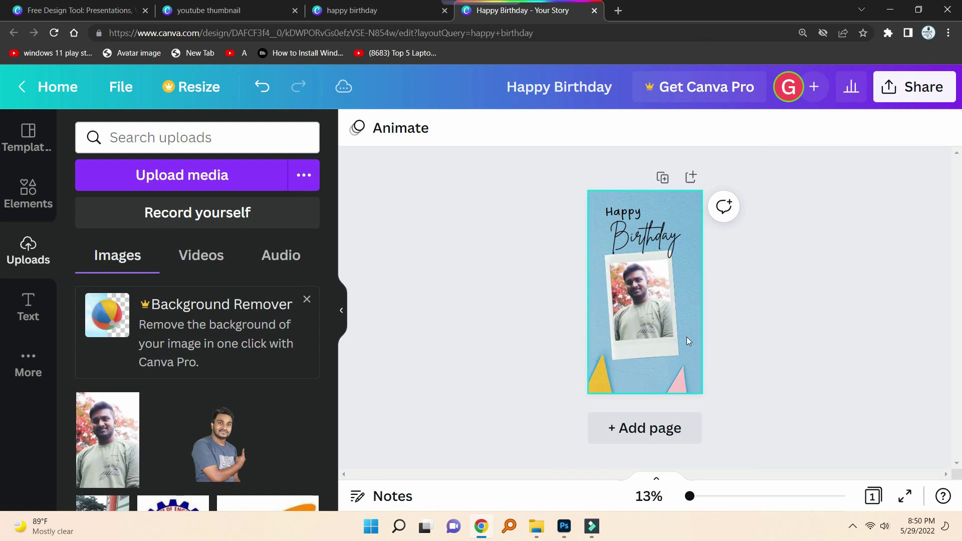
Try overwriting the Birthday heading with dummy text and undo the typing.
{"action": "double_click", "coordinate": [652, 229]}
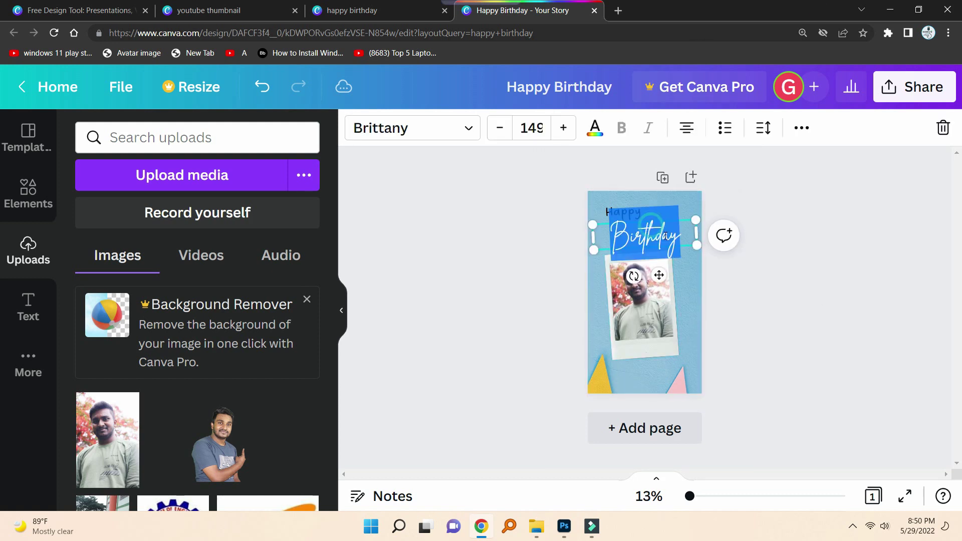
{"action": "left_click", "coordinate": [712, 287]}
{"action": "left_click", "coordinate": [662, 241]}
{"action": "left_click", "coordinate": [749, 254]}
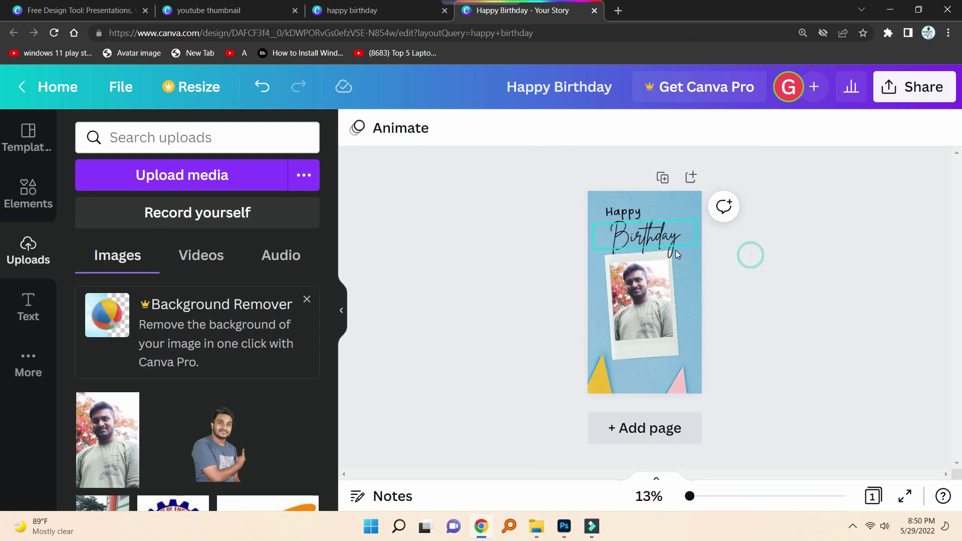
{"action": "left_click", "coordinate": [676, 246]}
{"action": "left_click", "coordinate": [731, 312]}
{"action": "left_click", "coordinate": [669, 251]}
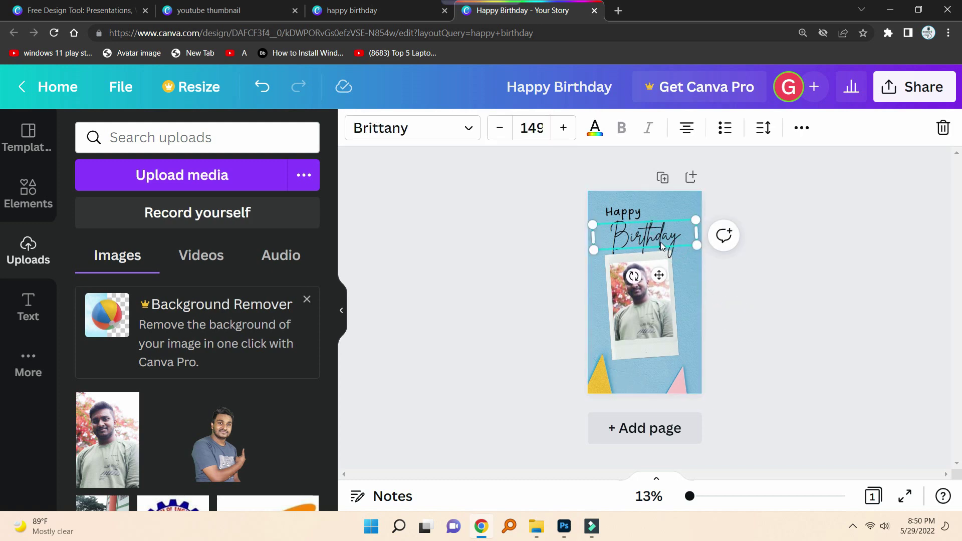
{"action": "double_click", "coordinate": [662, 243]}
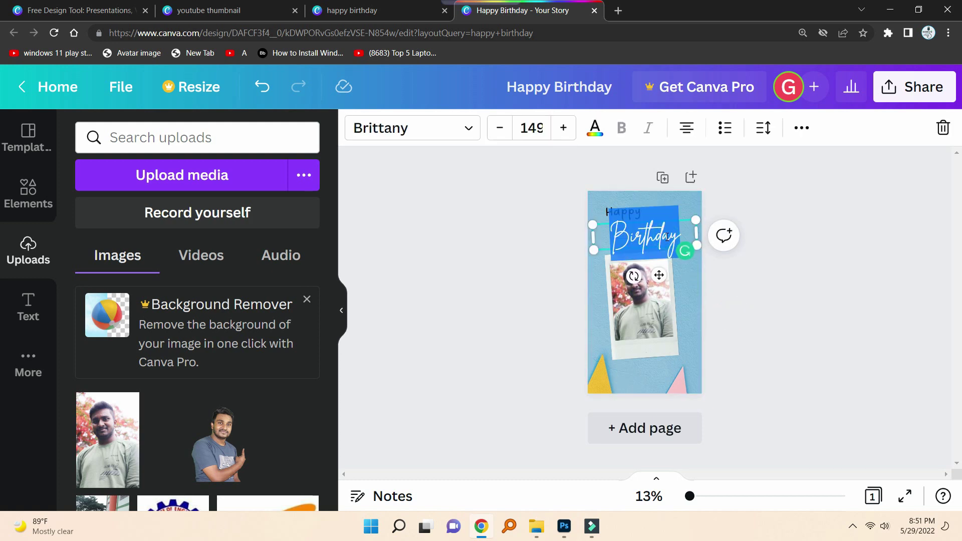
{"action": "type", "text": "GNCGCGCJCG"}
{"action": "key", "text": "ctrl+z"}
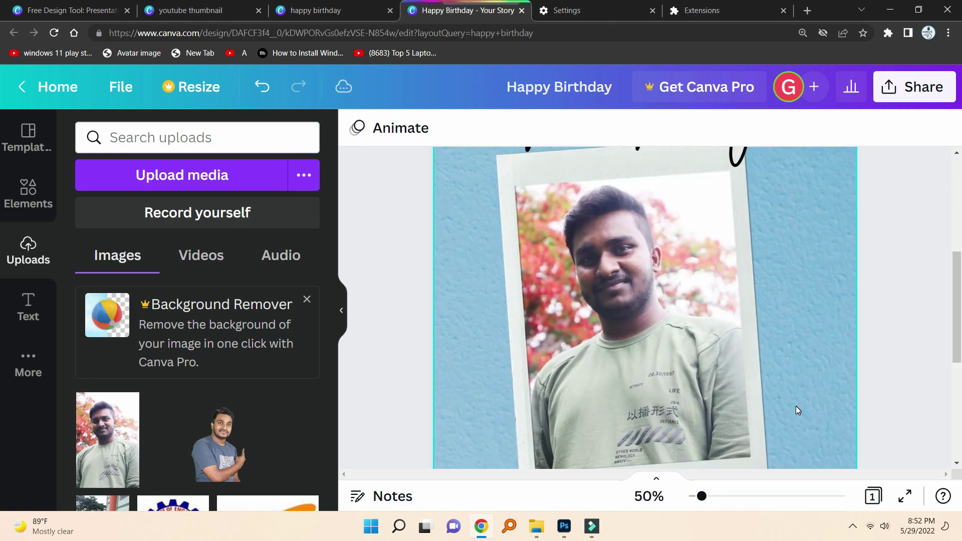
Apply the Photo Rise page animation to the birthday design, play its full preview and exit it.
{"action": "scroll", "coordinate": [796, 405], "scroll_direction": "down", "scroll_amount": 5}
{"action": "scroll", "coordinate": [815, 401], "scroll_direction": "up", "scroll_amount": 8}
{"action": "scroll", "coordinate": [800, 399], "scroll_direction": "up", "scroll_amount": 3}
{"action": "scroll", "coordinate": [702, 384], "scroll_direction": "down", "scroll_amount": 8}
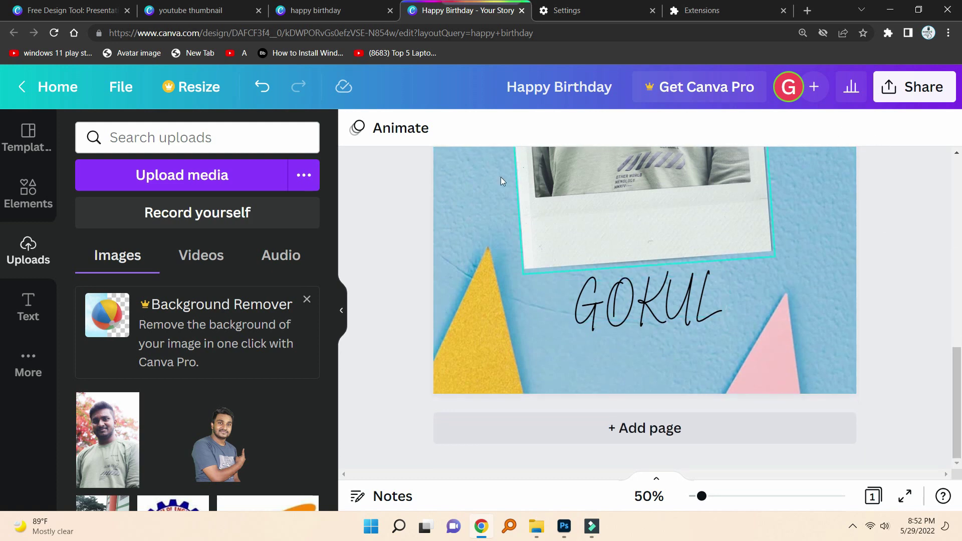
{"action": "left_click", "coordinate": [407, 134]}
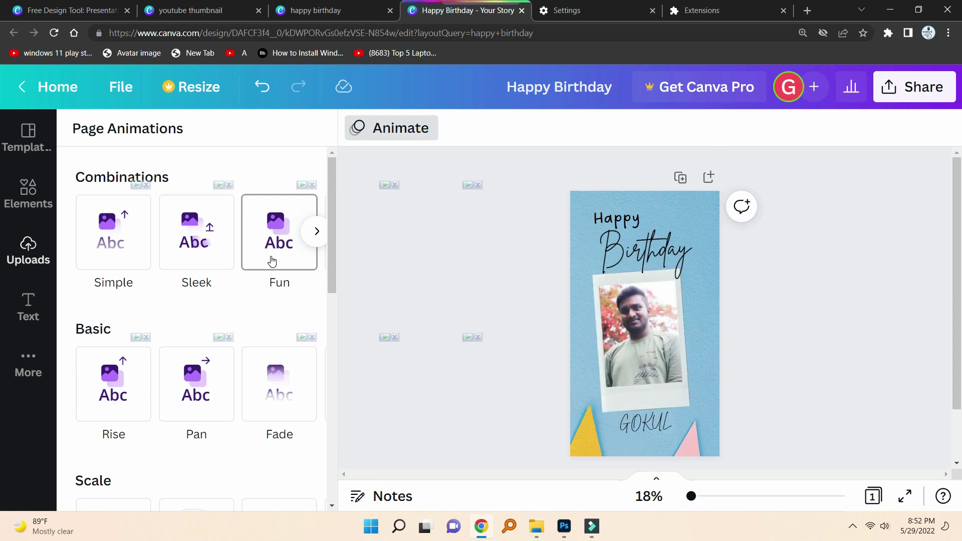
{"action": "scroll", "coordinate": [225, 324], "scroll_direction": "down", "scroll_amount": 3}
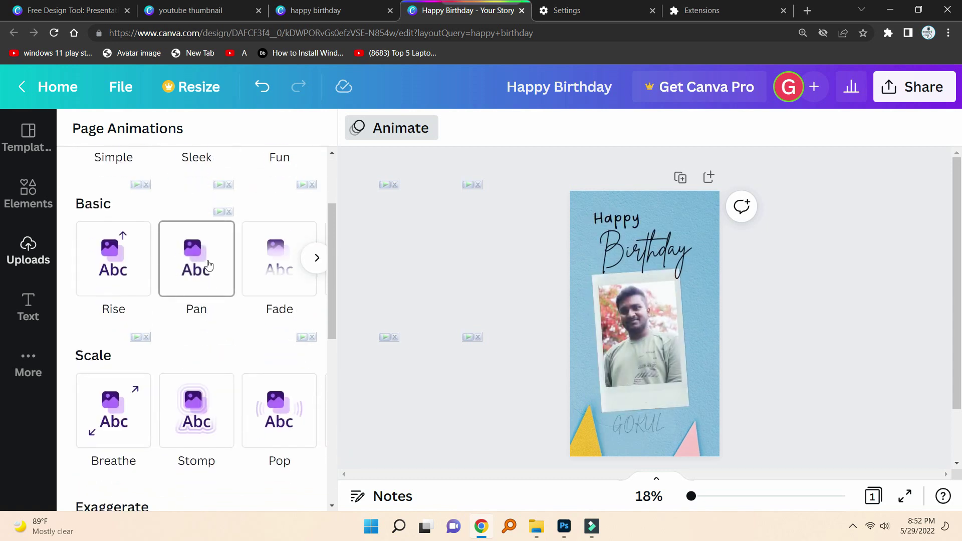
{"action": "scroll", "coordinate": [250, 325], "scroll_direction": "down", "scroll_amount": 3}
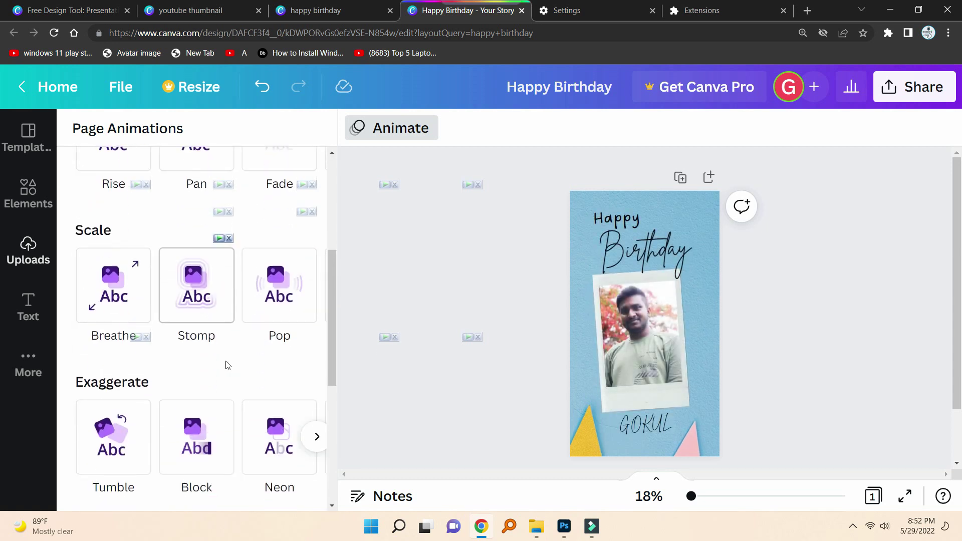
{"action": "scroll", "coordinate": [214, 296], "scroll_direction": "down", "scroll_amount": 4}
{"action": "left_click", "coordinate": [203, 398]}
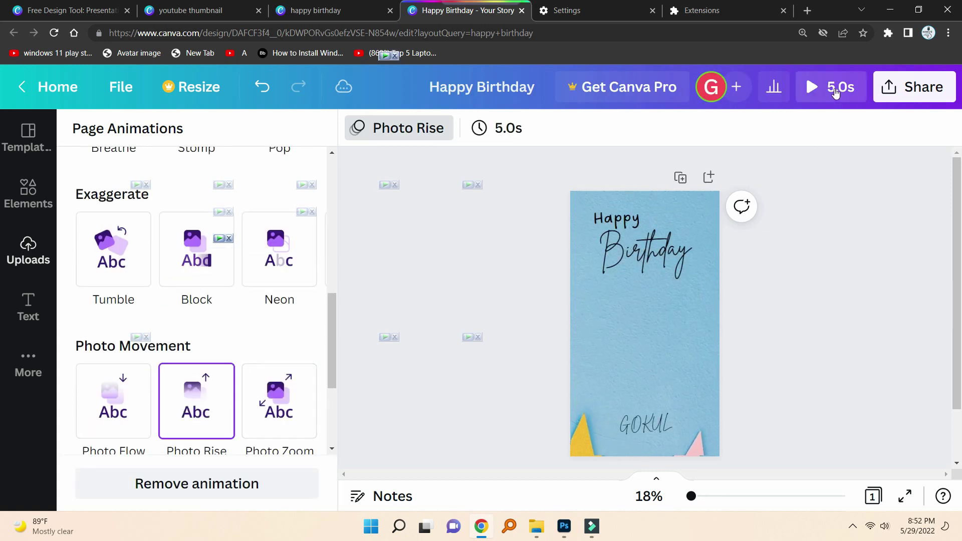
{"action": "left_click", "coordinate": [816, 88]}
{"action": "key", "text": "Escape"}
Download the animated birthday design with the file type set to MP4 Video.
{"action": "left_click", "coordinate": [913, 87]}
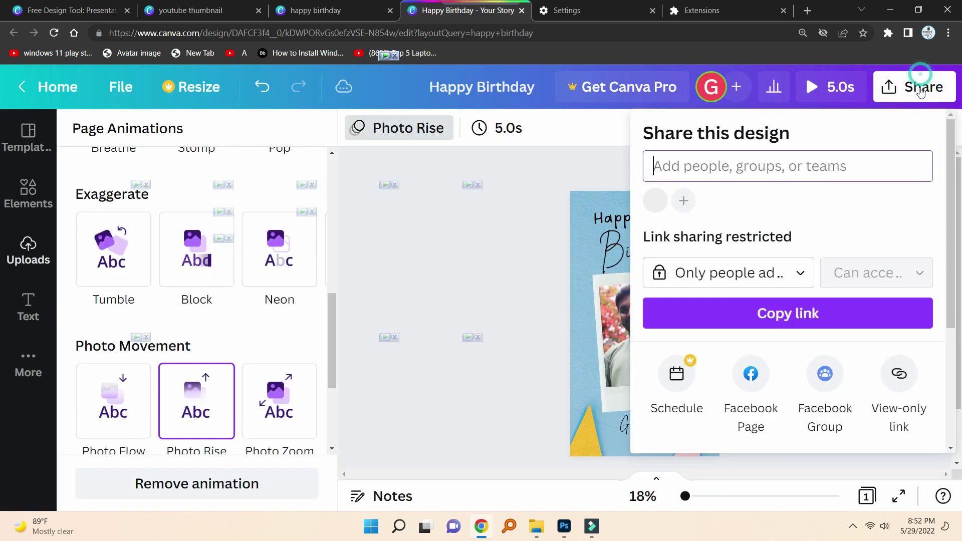
{"action": "scroll", "coordinate": [782, 275], "scroll_direction": "down", "scroll_amount": 4}
{"action": "left_click", "coordinate": [782, 290]}
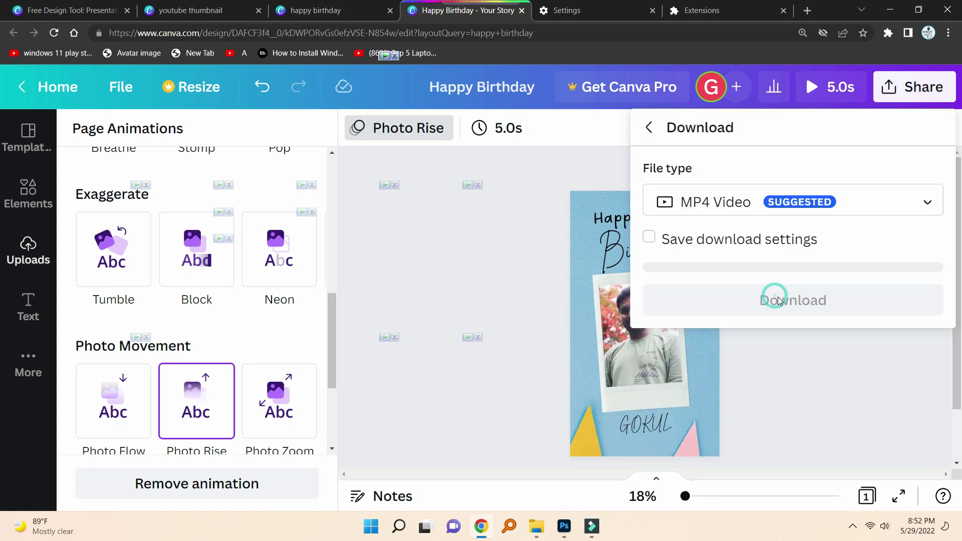
{"action": "left_click", "coordinate": [780, 205]}
{"action": "left_click", "coordinate": [784, 373]}
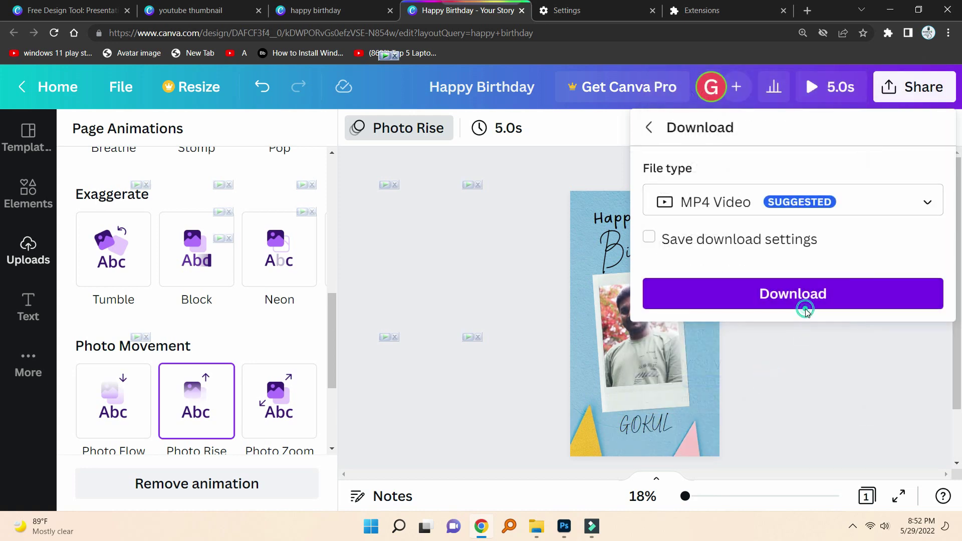
{"action": "left_click", "coordinate": [801, 301]}
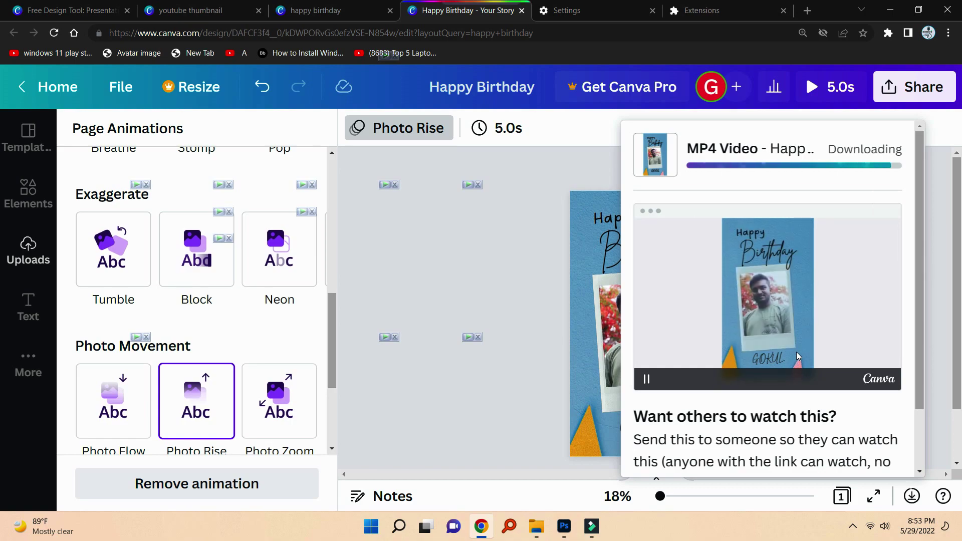
View the recent designs on the Canva home page in another browser tab and return to the birthday design.
{"action": "left_click", "coordinate": [190, 10]}
{"action": "left_click", "coordinate": [13, 33]}
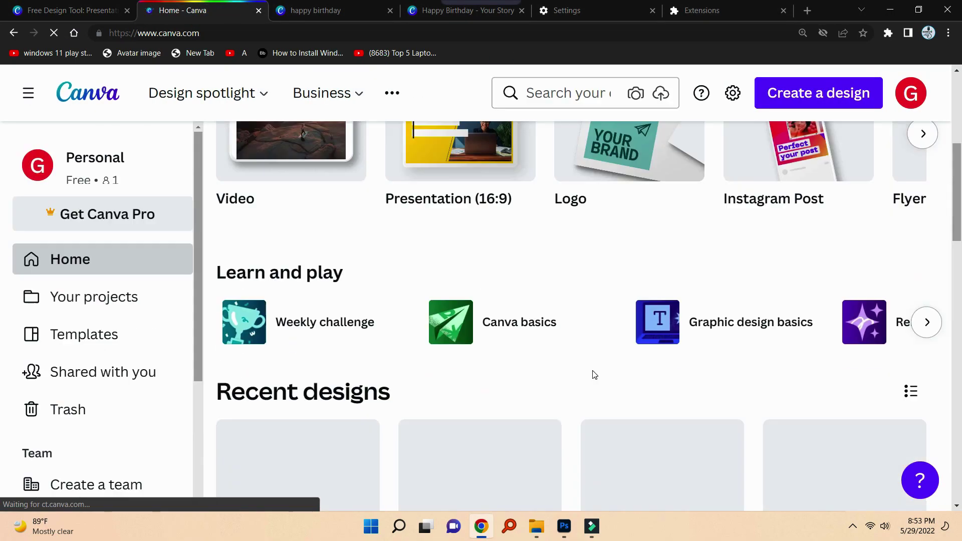
{"action": "left_click", "coordinate": [466, 10]}
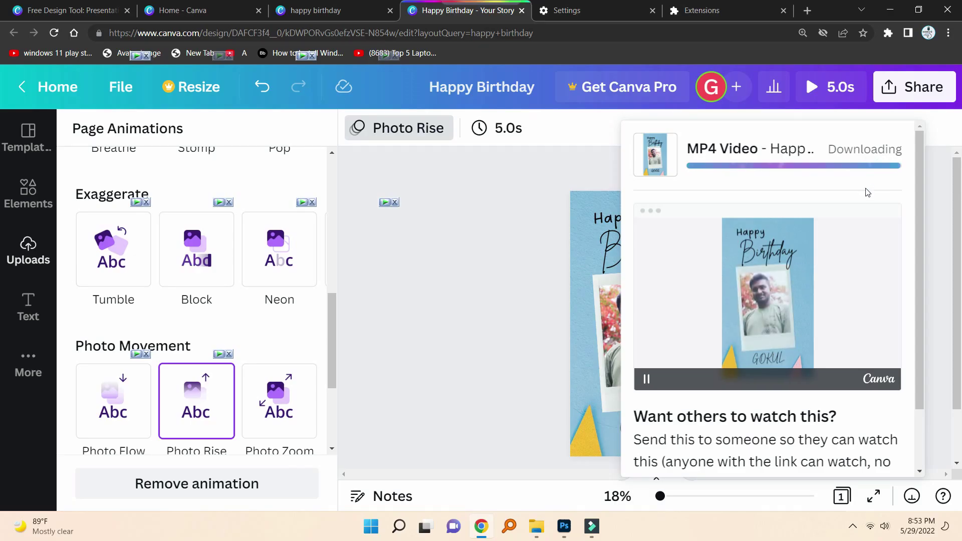
Start saving Happy Birthday.mp4 in the download manager and play the file from the Video folder in Downloads with VLC.
{"action": "left_click", "coordinate": [474, 315]}
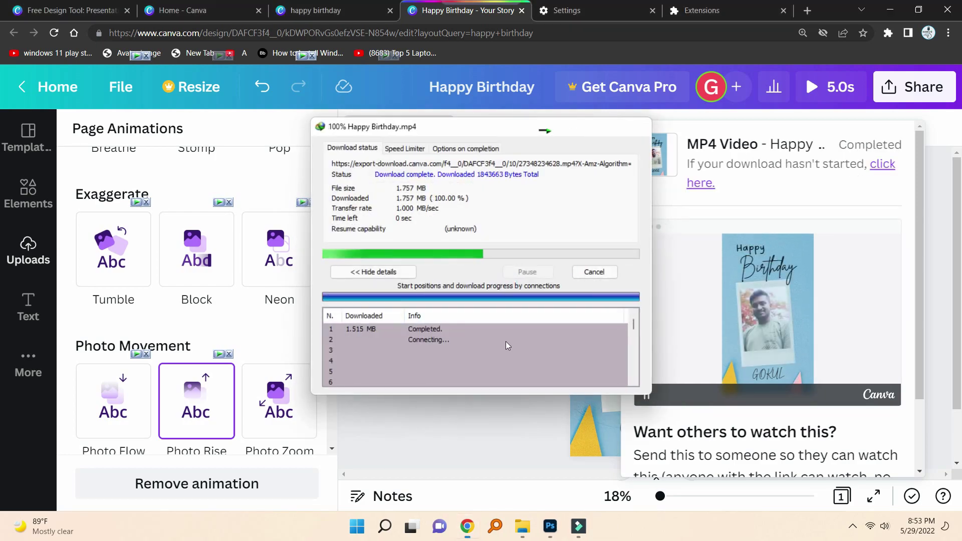
{"action": "left_click", "coordinate": [537, 526]}
{"action": "left_click", "coordinate": [82, 184]}
{"action": "double_click", "coordinate": [357, 239]}
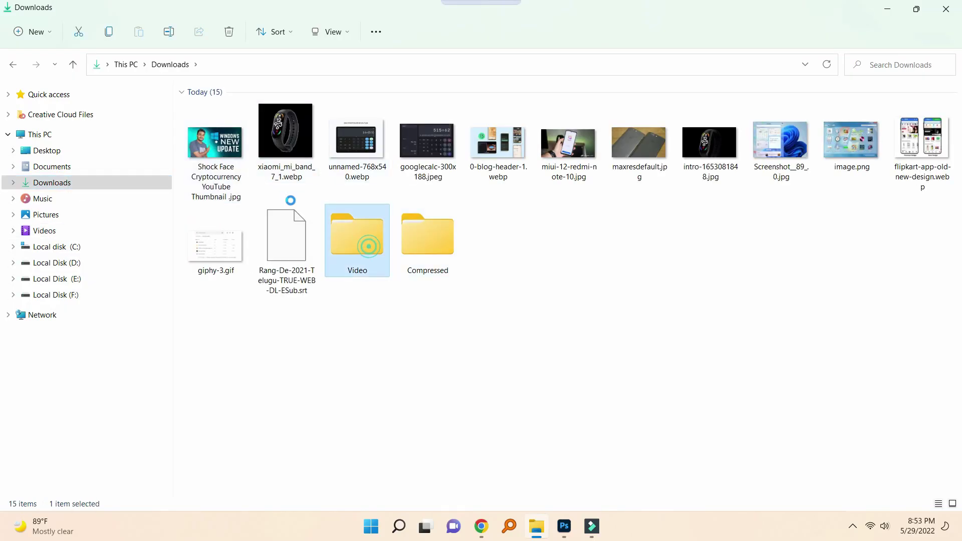
{"action": "double_click", "coordinate": [239, 142]}
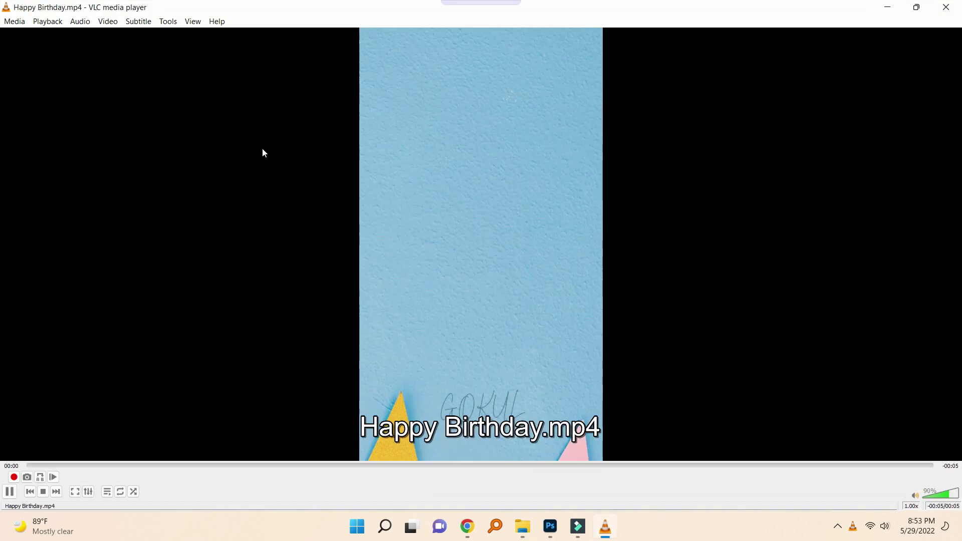
{"action": "double_click", "coordinate": [317, 136]}
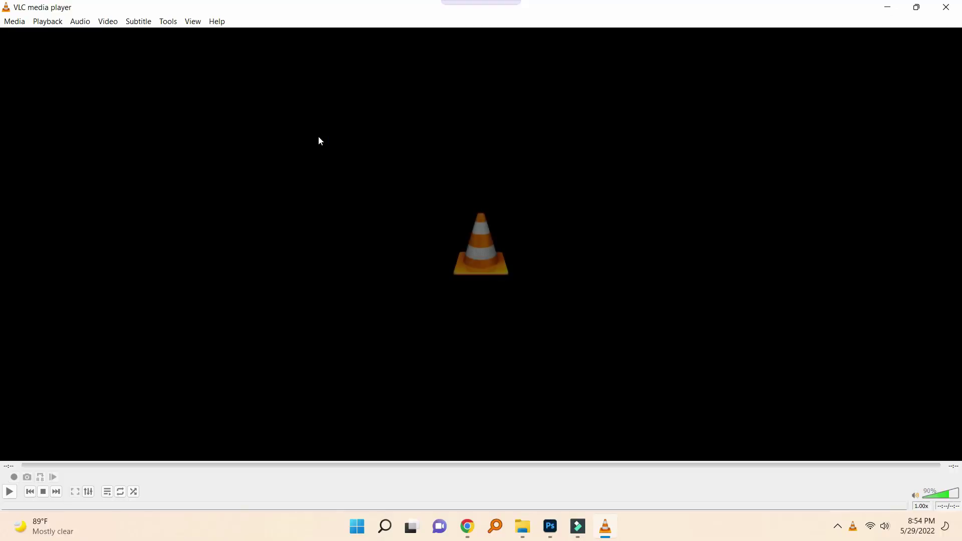
Close the VLC player and the Video folder window to return to the birthday design.
{"action": "left_click", "coordinate": [956, 8]}
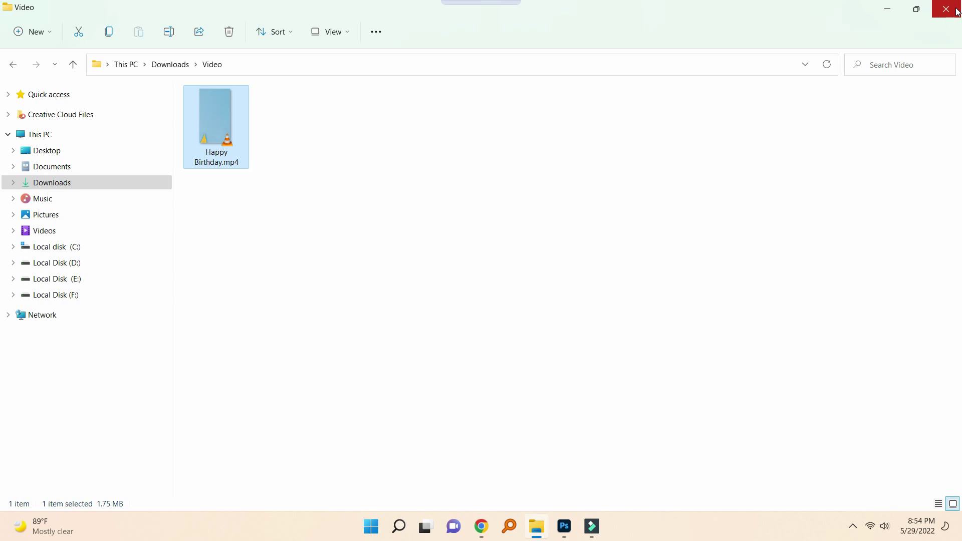
{"action": "left_click", "coordinate": [956, 10]}
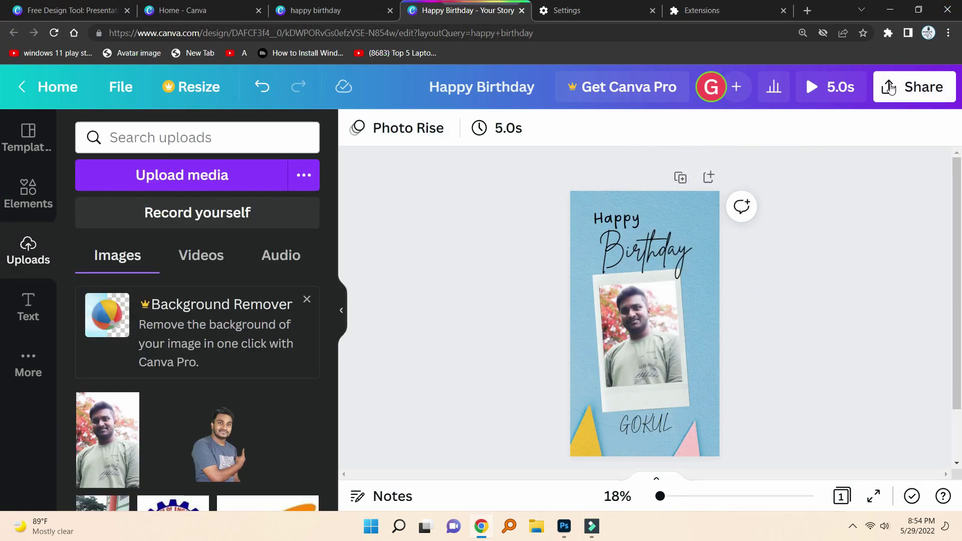
Download the birthday design with the file type set to JPG, then view the downloaded Happy Birthday.jpg and close it.
{"action": "left_click", "coordinate": [895, 88]}
{"action": "scroll", "coordinate": [775, 344], "scroll_direction": "down", "scroll_amount": 4}
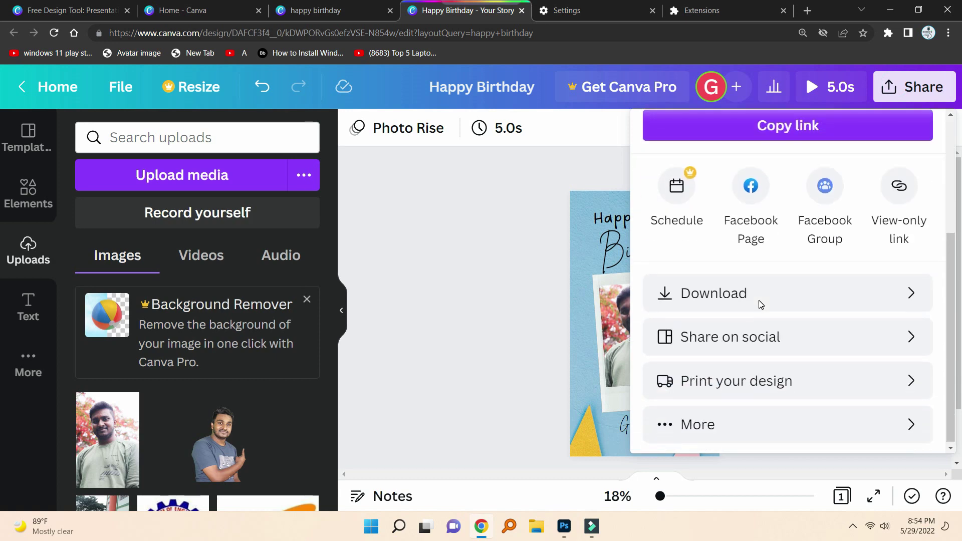
{"action": "left_click", "coordinate": [766, 296]}
{"action": "left_click", "coordinate": [790, 198]}
{"action": "scroll", "coordinate": [790, 198], "scroll_direction": "up", "scroll_amount": 2}
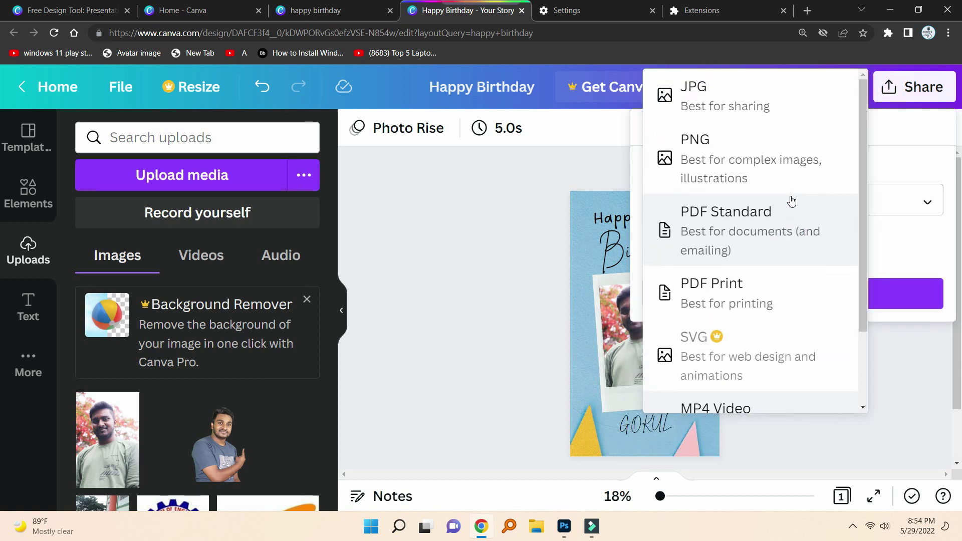
{"action": "left_click", "coordinate": [747, 86]}
{"action": "left_click", "coordinate": [823, 422]}
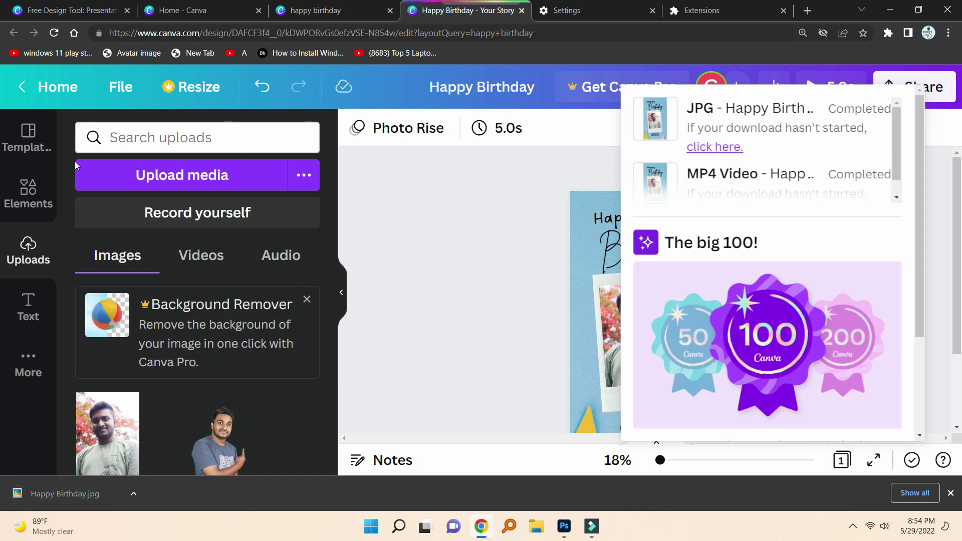
{"action": "left_click", "coordinate": [47, 501]}
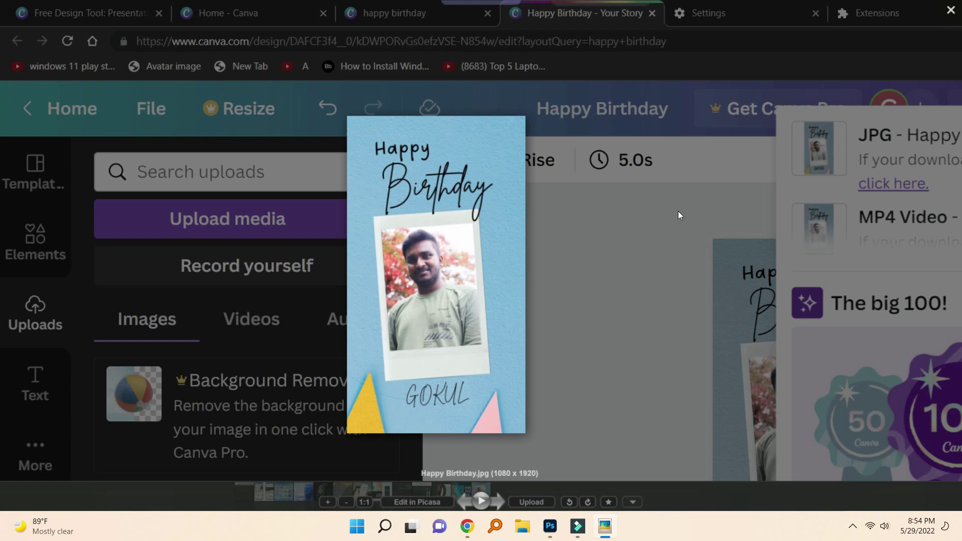
{"action": "key", "text": "Escape"}
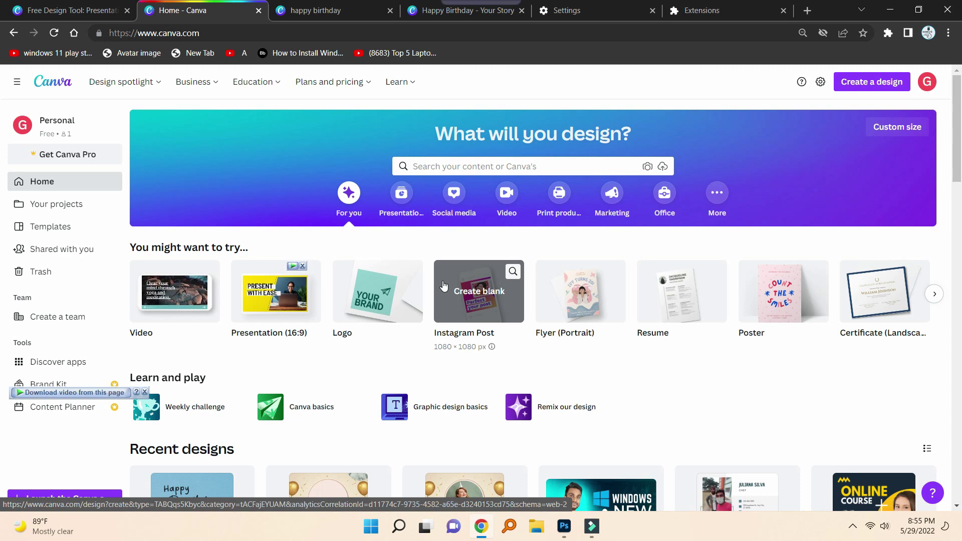
Browse the Video category on the Canva home page and open the dark blue Thanks For Watching video template.
{"action": "left_click", "coordinate": [507, 195]}
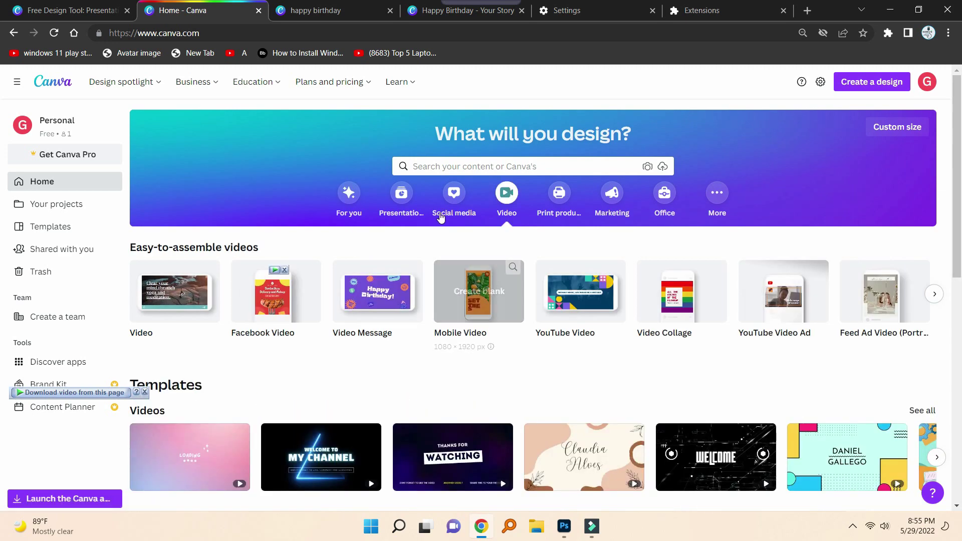
{"action": "left_click", "coordinate": [452, 195]}
{"action": "left_click", "coordinate": [509, 198]}
{"action": "scroll", "coordinate": [678, 279], "scroll_direction": "down", "scroll_amount": 3}
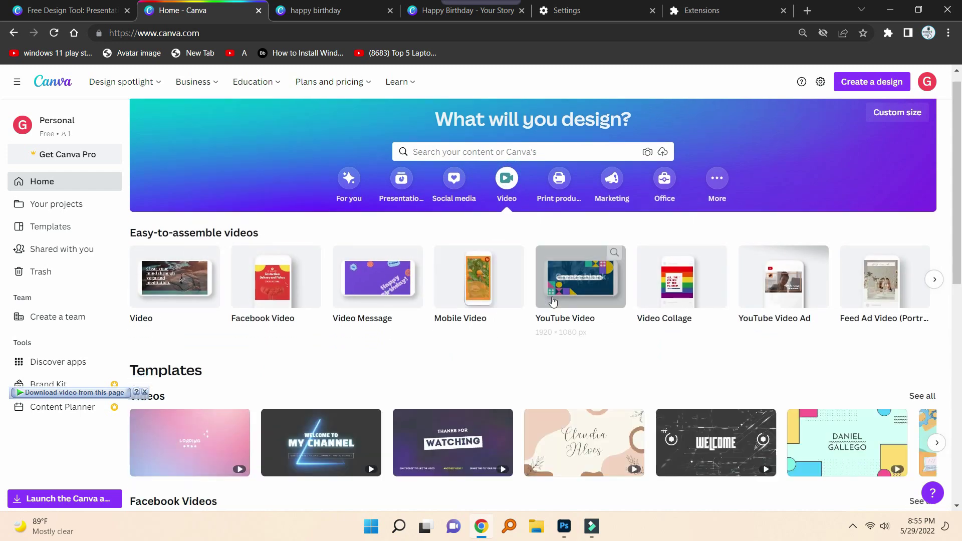
{"action": "scroll", "coordinate": [584, 322], "scroll_direction": "down", "scroll_amount": 4}
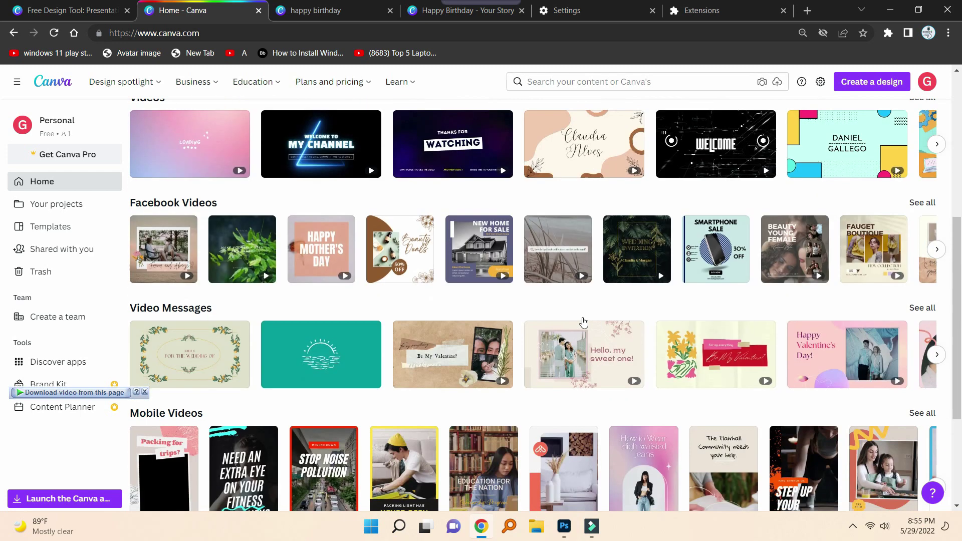
{"action": "left_click", "coordinate": [477, 165]}
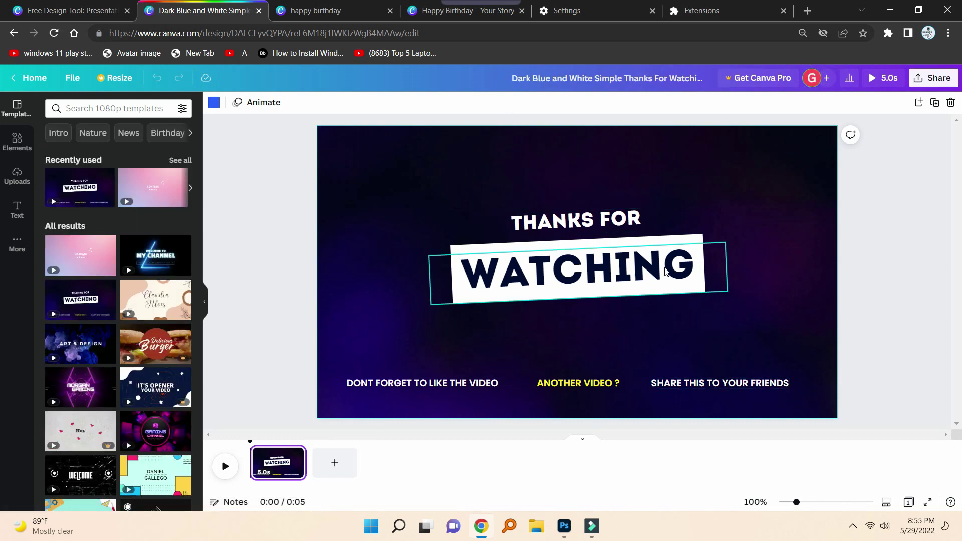
Replace the word WATCHING in the video template with BKGKGHJK.G and browse the other video templates.
{"action": "double_click", "coordinate": [609, 267]}
{"action": "type", "text": "BKGKGHJK.G"}
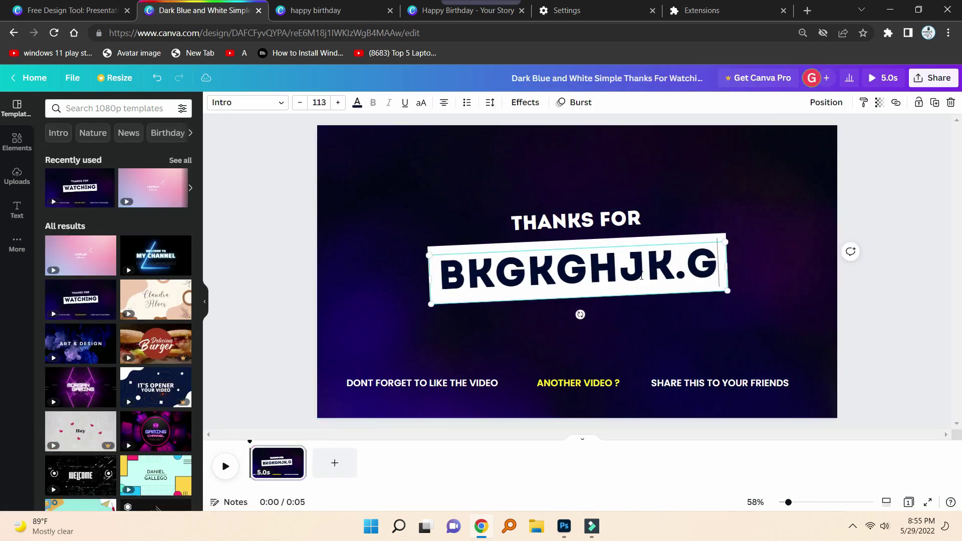
{"action": "left_click", "coordinate": [911, 132]}
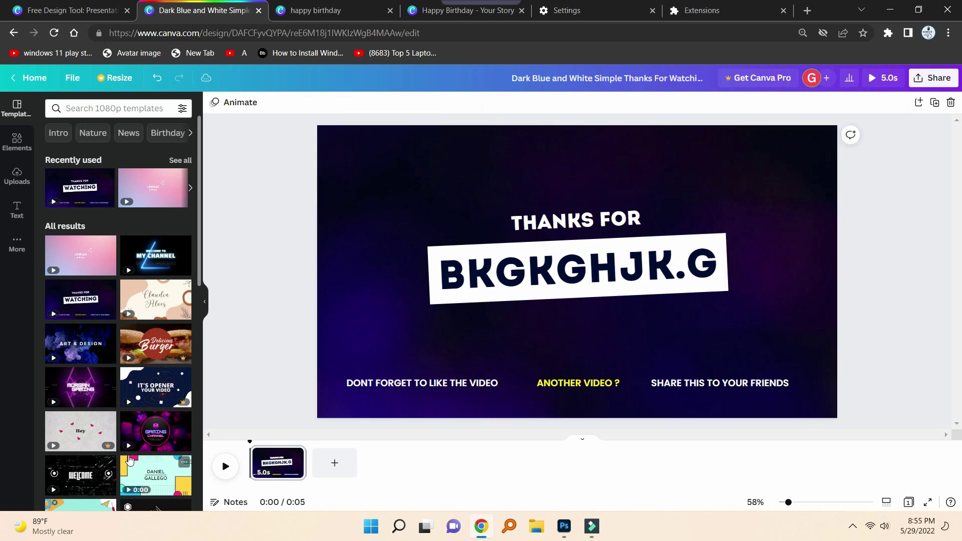
{"action": "scroll", "coordinate": [119, 326], "scroll_direction": "down", "scroll_amount": 15}
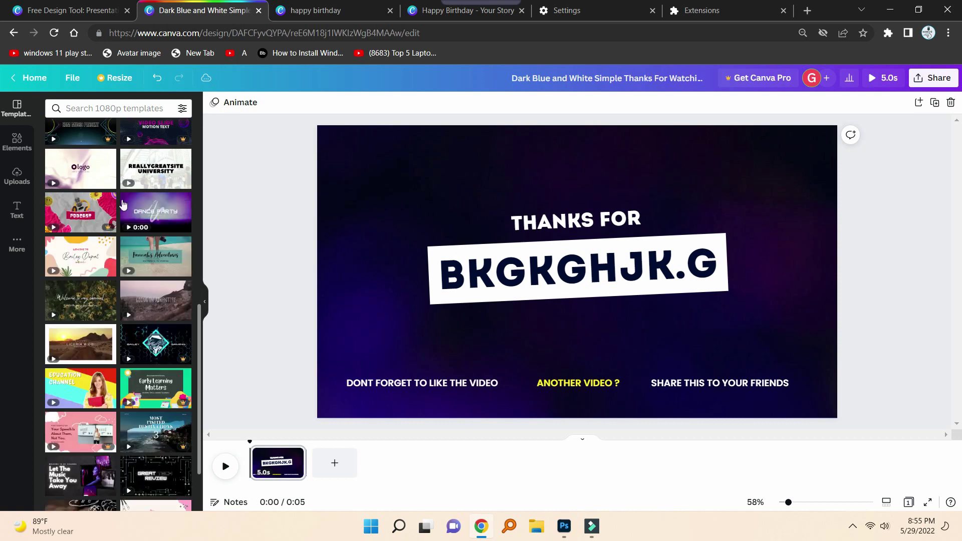
{"action": "scroll", "coordinate": [129, 423], "scroll_direction": "up", "scroll_amount": 15}
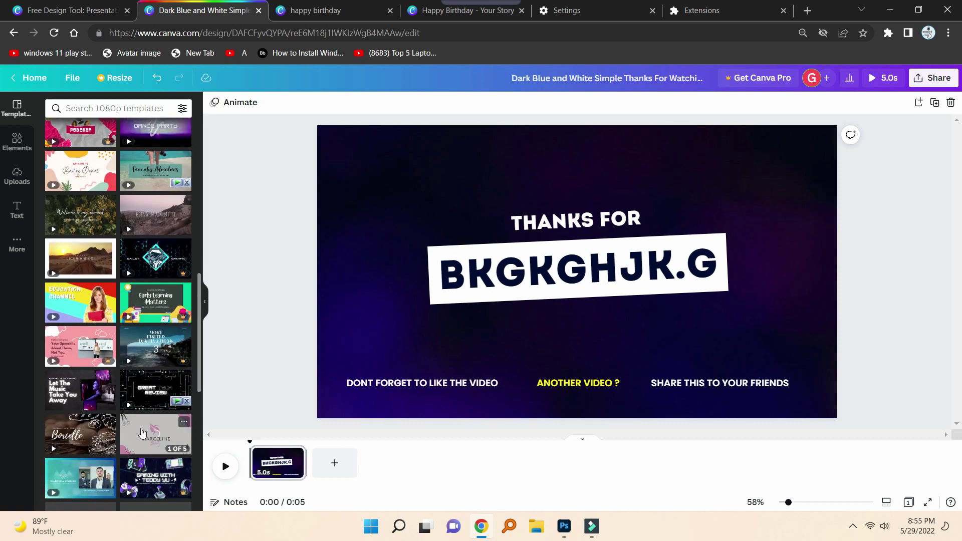
Search for RESUME from the Canva start page in the first browser tab.
{"action": "left_click", "coordinate": [73, 13]}
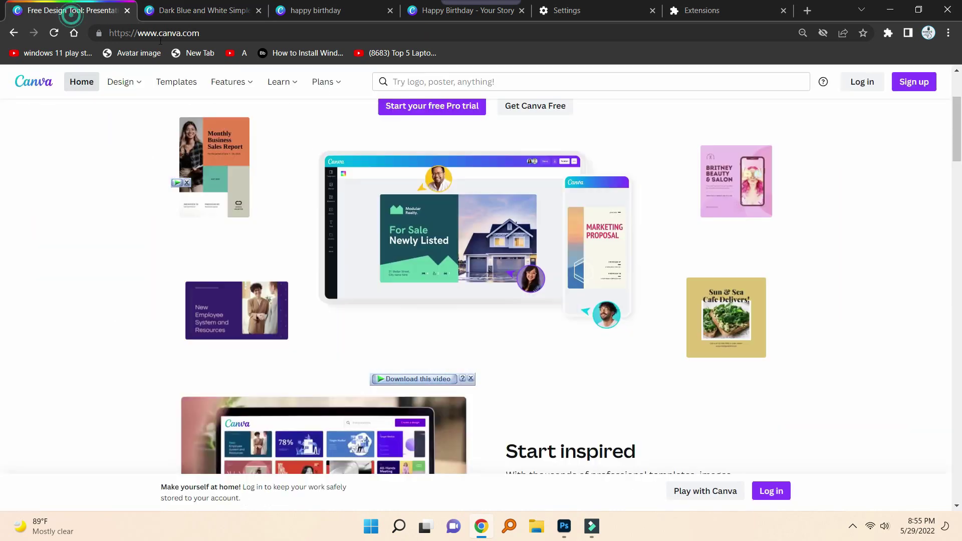
{"action": "left_click", "coordinate": [465, 79]}
{"action": "type", "text": "RESUME"}
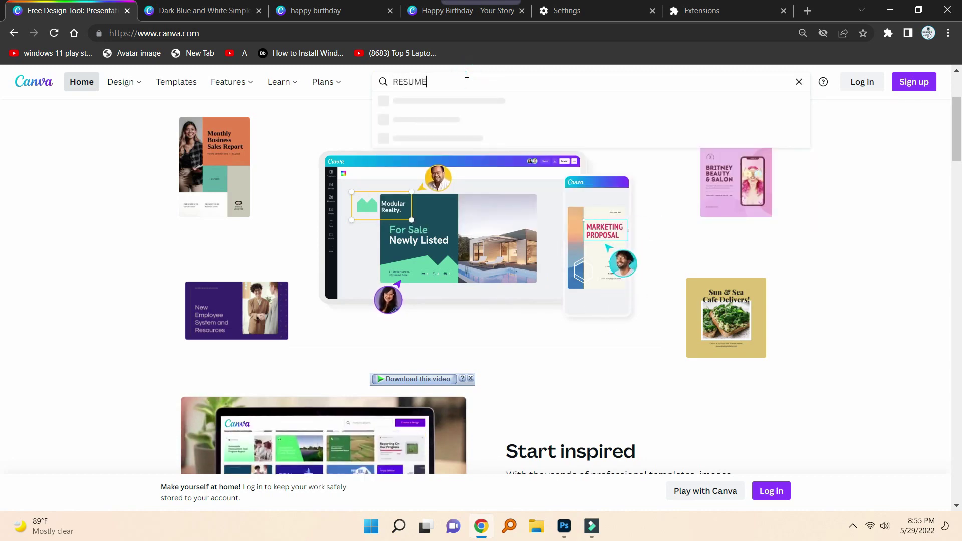
{"action": "key", "text": "Return"}
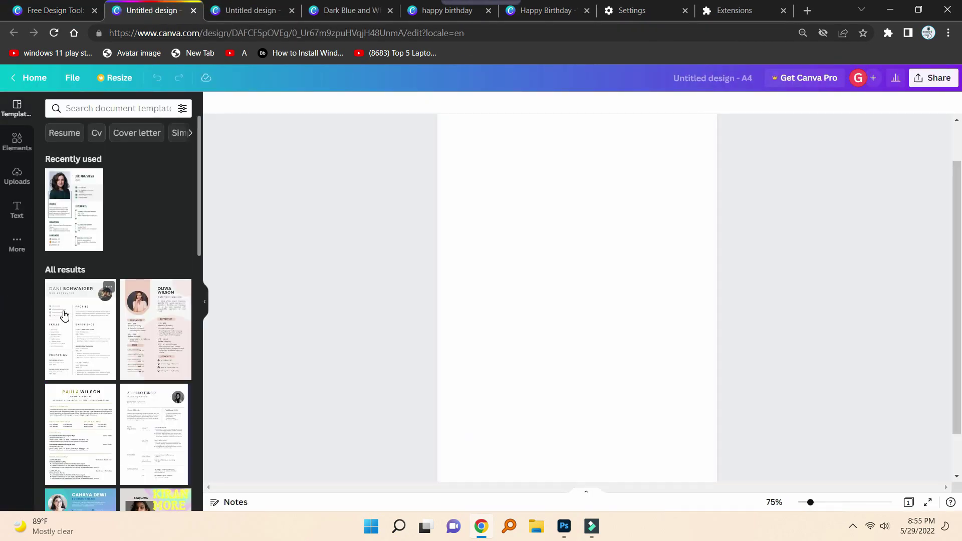
Apply the songwriter resume template to the blank A4 page.
{"action": "scroll", "coordinate": [64, 314], "scroll_direction": "down", "scroll_amount": 4}
{"action": "left_click", "coordinate": [150, 236]}
{"action": "left_click", "coordinate": [597, 244]}
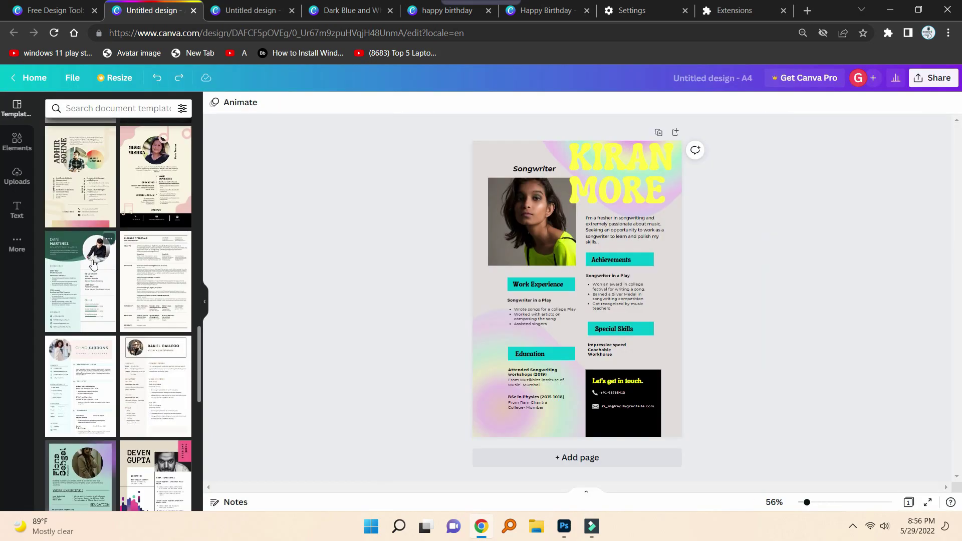
Replace the current page with the green real estate sales manager resume template.
{"action": "left_click", "coordinate": [92, 261]}
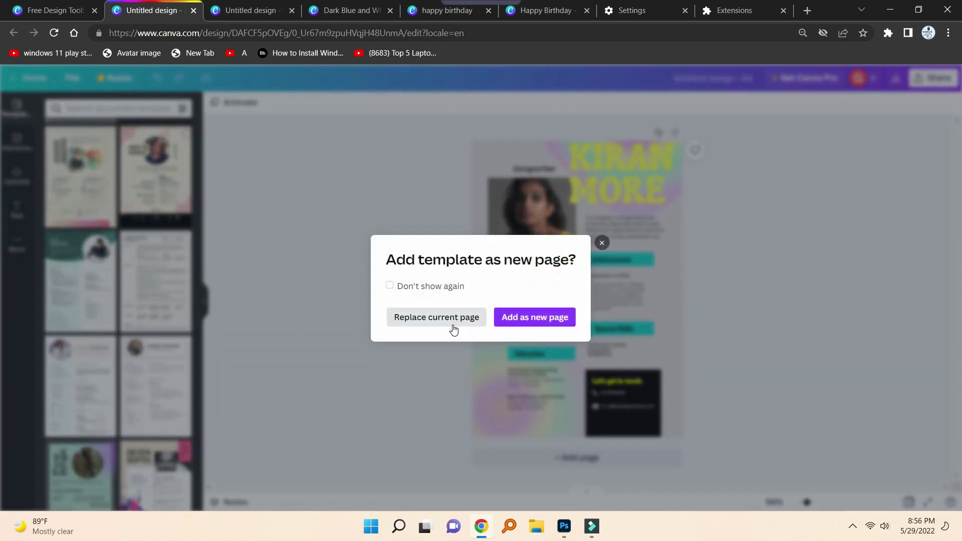
{"action": "left_click", "coordinate": [453, 322]}
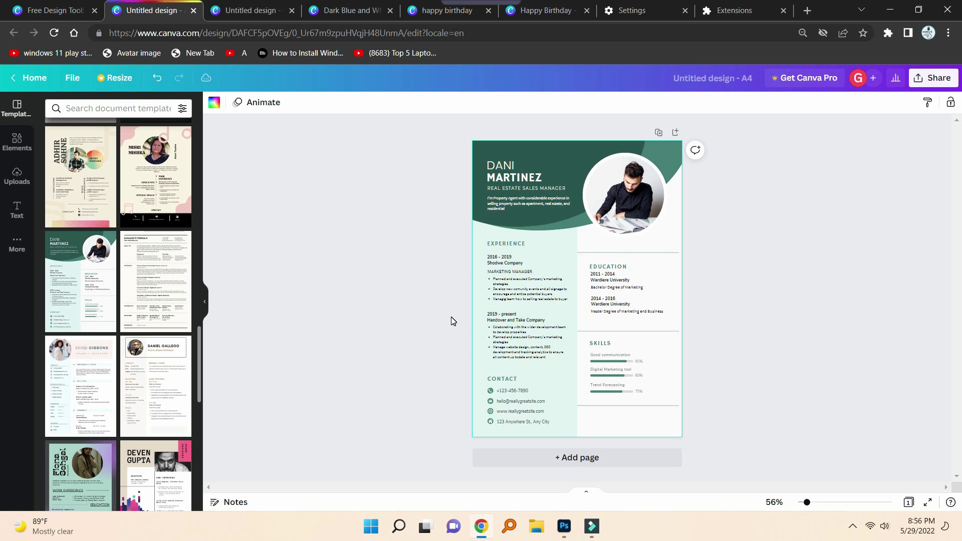
{"action": "left_click", "coordinate": [789, 319]}
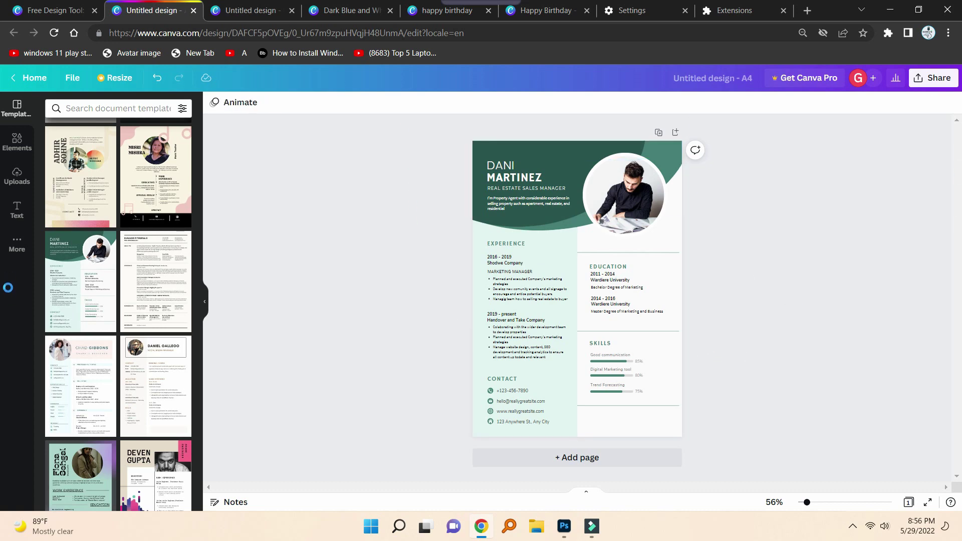
Insert the uploaded portrait with the red-leaf background and fit it into the resume's circular photo frame.
{"action": "left_click", "coordinate": [25, 185]}
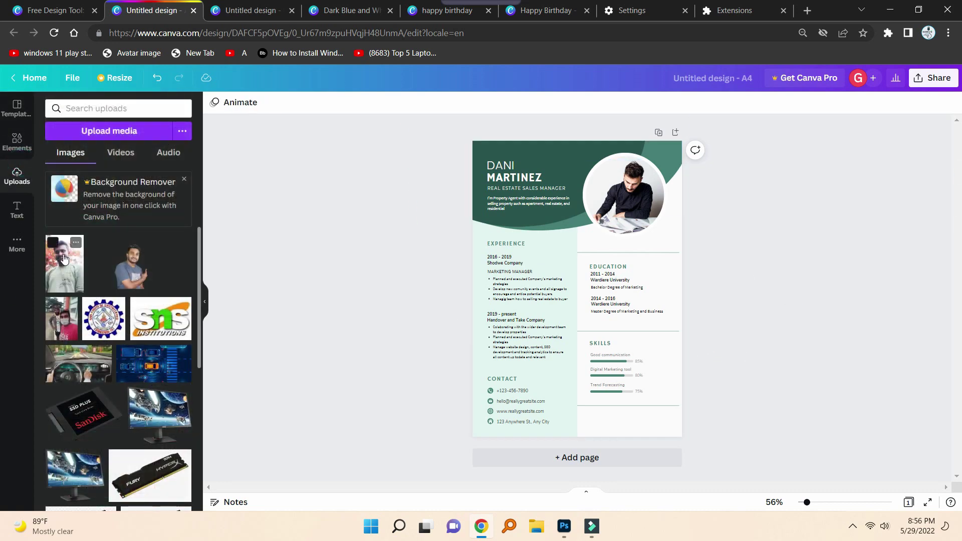
{"action": "left_click", "coordinate": [65, 269]}
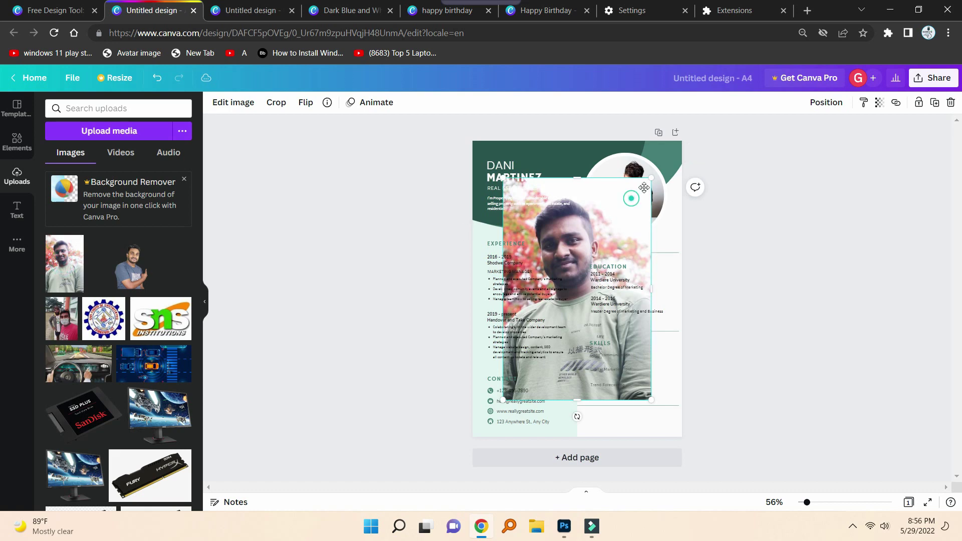
{"action": "left_click_drag", "start_coordinate": [643, 187], "coordinate": [632, 197]}
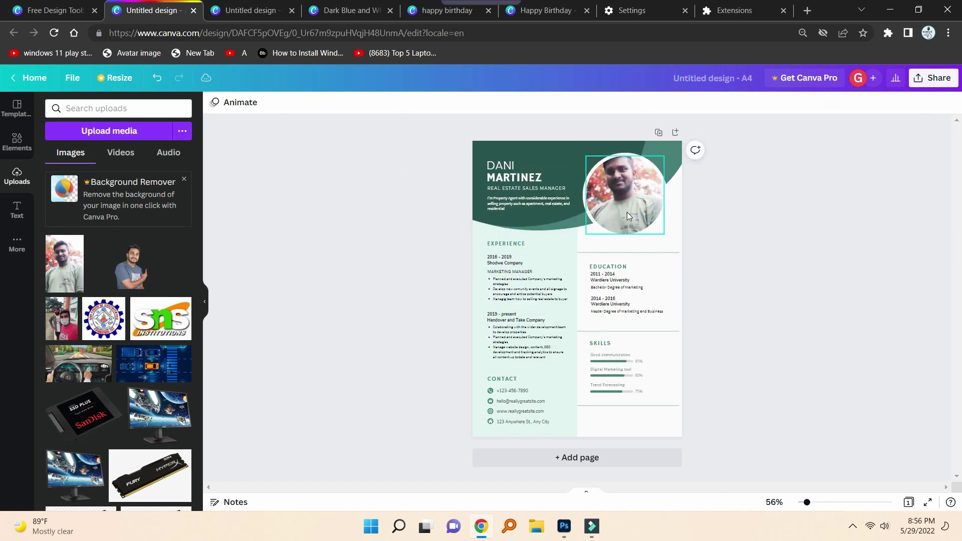
Replace the first name in the resume heading with the owner's first name and clear the last name.
{"action": "double_click", "coordinate": [511, 168]}
{"action": "scroll", "coordinate": [536, 186], "scroll_direction": "up", "scroll_amount": 5}
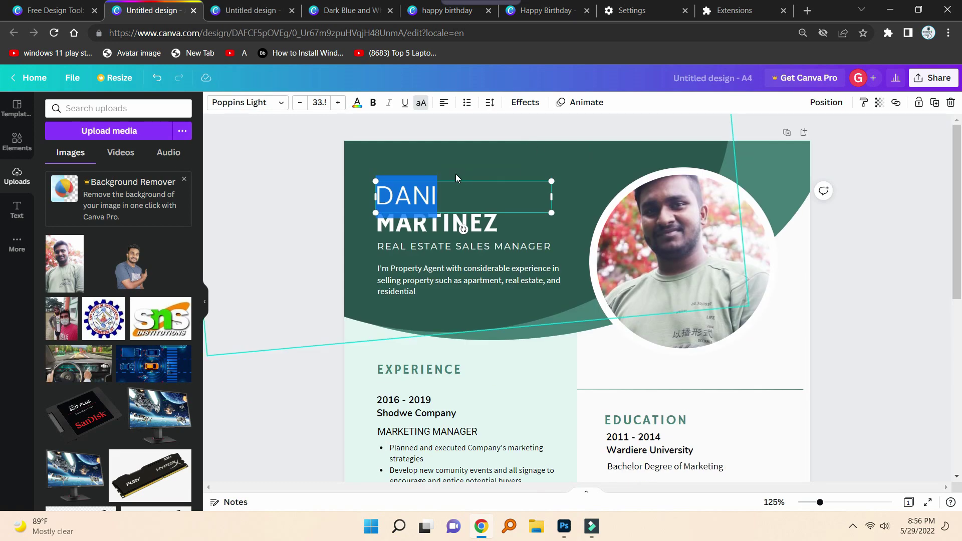
{"action": "type", "text": "GOKUL"}
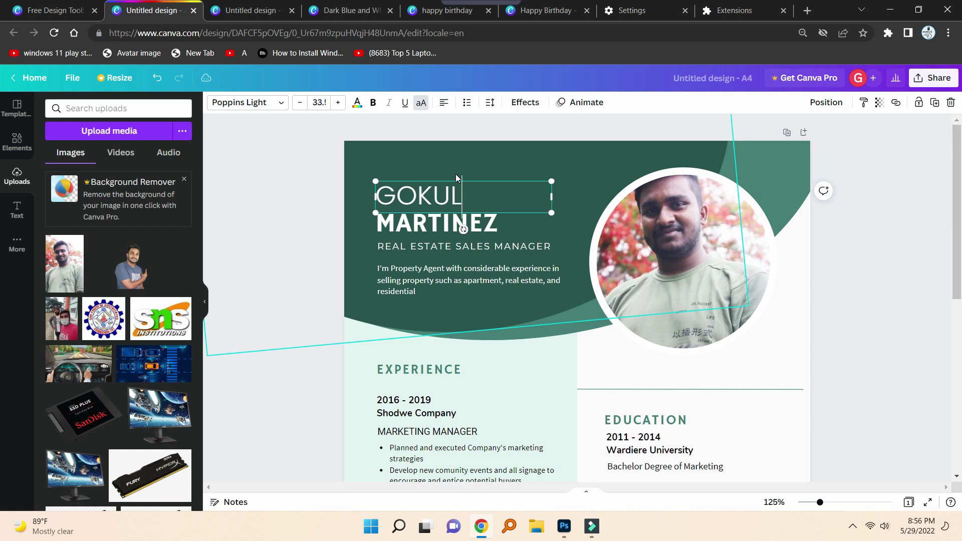
{"action": "left_click", "coordinate": [456, 231]}
{"action": "double_click", "coordinate": [456, 231]}
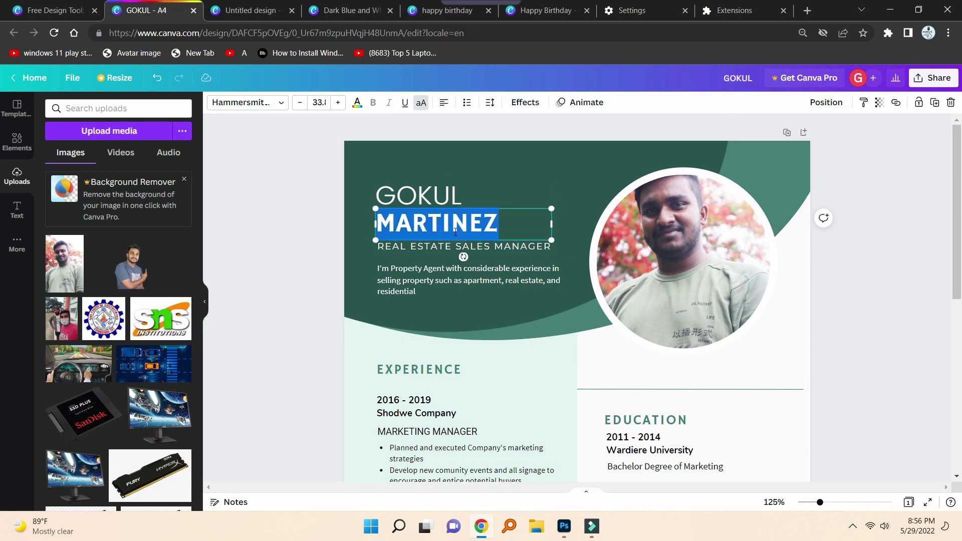
{"action": "type", "text": "Y"}
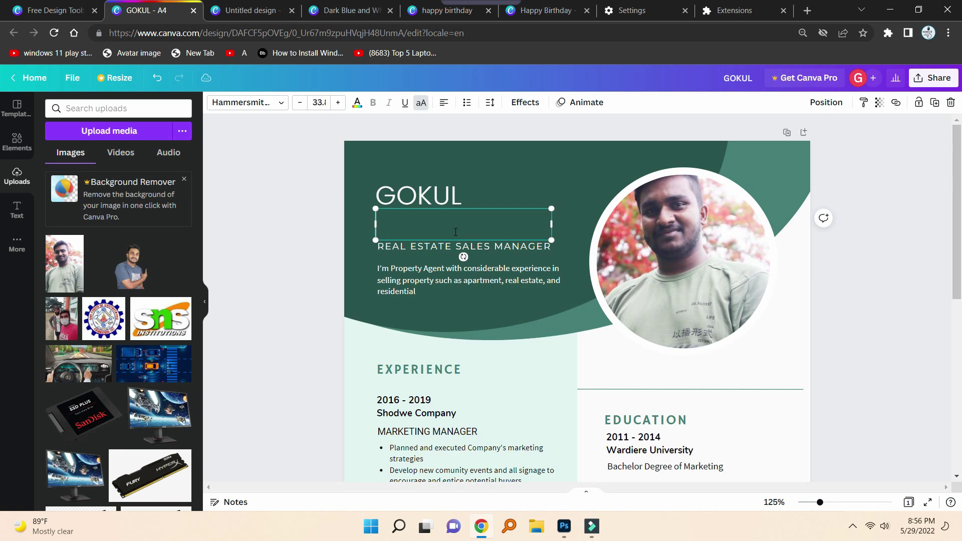
{"action": "left_click", "coordinate": [508, 259]}
Examine the resume's experience, education, skills and contact sections, including the settings of the Good communication progress bar.
{"action": "scroll", "coordinate": [430, 339], "scroll_direction": "down", "scroll_amount": 3}
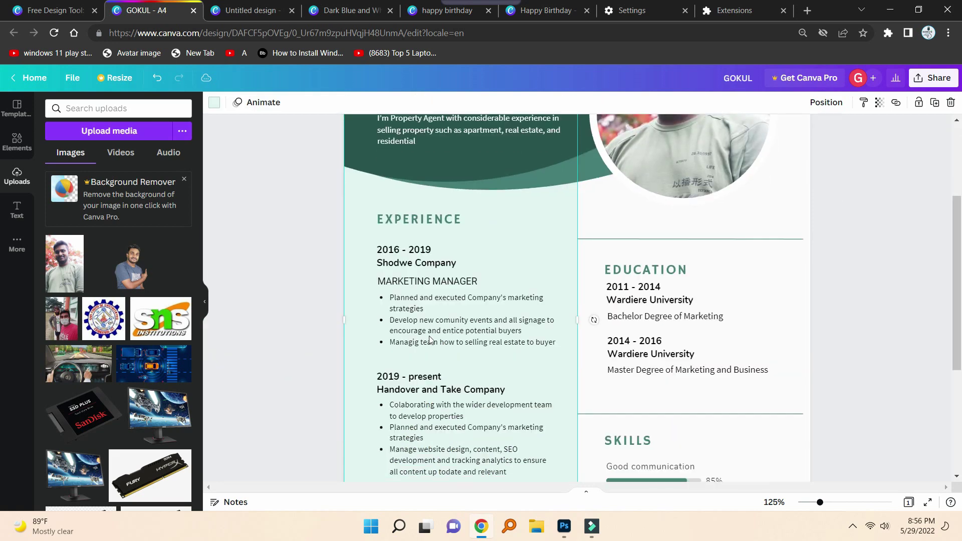
{"action": "scroll", "coordinate": [429, 340], "scroll_direction": "down", "scroll_amount": 1}
{"action": "left_click", "coordinate": [651, 253]}
{"action": "left_click", "coordinate": [677, 250]}
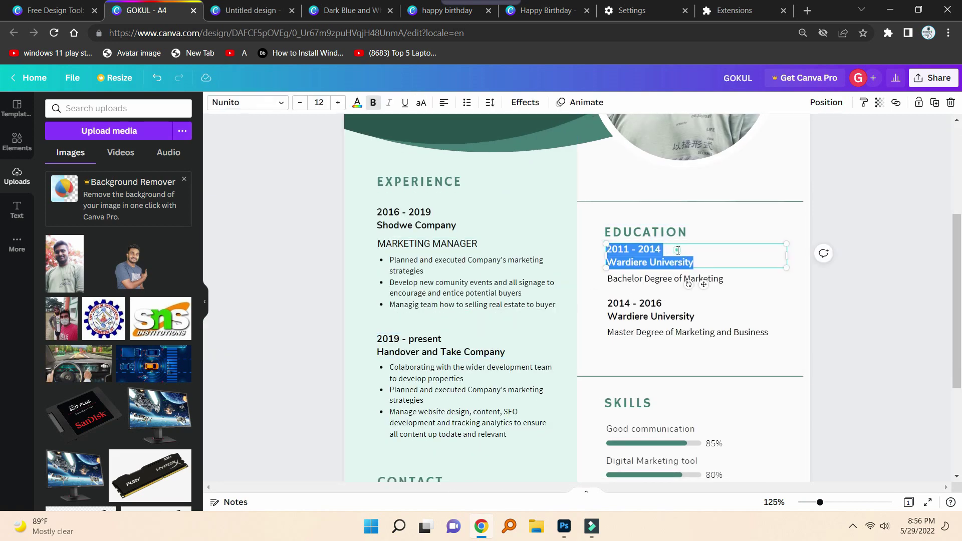
{"action": "scroll", "coordinate": [672, 350], "scroll_direction": "down", "scroll_amount": 3}
{"action": "left_click", "coordinate": [699, 268]}
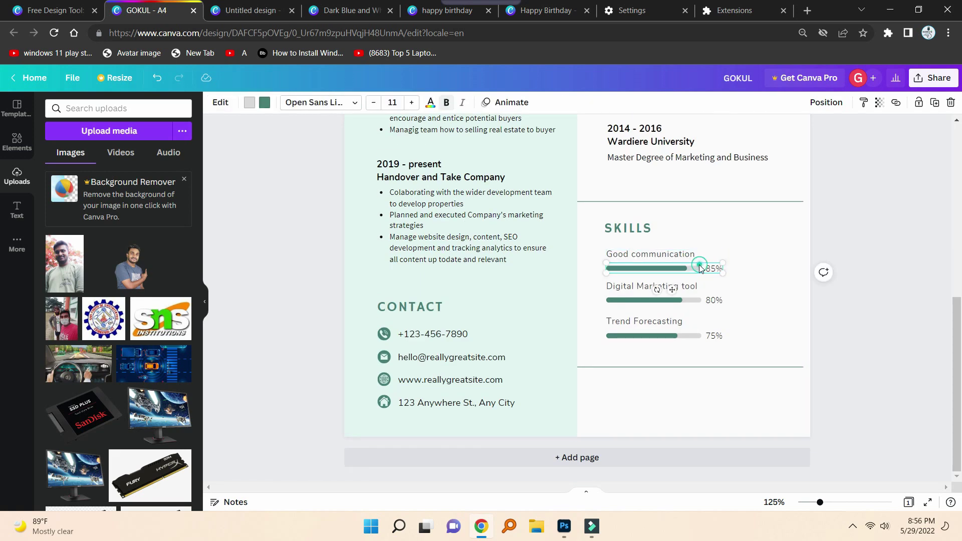
{"action": "left_click_drag", "start_coordinate": [700, 268], "coordinate": [682, 272]}
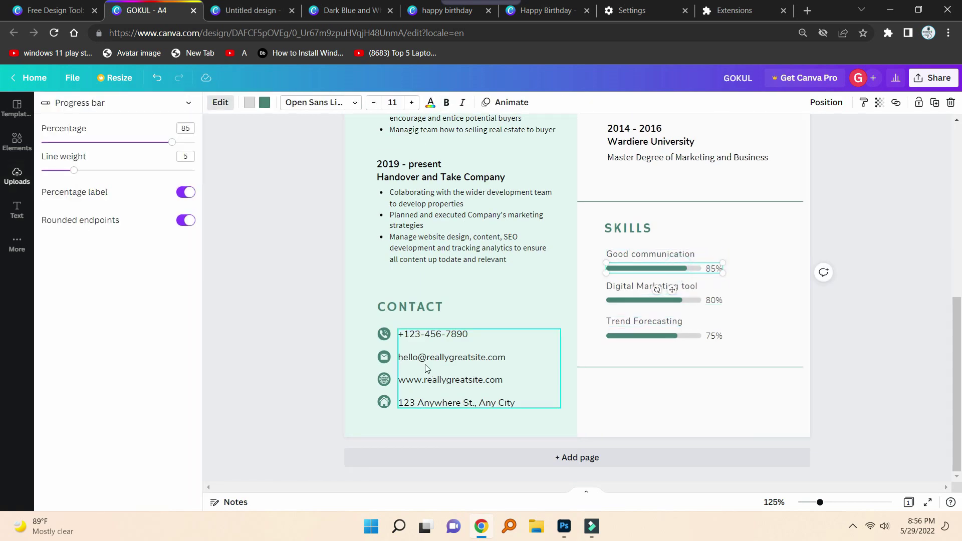
{"action": "scroll", "coordinate": [426, 365], "scroll_direction": "up", "scroll_amount": 2}
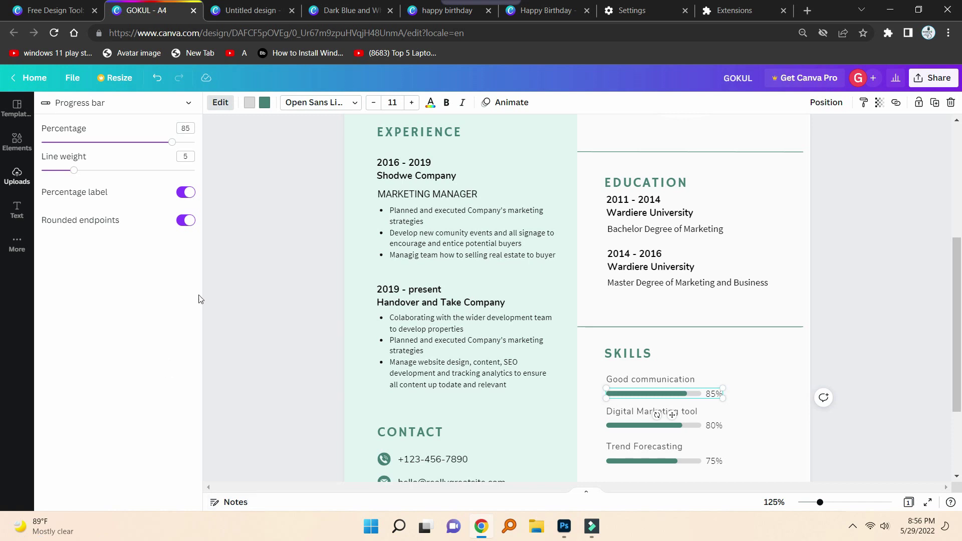
Download the finished resume design as a PDF Print file.
{"action": "left_click", "coordinate": [939, 77]}
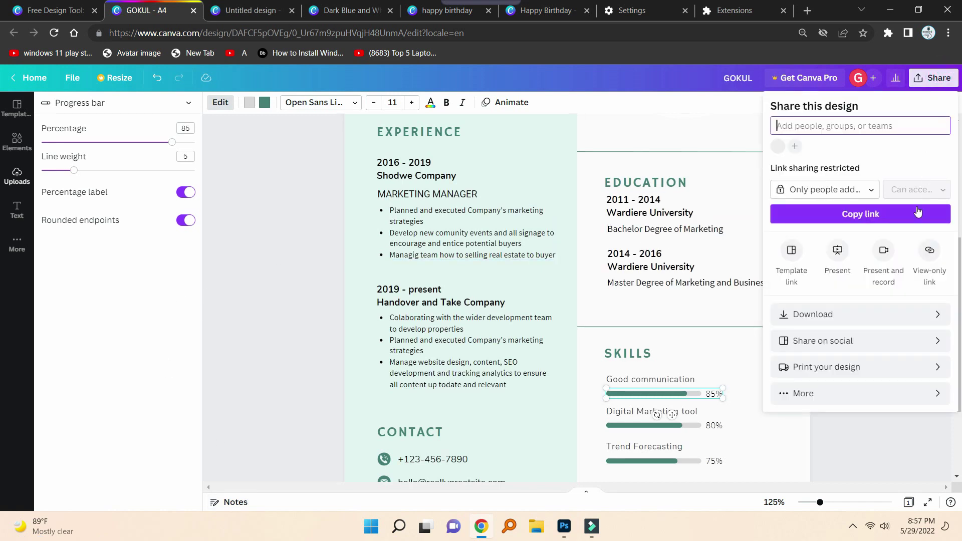
{"action": "left_click", "coordinate": [846, 316]}
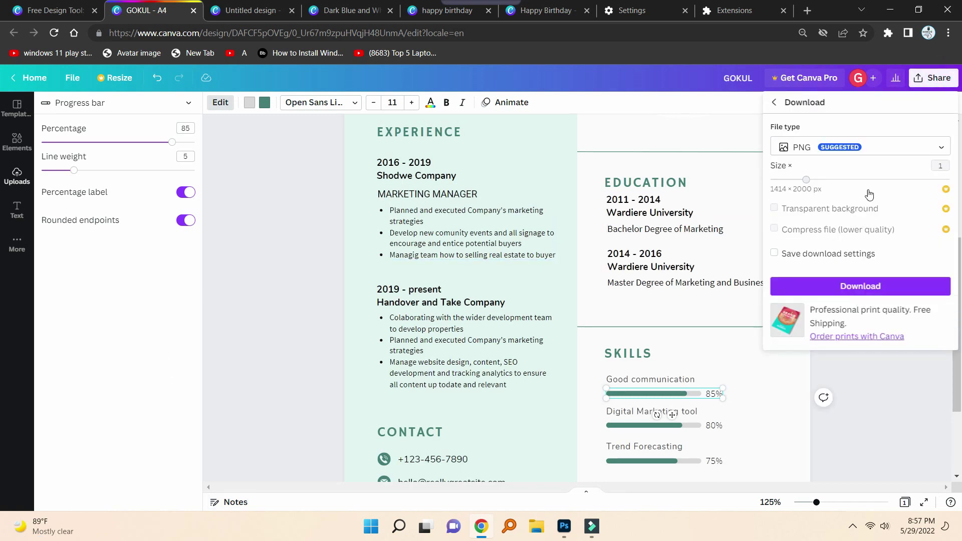
{"action": "left_click", "coordinate": [869, 146]}
{"action": "left_click", "coordinate": [852, 239]}
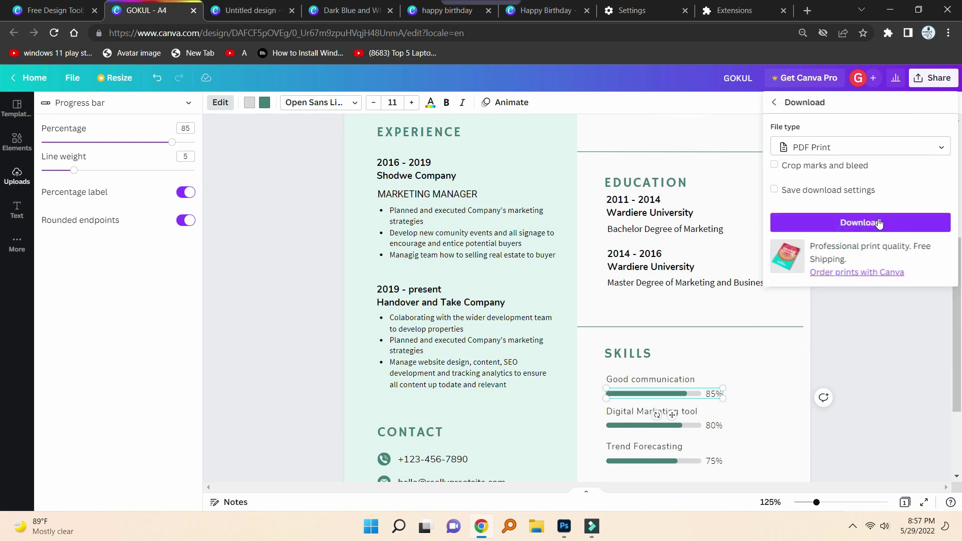
{"action": "left_click", "coordinate": [878, 223]}
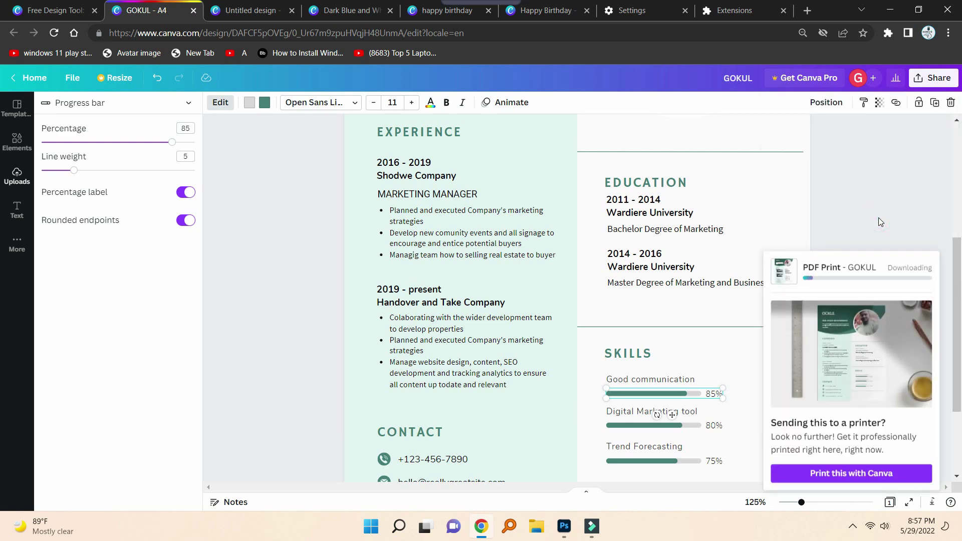
Switch to File Explorer and open the downloaded resume PDF from the Documents folder inside Downloads in a maximized window.
{"action": "left_click", "coordinate": [530, 530]}
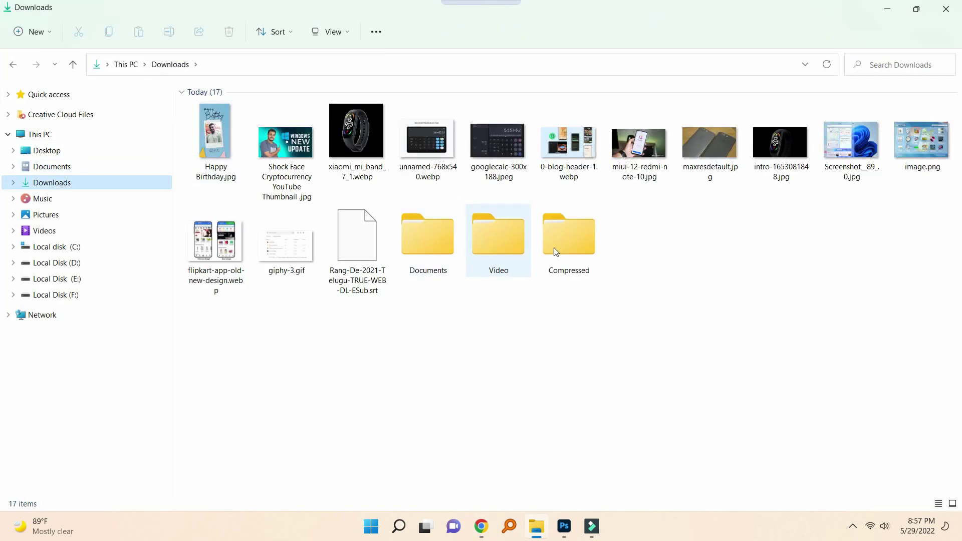
{"action": "double_click", "coordinate": [420, 221]}
{"action": "double_click", "coordinate": [224, 142]}
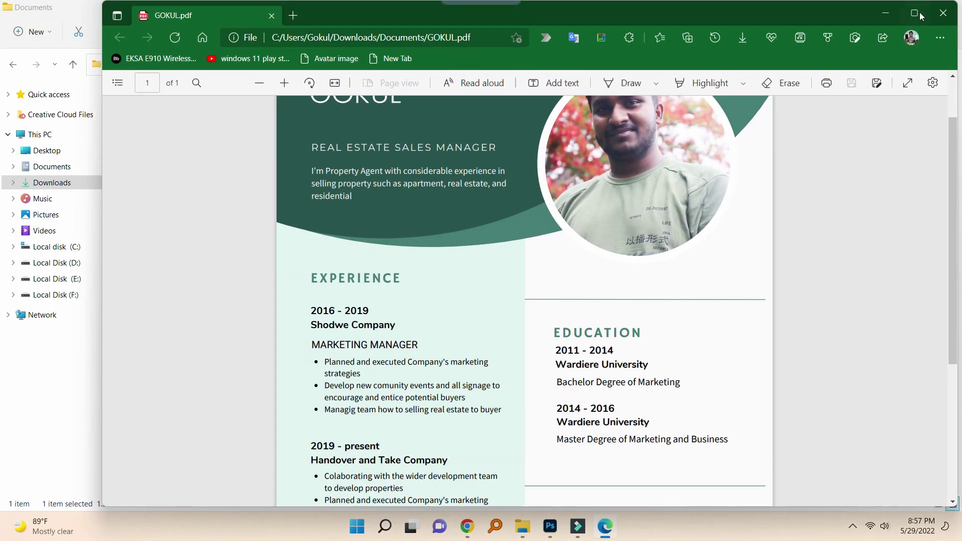
{"action": "left_click", "coordinate": [919, 15]}
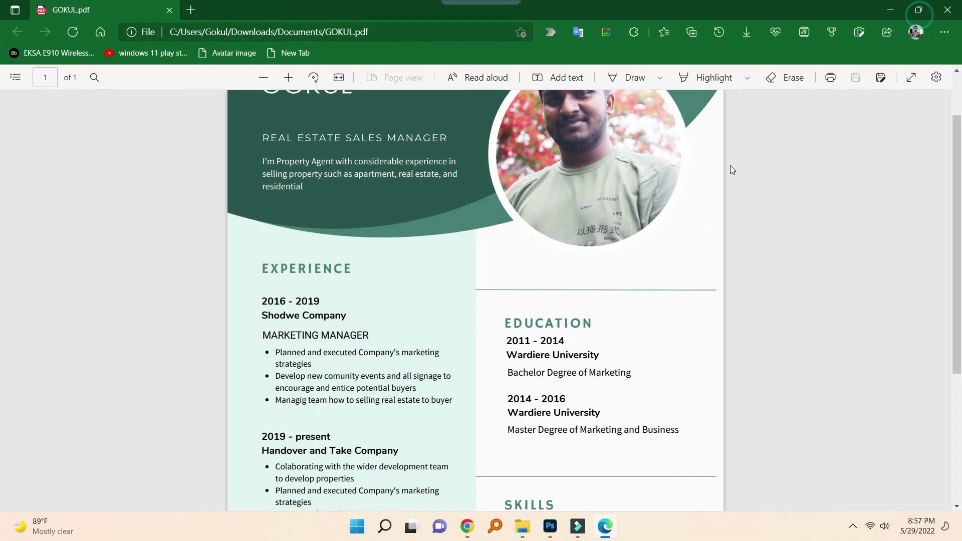
Review the whole resume PDF from the heading to the contact and skills sections, and close the viewer and the file window.
{"action": "scroll", "coordinate": [729, 166], "scroll_direction": "down", "scroll_amount": 3}
{"action": "key", "text": "super"}
{"action": "left_click", "coordinate": [719, 200]}
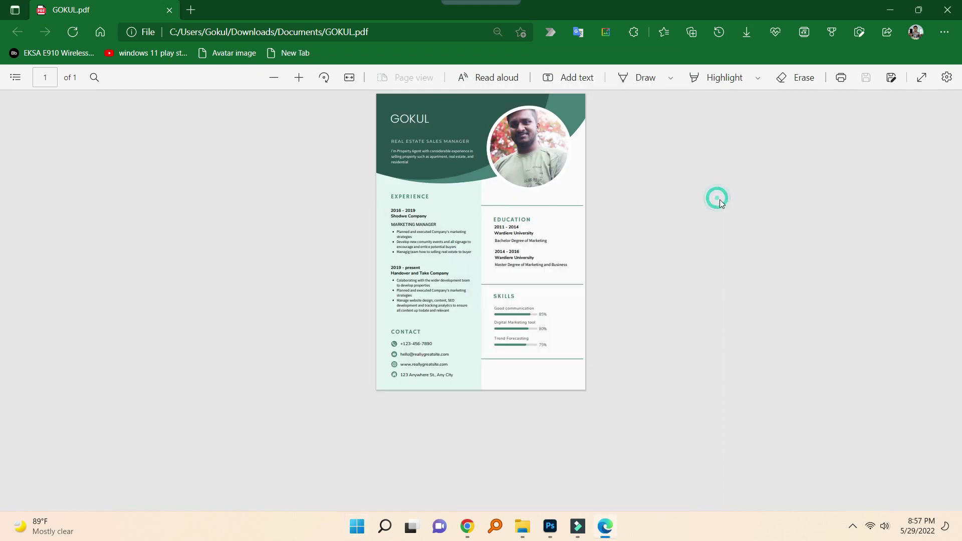
{"action": "key", "text": "ctrl+plus"}
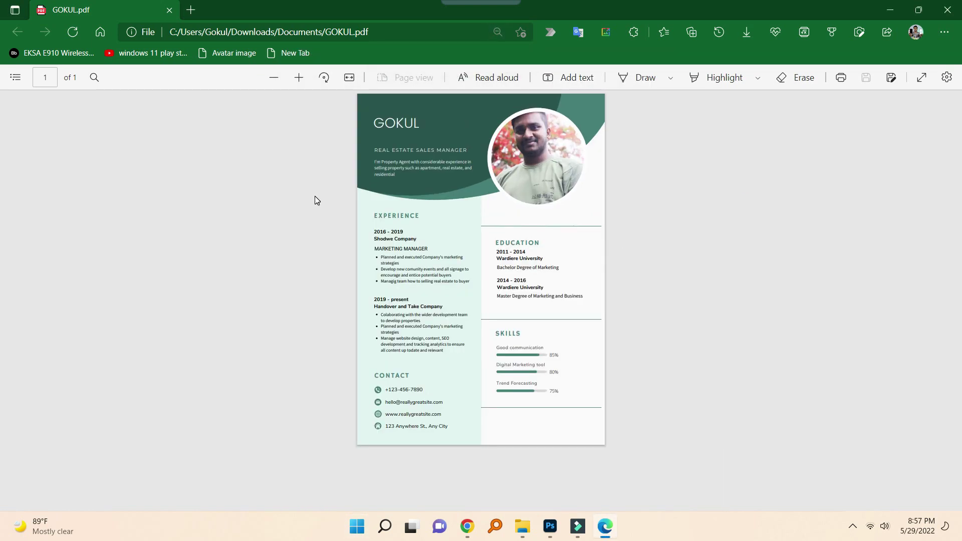
{"action": "key", "text": "ctrl+plus"}
{"action": "key", "text": "ctrl+plus"}
{"action": "scroll", "coordinate": [368, 269], "scroll_direction": "down", "scroll_amount": 2}
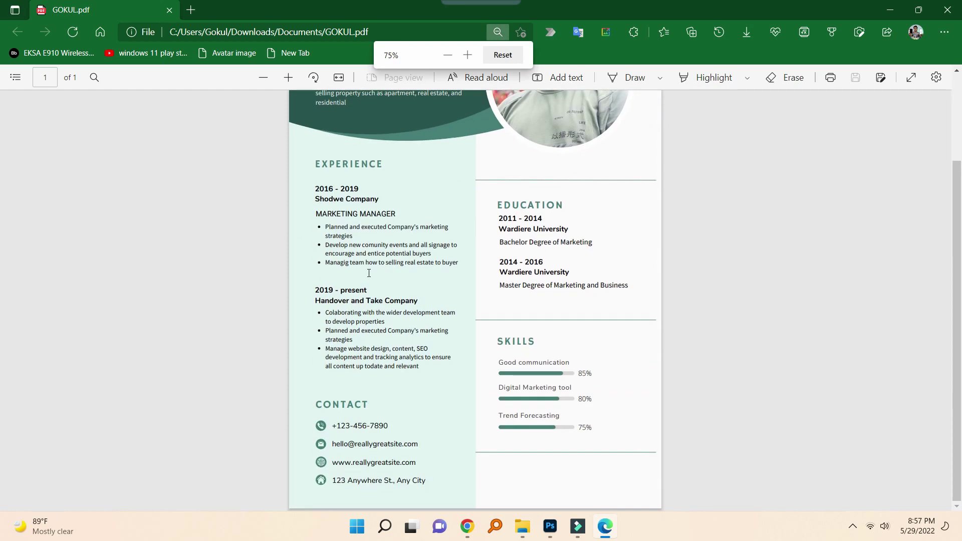
{"action": "scroll", "coordinate": [369, 273], "scroll_direction": "up", "scroll_amount": 2}
{"action": "scroll", "coordinate": [428, 296], "scroll_direction": "down", "scroll_amount": 2}
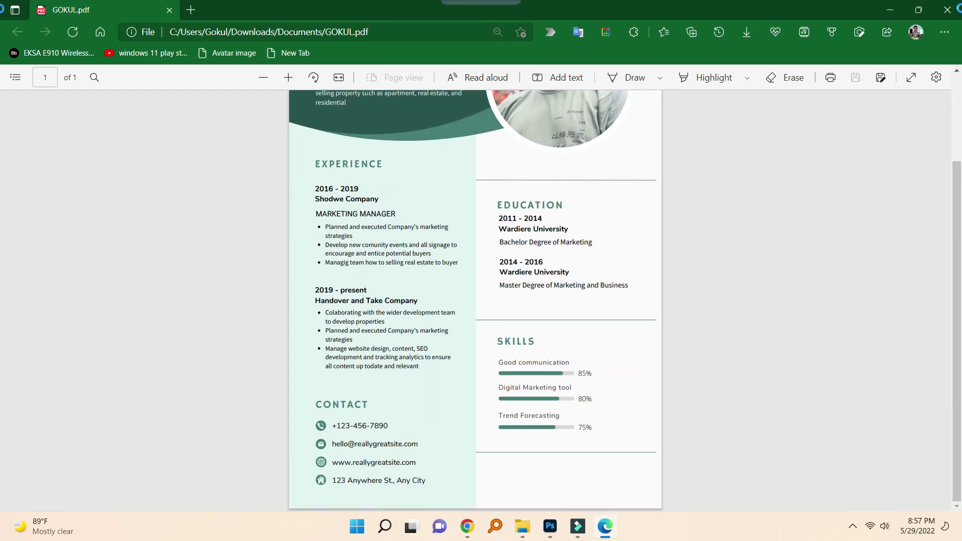
{"action": "left_click", "coordinate": [946, 10]}
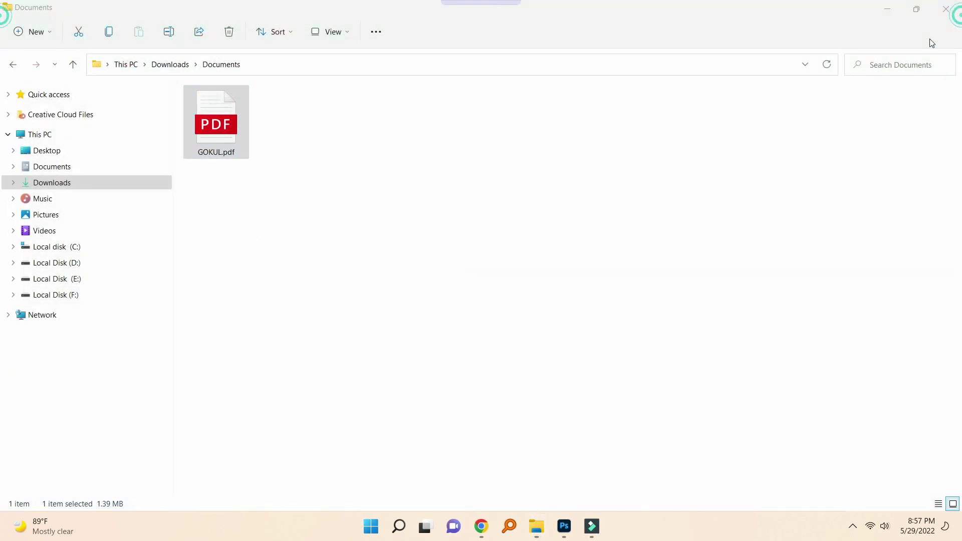
{"action": "left_click", "coordinate": [947, 8]}
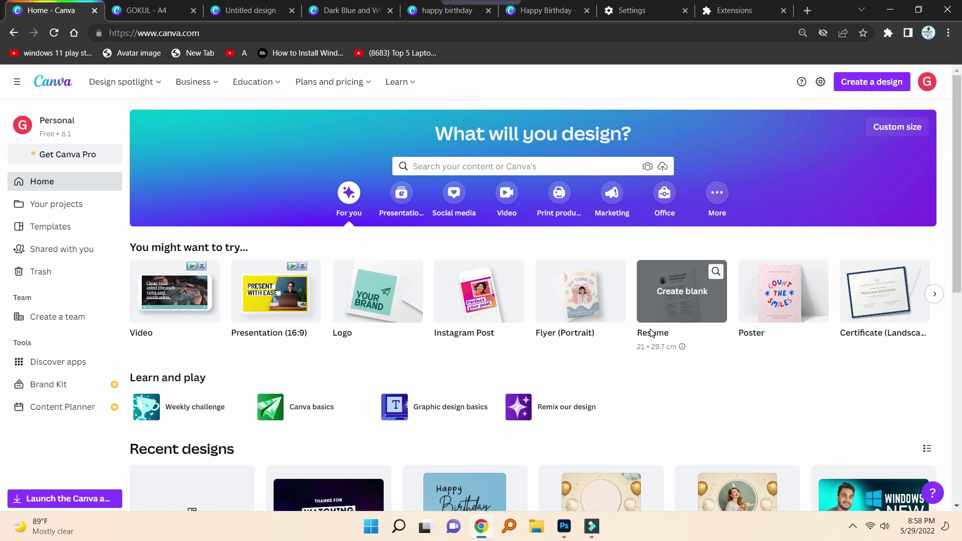
Examine the social media and print product design types offered on the Canva home page.
{"action": "left_click", "coordinate": [403, 201]}
{"action": "left_click", "coordinate": [454, 193]}
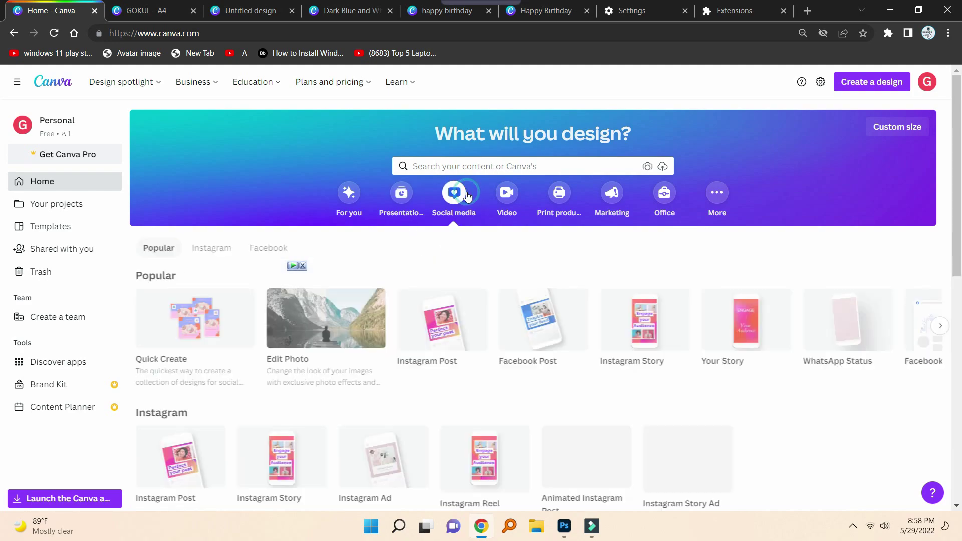
{"action": "scroll", "coordinate": [476, 338], "scroll_direction": "down", "scroll_amount": 3}
{"action": "scroll", "coordinate": [597, 361], "scroll_direction": "down", "scroll_amount": 4}
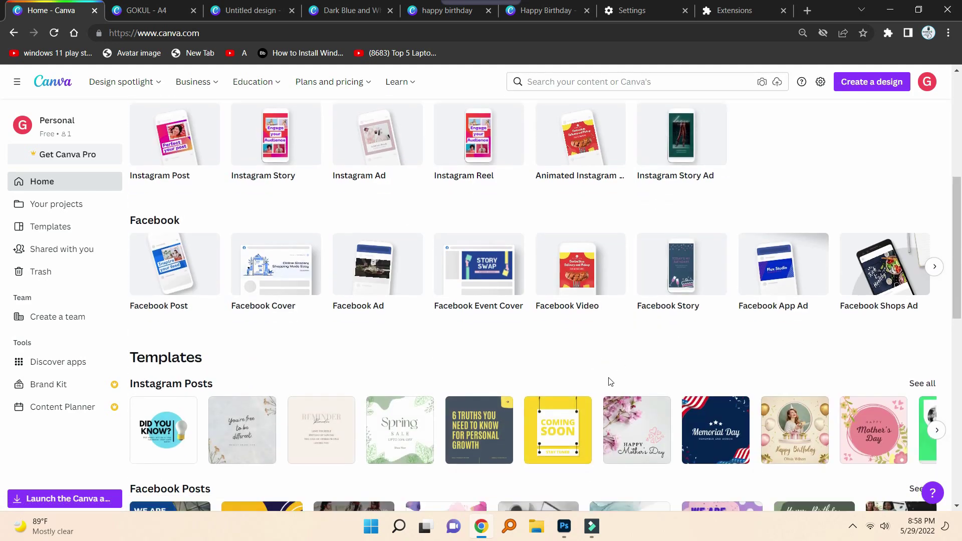
{"action": "scroll", "coordinate": [631, 386], "scroll_direction": "up", "scroll_amount": 6}
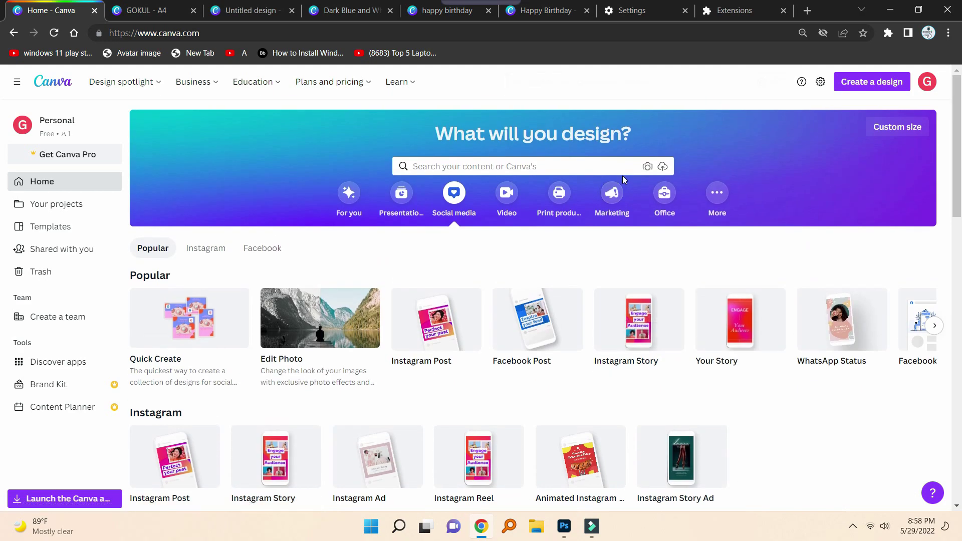
{"action": "left_click", "coordinate": [555, 210]}
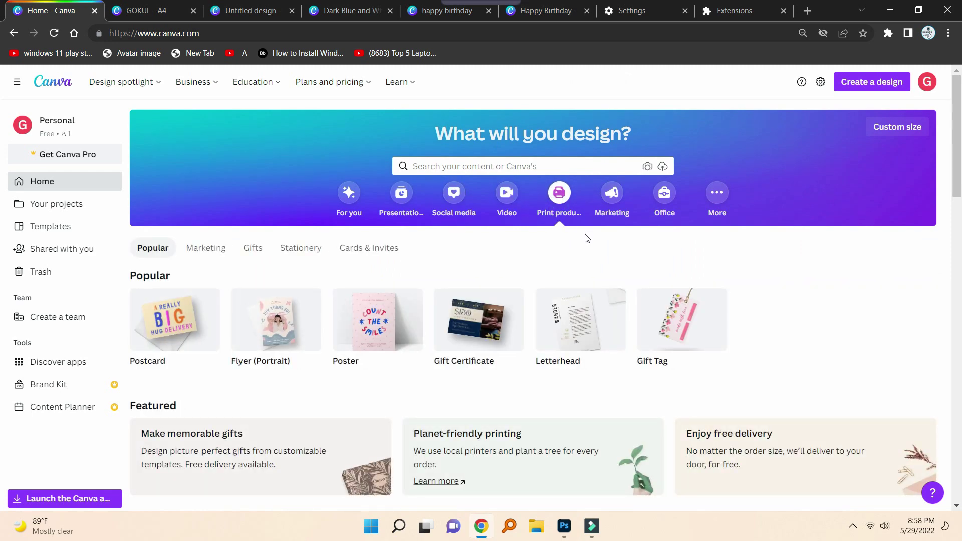
{"action": "scroll", "coordinate": [587, 239], "scroll_direction": "down", "scroll_amount": 8}
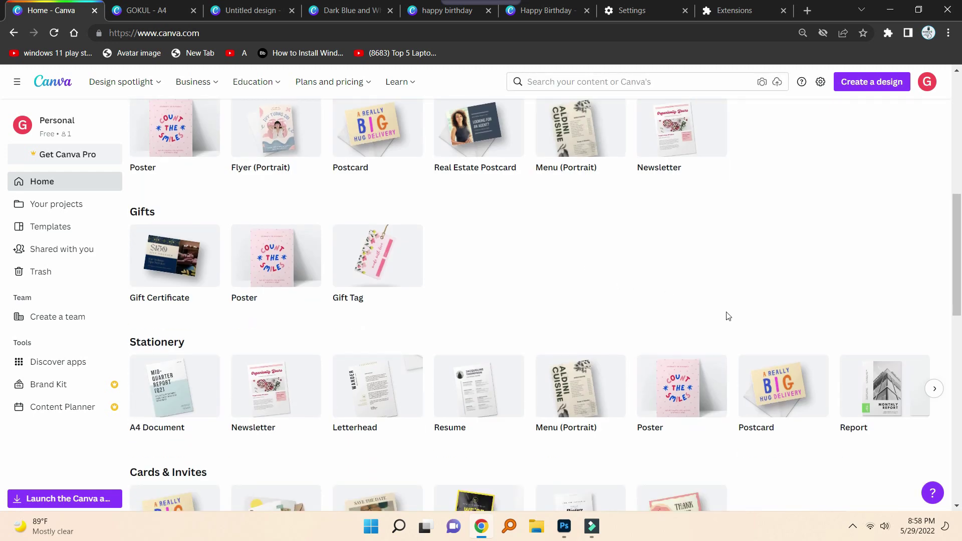
{"action": "scroll", "coordinate": [769, 329], "scroll_direction": "up", "scroll_amount": 8}
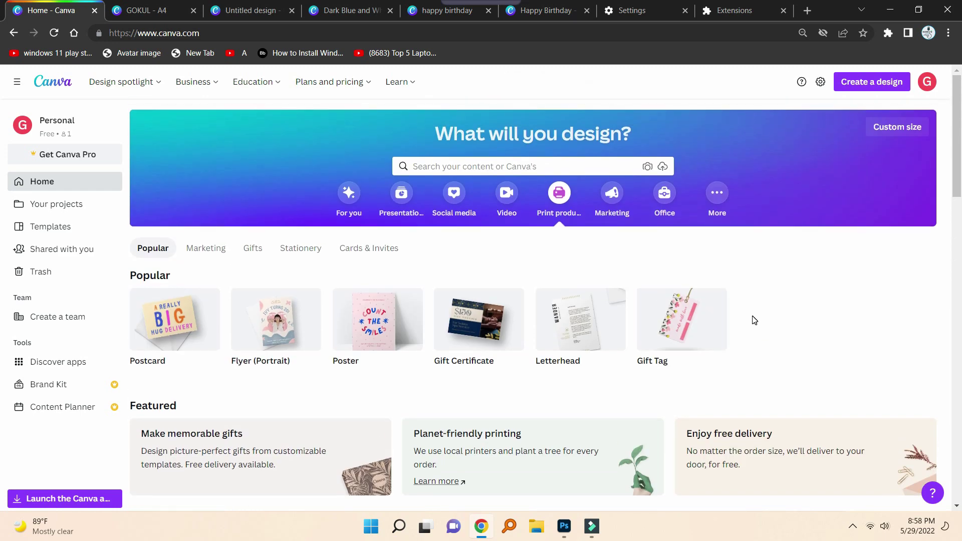